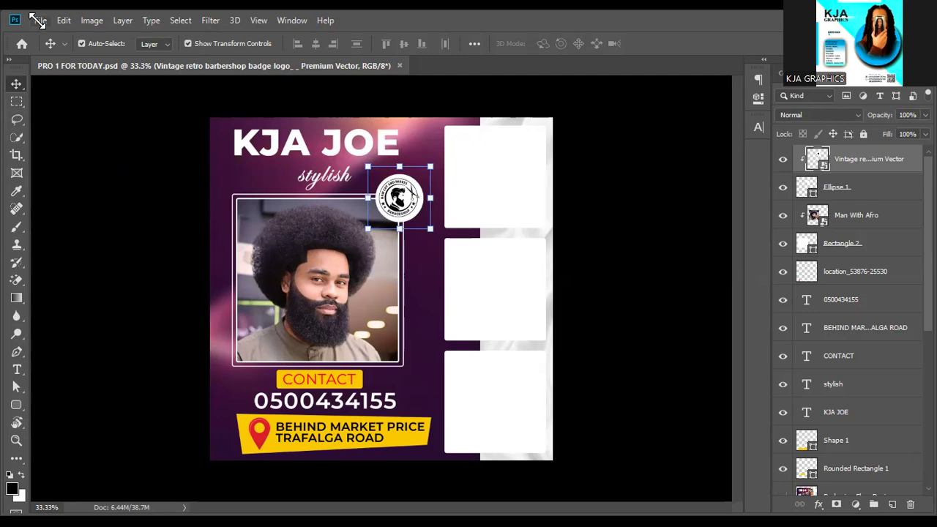
Open the New Document dialog with Ctrl+N after closing the File menu unused.
left_click(38, 19)
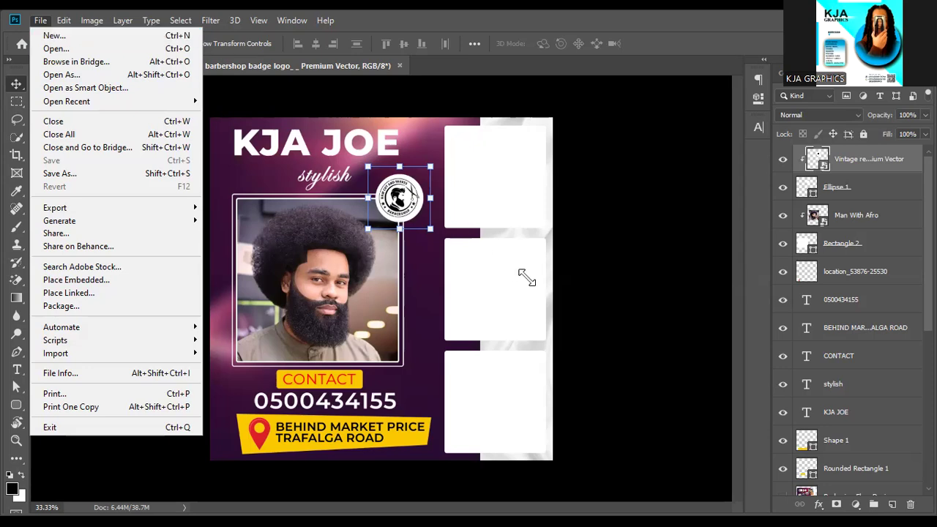
left_click(526, 277)
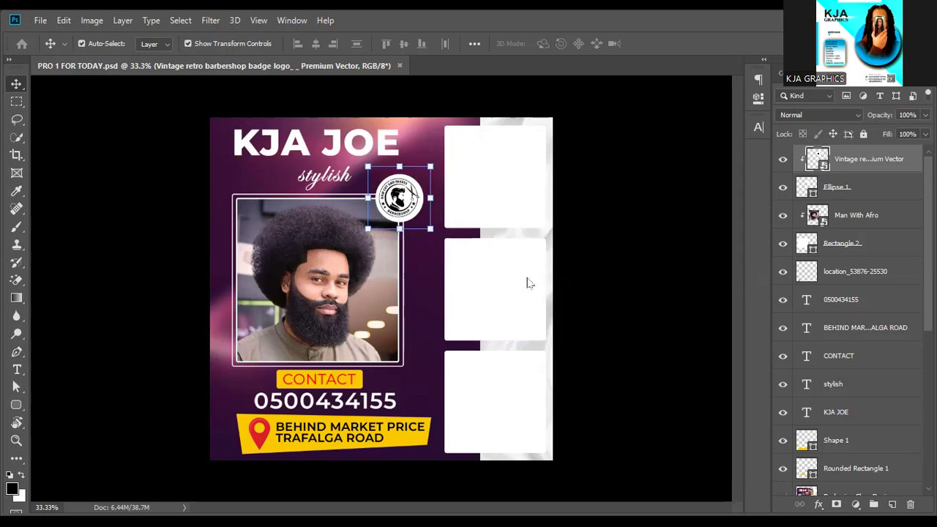
key("ctrl+n")
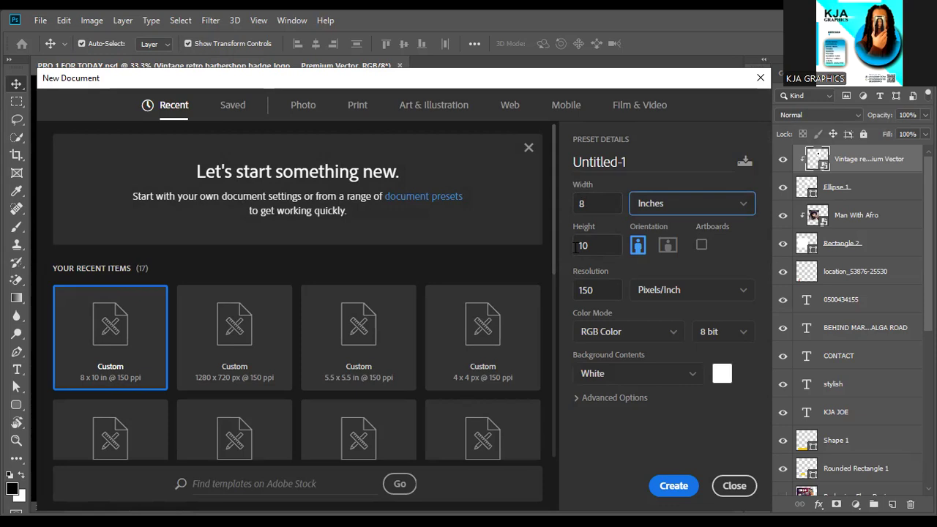
Create a blank white 10 × 10 inch document at 150 ppi.
double_click(584, 206)
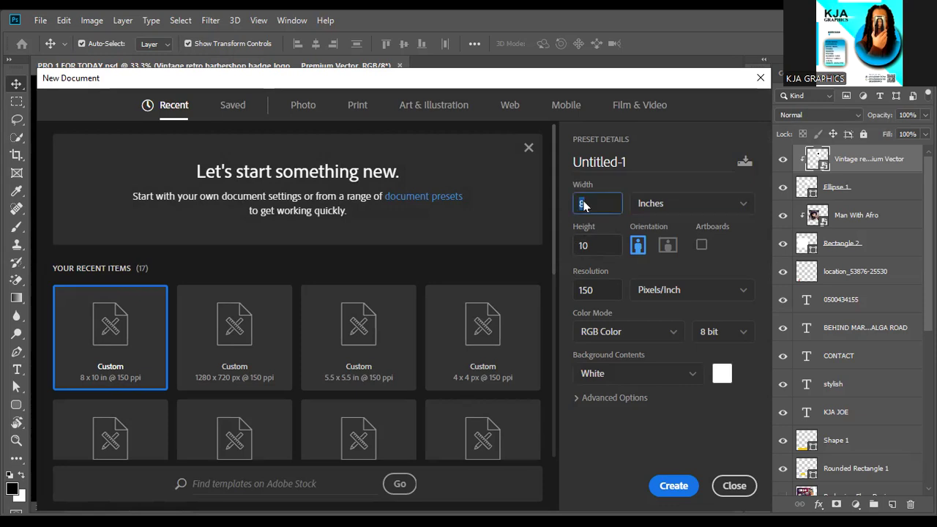
type("10")
key("Return")
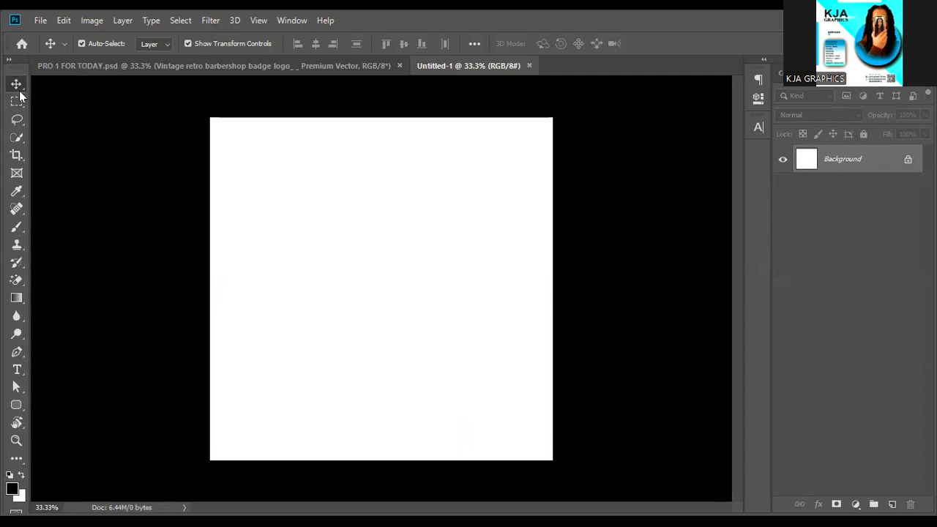
Draw a tall rectangle along the right edge of the canvas with the Rectangle Tool.
left_click(16, 407)
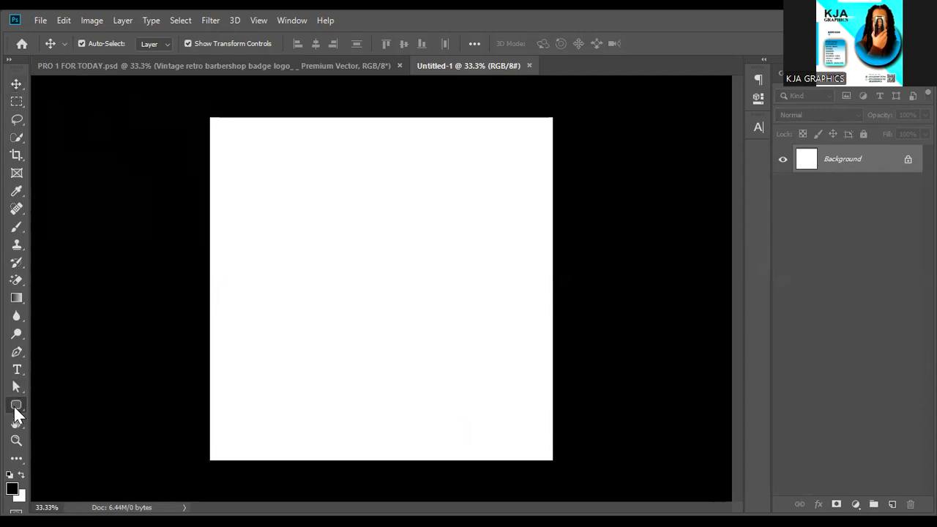
right_click(17, 407)
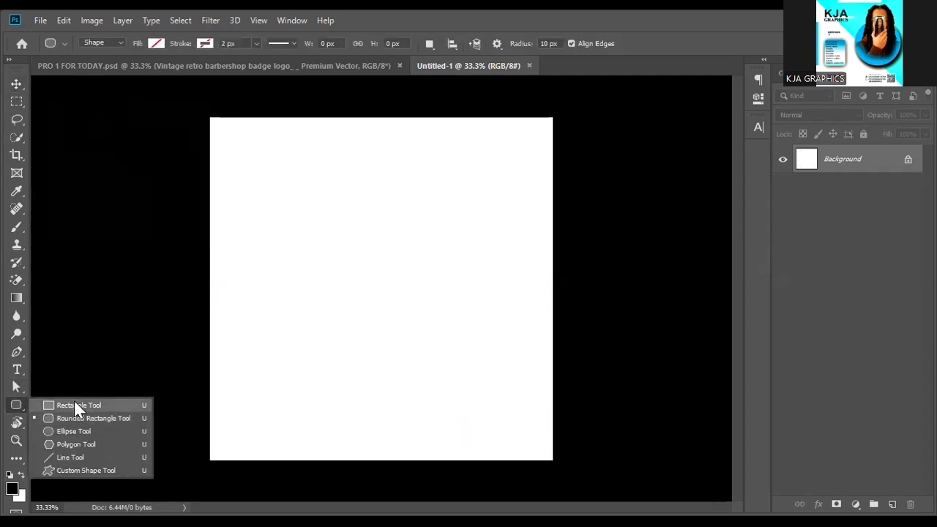
left_click(74, 401)
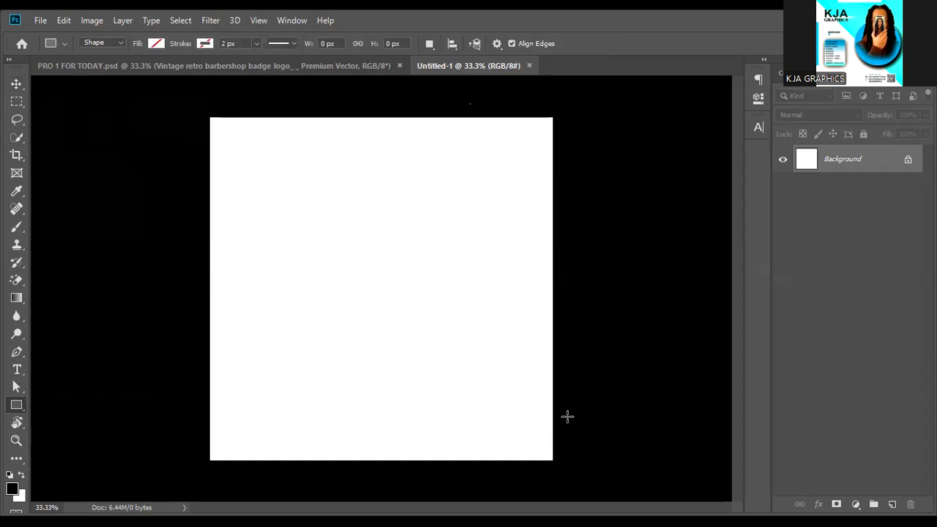
left_click_drag(470, 104, 592, 474)
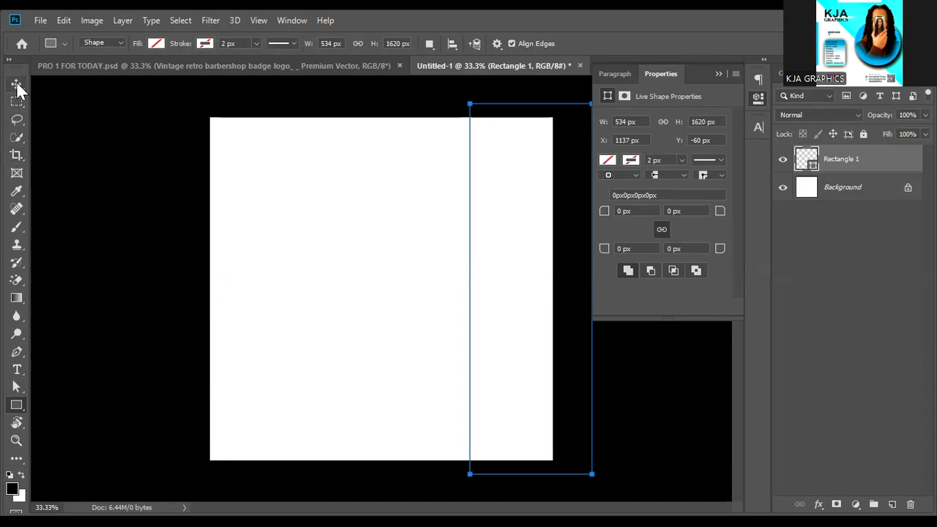
Fill the rectangle yellow using the options bar Fill swatch.
left_click(16, 85)
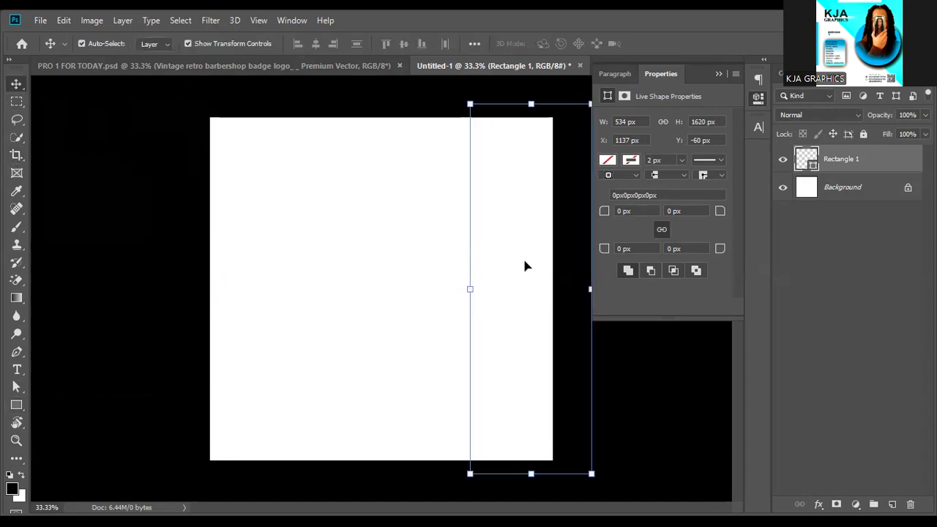
key("u")
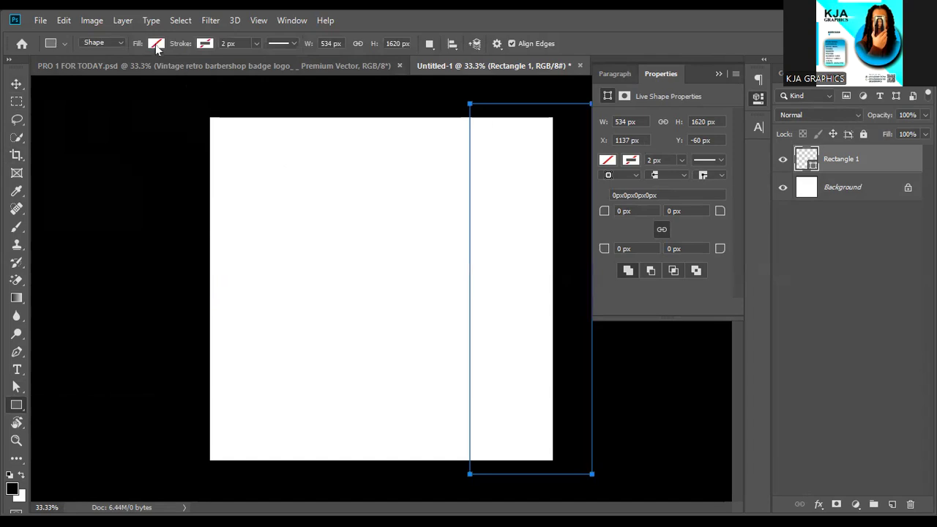
left_click(156, 44)
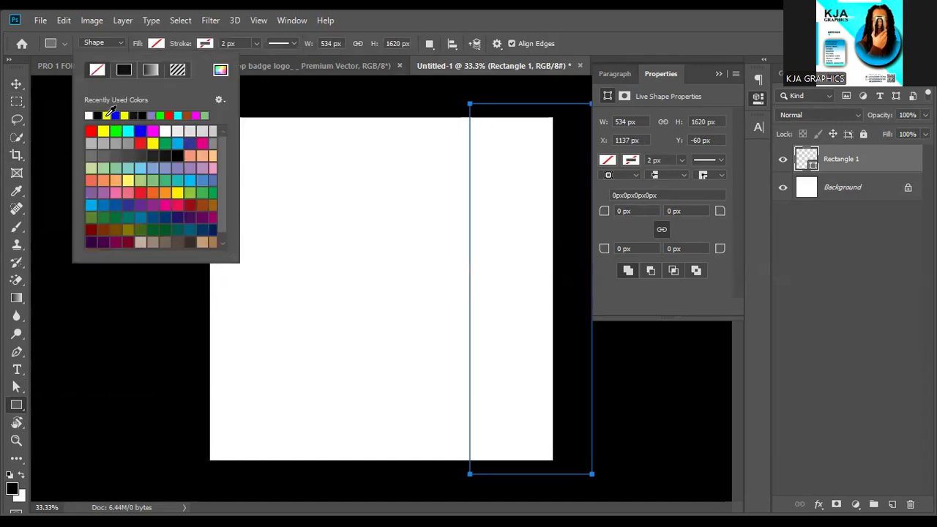
left_click(103, 131)
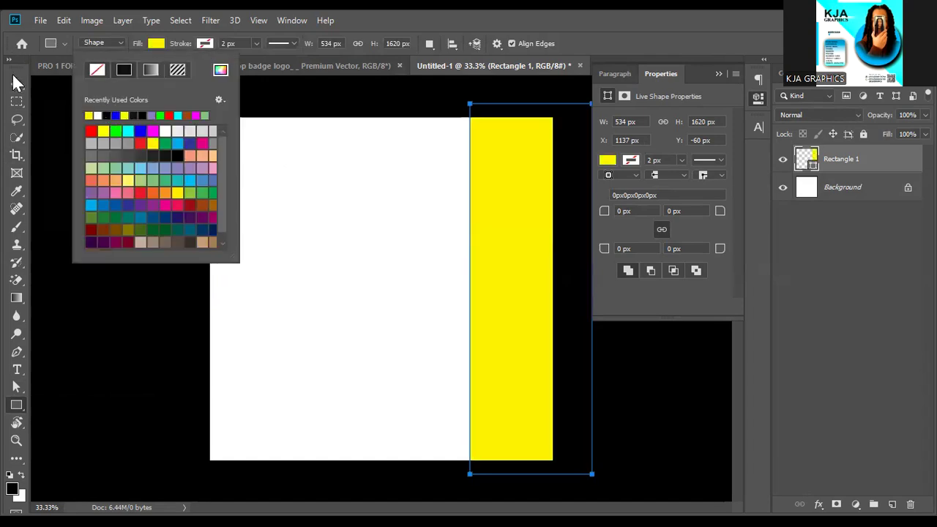
left_click(16, 85)
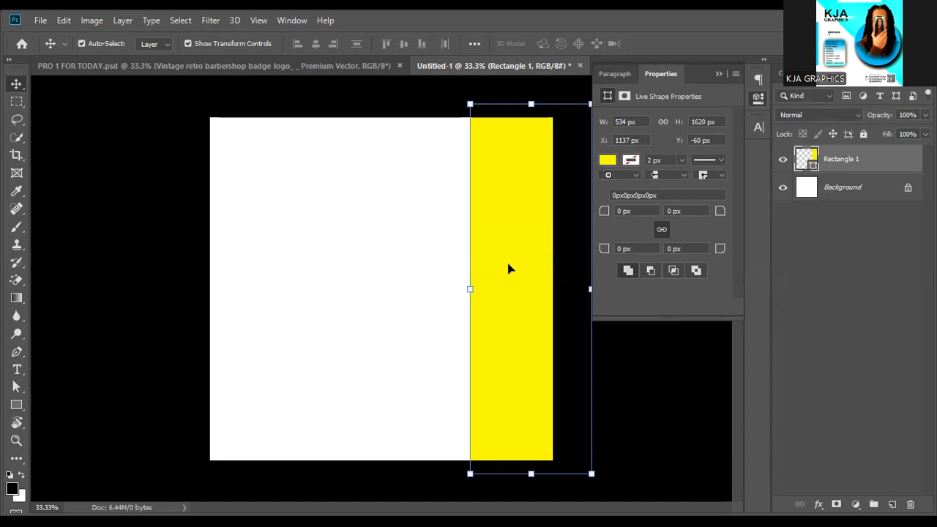
Duplicate the yellow strip, move the copy to the left edge and widen it to close the white gap.
key("ctrl")
key("ctrl+j")
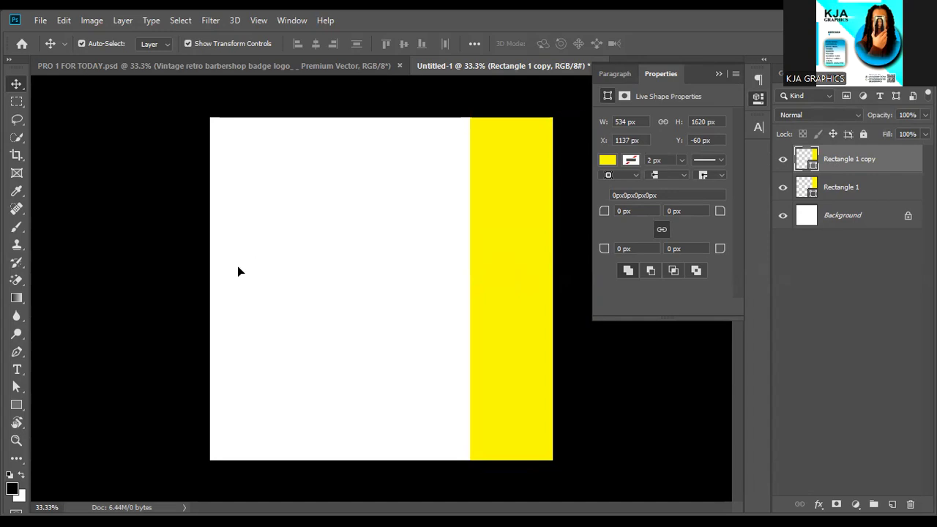
left_click_drag(527, 293, 249, 285)
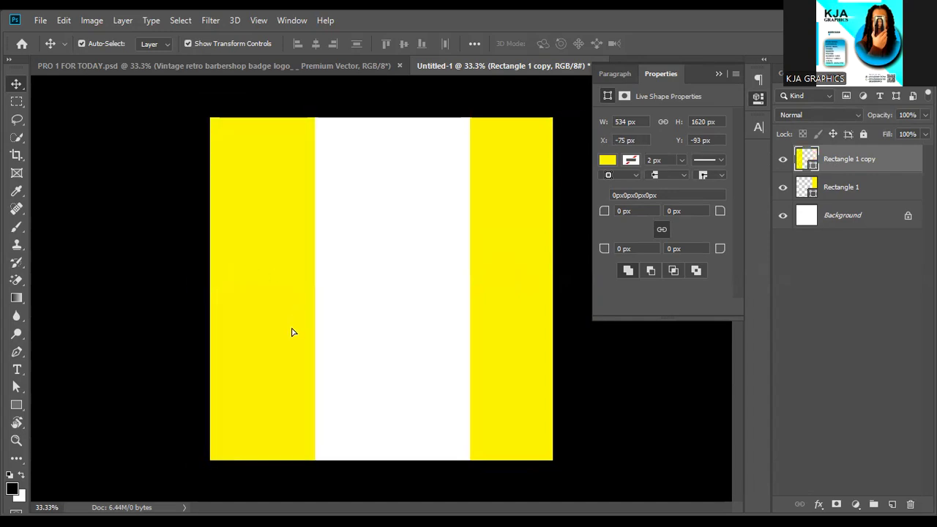
left_click_drag(291, 330, 291, 332)
left_click_drag(316, 290, 460, 294)
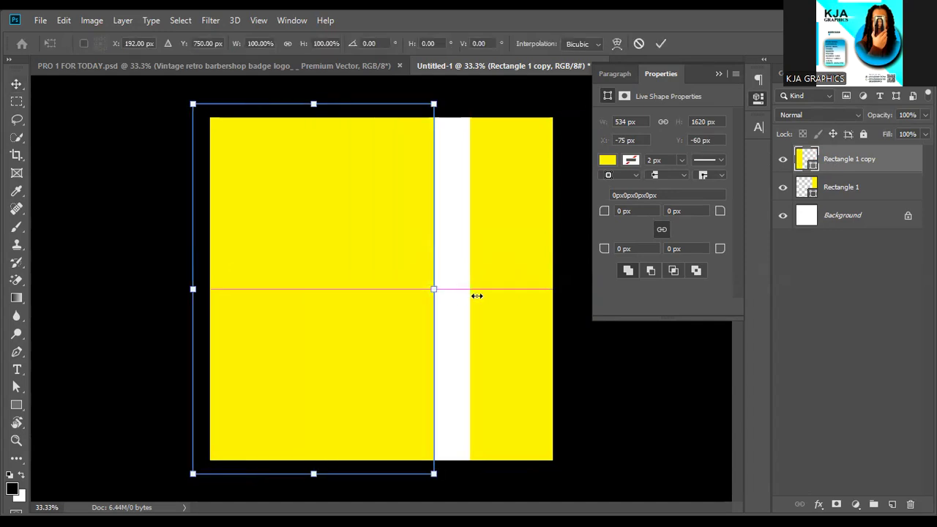
left_click_drag(477, 295, 476, 292)
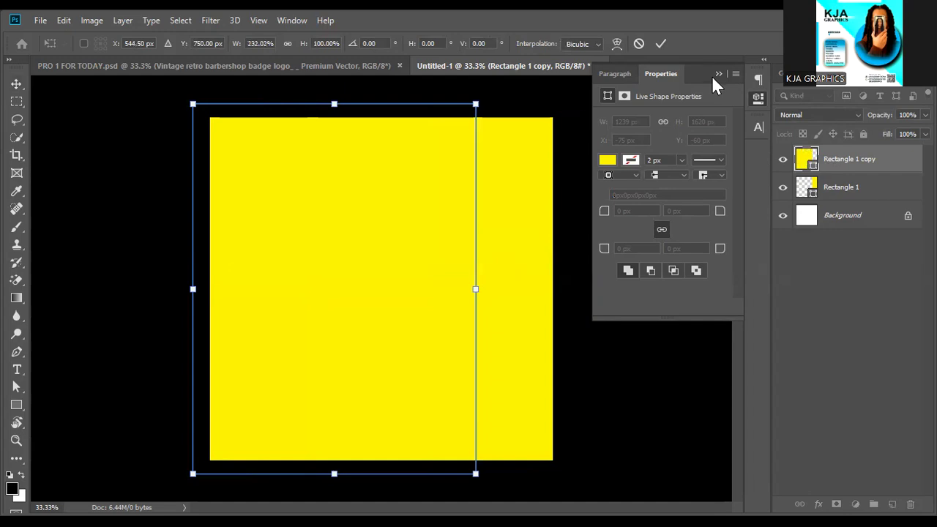
left_click(659, 41)
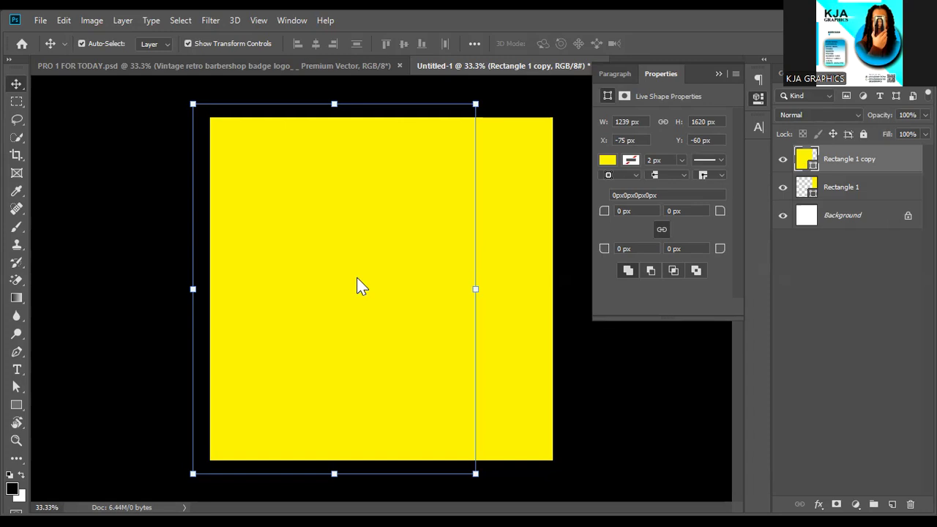
Place the Flames image over the whole canvas and check it against the rectangle layers.
key("ctrl+t")
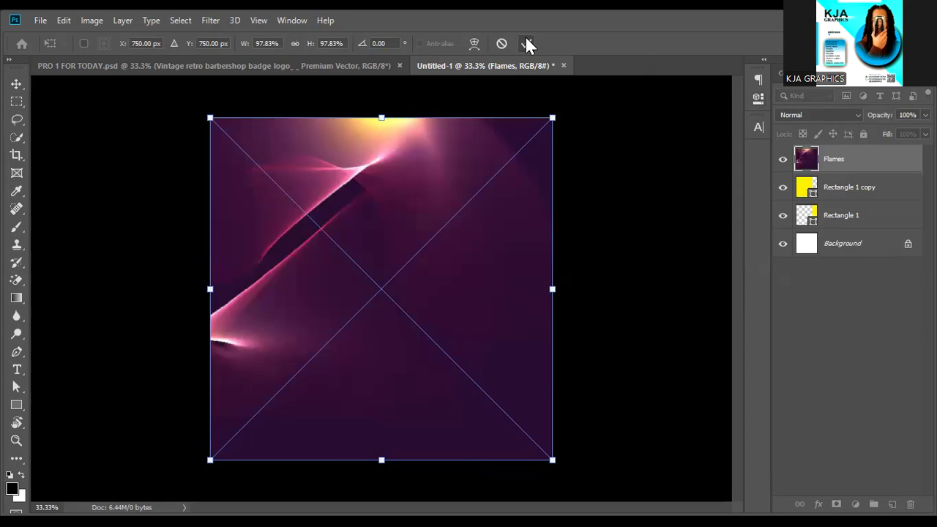
left_click(527, 43)
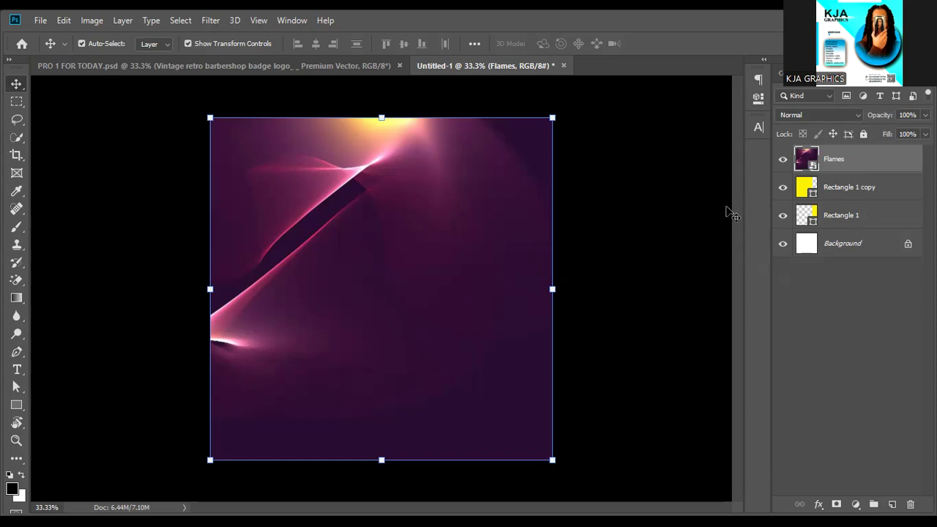
left_click(852, 222)
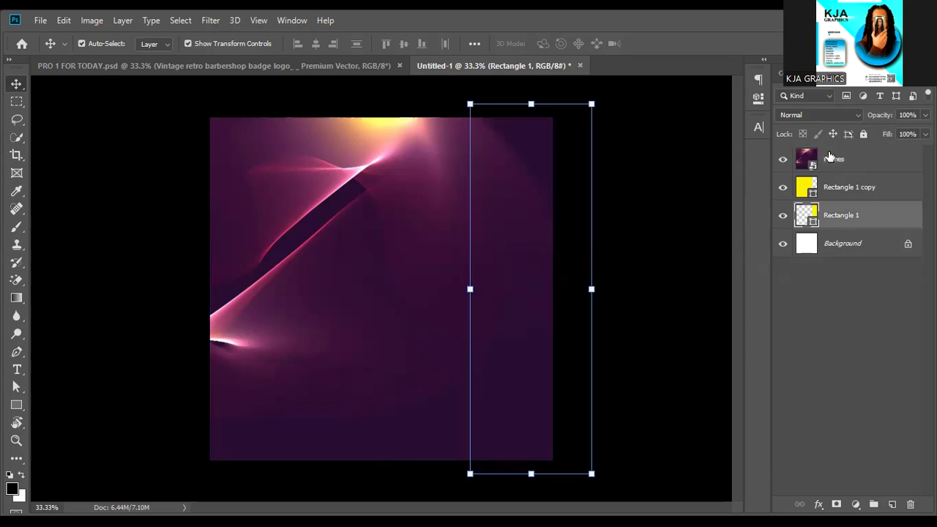
left_click(830, 158)
left_click(840, 190)
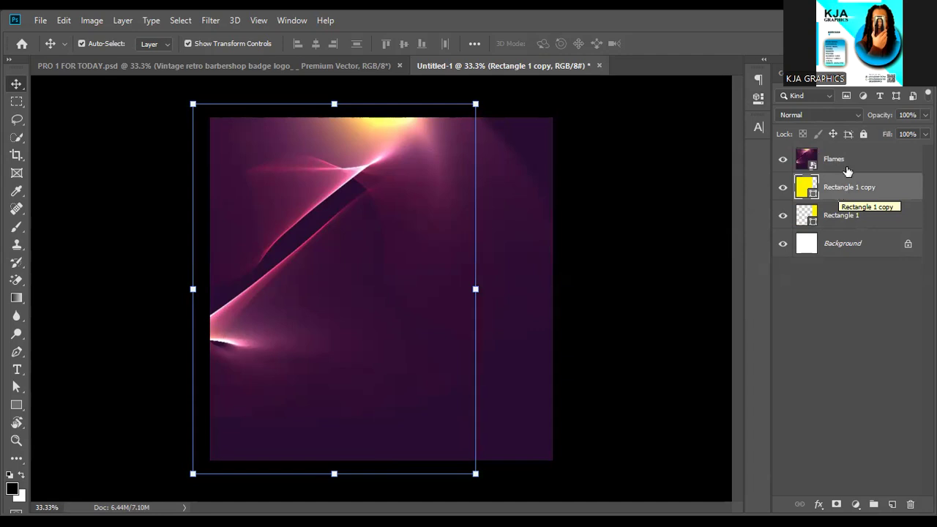
left_click(848, 168)
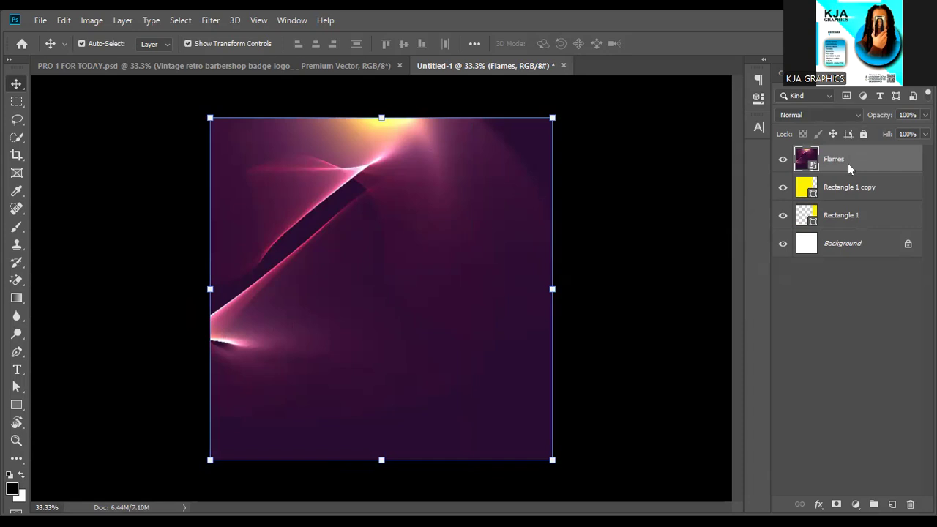
right_click(848, 163)
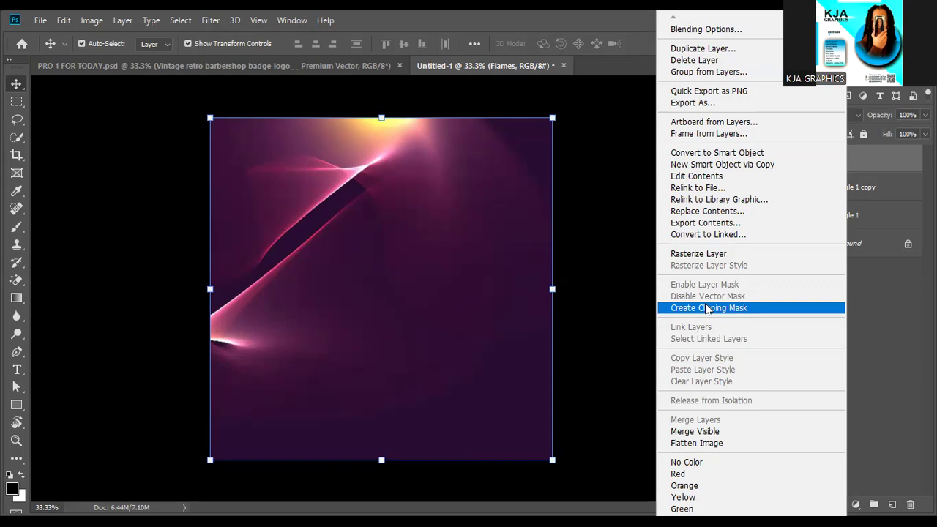
Clip the Flames layer to Rectangle 1 copy with Create Clipping Mask.
left_click(709, 307)
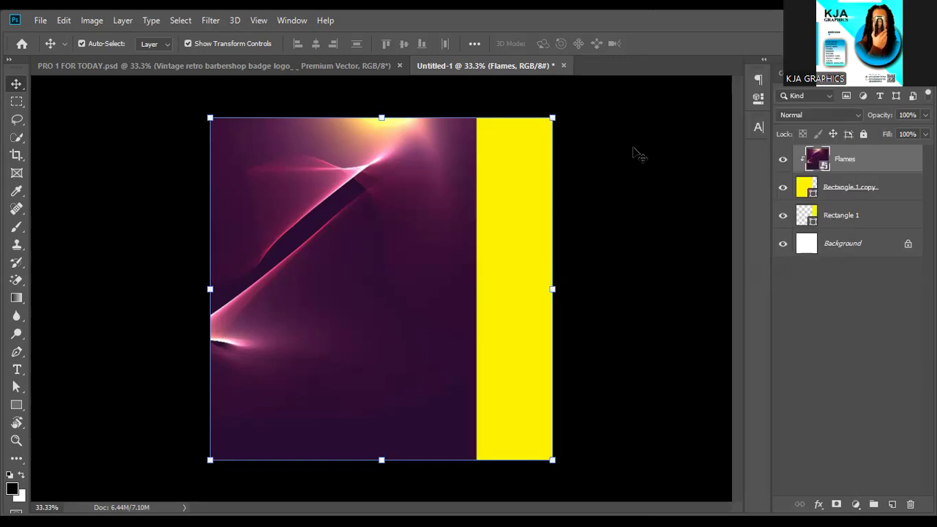
left_click(635, 151)
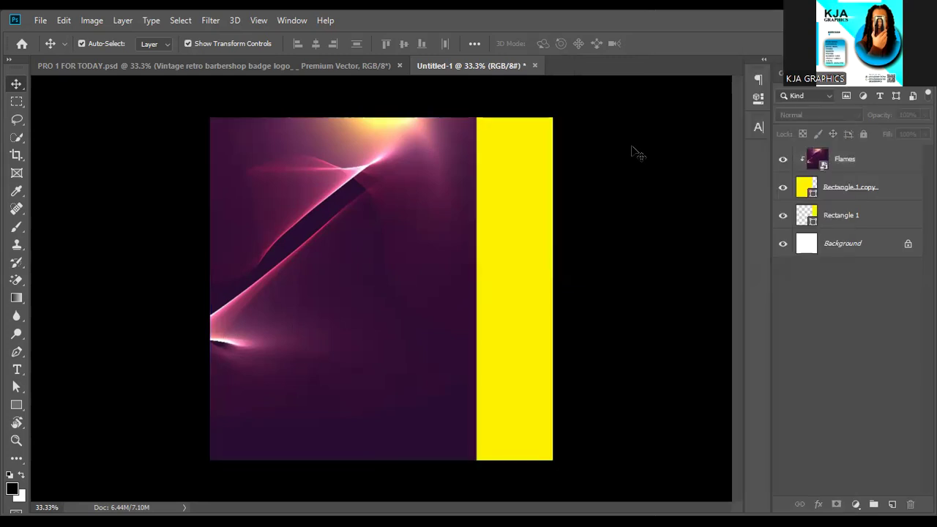
left_click(366, 238)
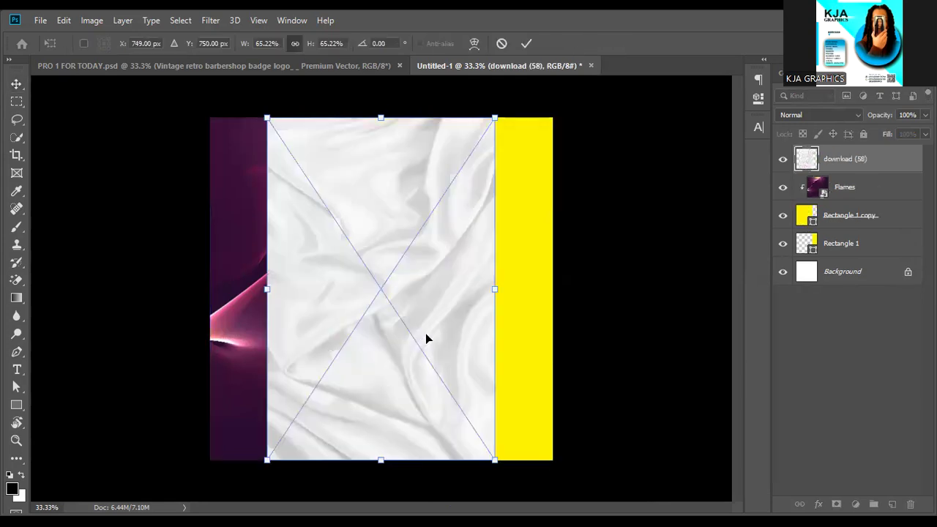
Position the download (58) cloth image on the right and move its layer below Rectangle 1 copy.
left_click_drag(426, 333, 465, 337)
left_click_drag(534, 335, 542, 333)
left_click(524, 46)
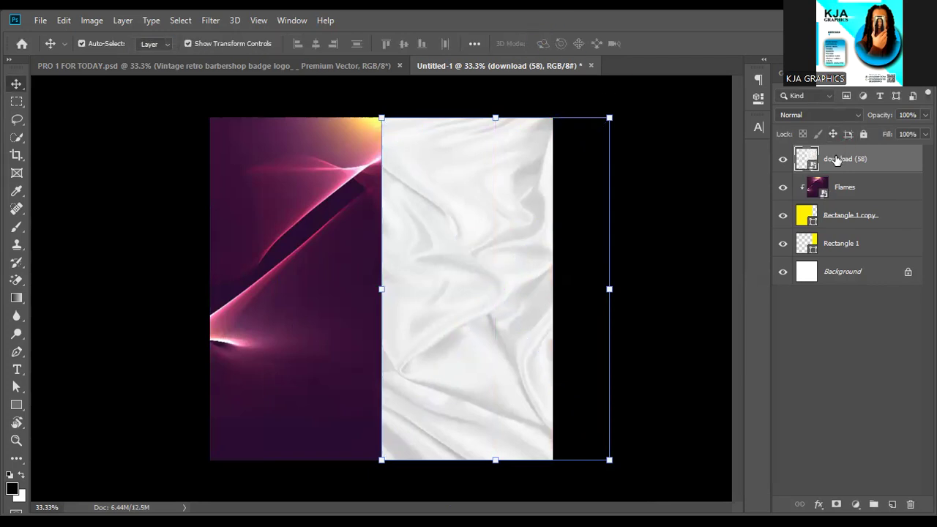
left_click_drag(837, 159, 849, 232)
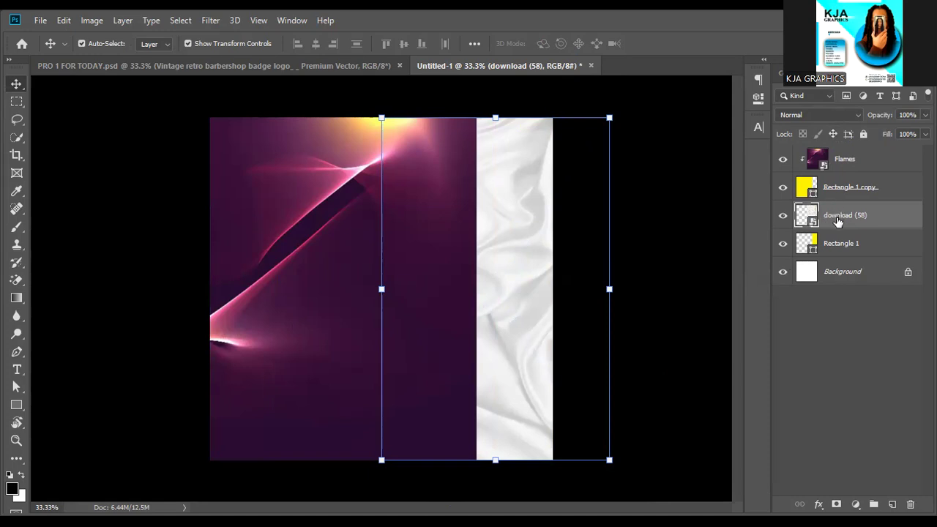
right_click(839, 220)
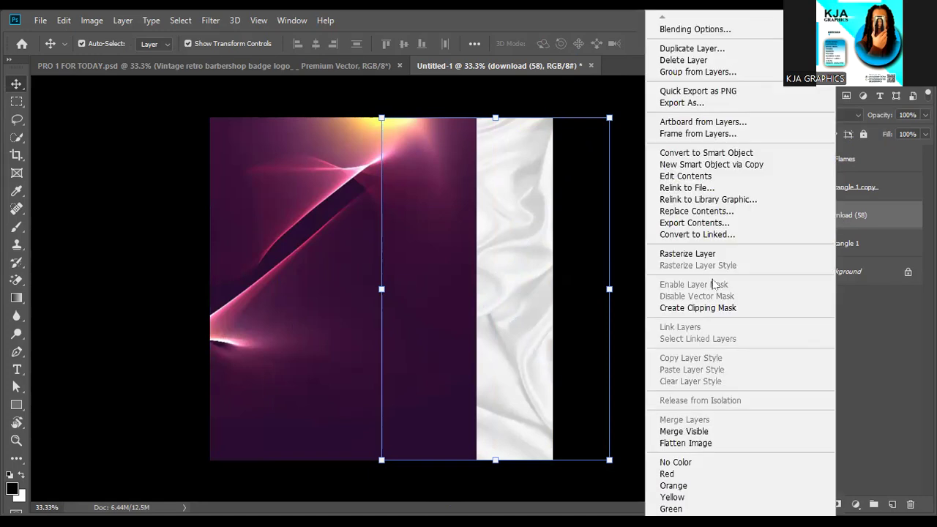
Clip download (58) to Rectangle 1 and stretch it vertically to fill the strip.
left_click(707, 313)
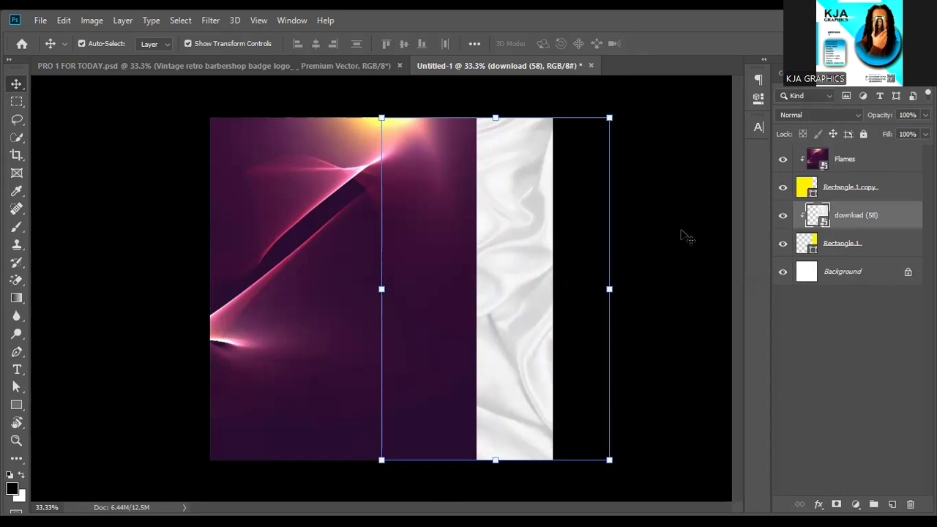
left_click_drag(496, 116, 496, 105)
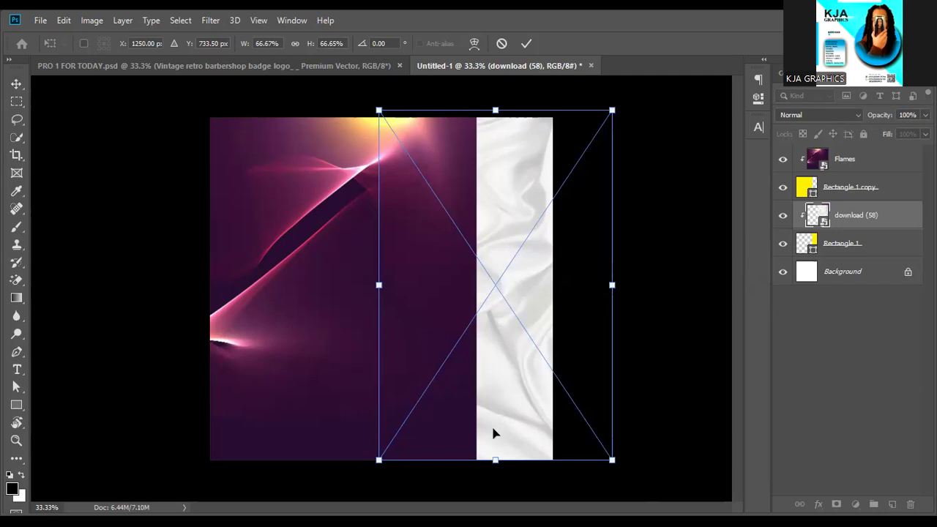
left_click_drag(496, 460, 495, 474)
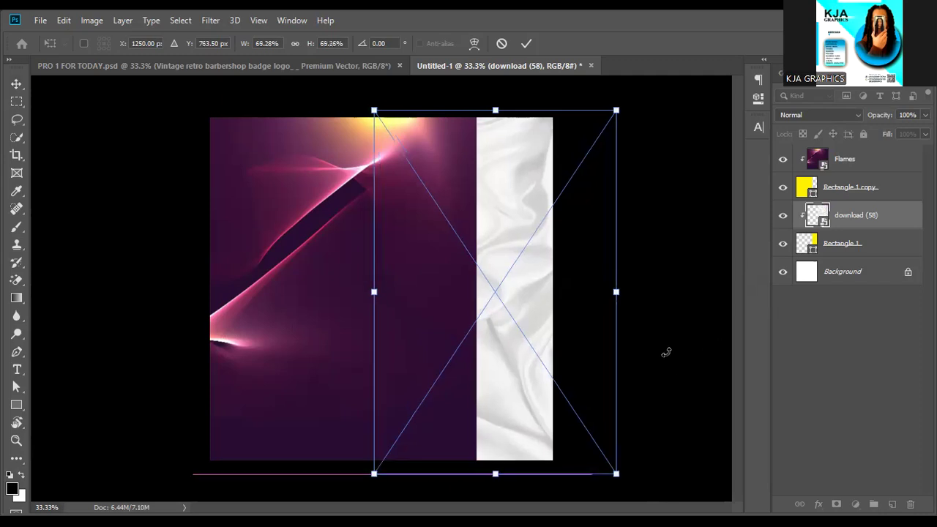
key("Return")
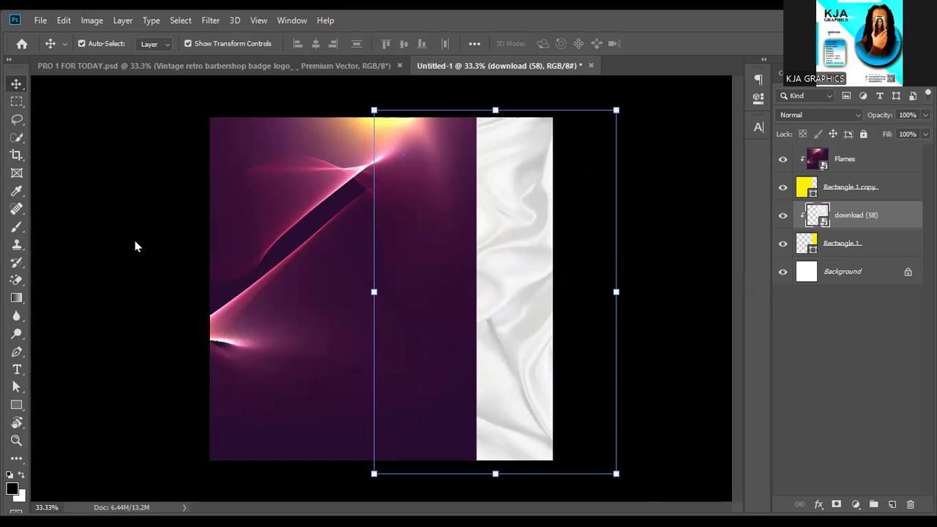
left_click(150, 238)
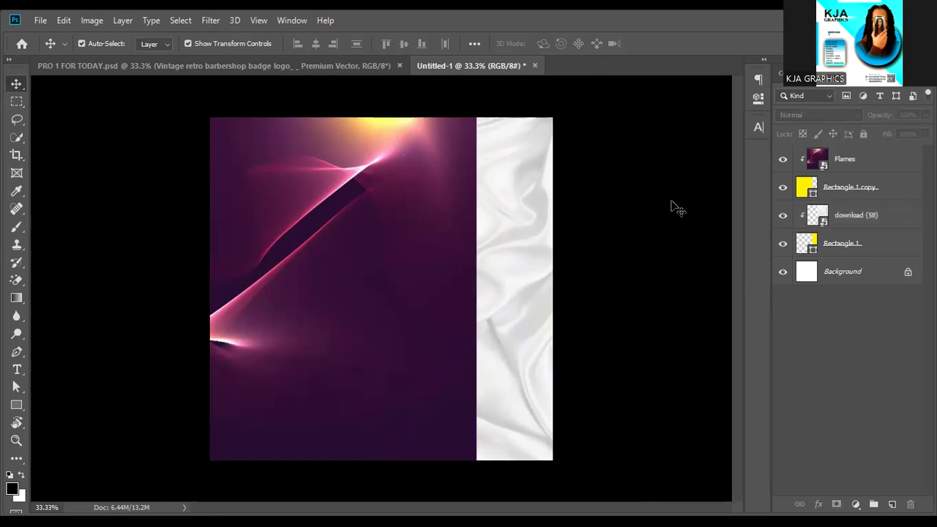
Apply a 20 px Gaussian Blur smart filter to the Flames layer.
left_click(387, 258)
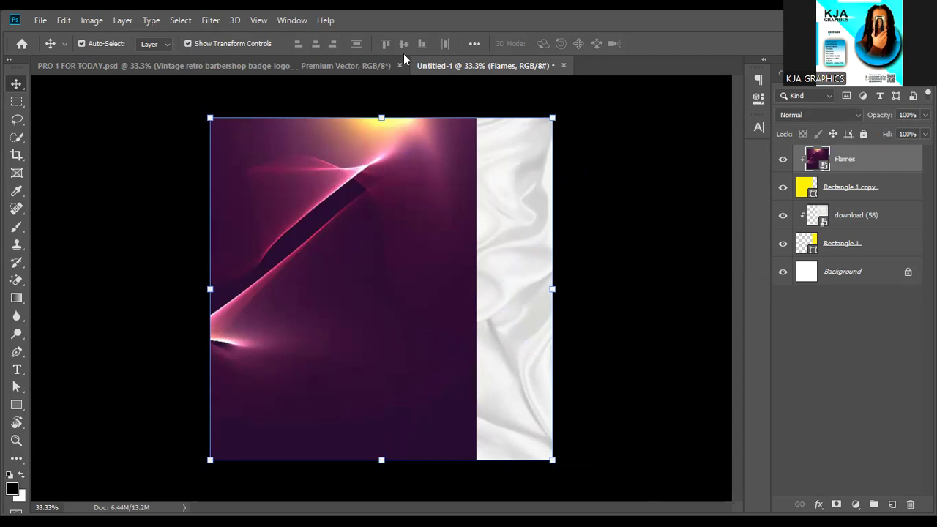
left_click(211, 21)
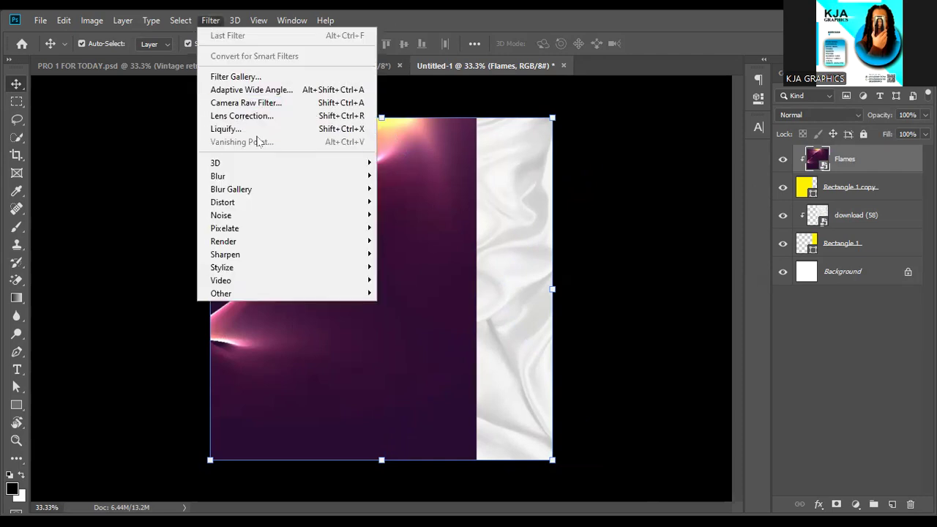
mouse_move(255, 179)
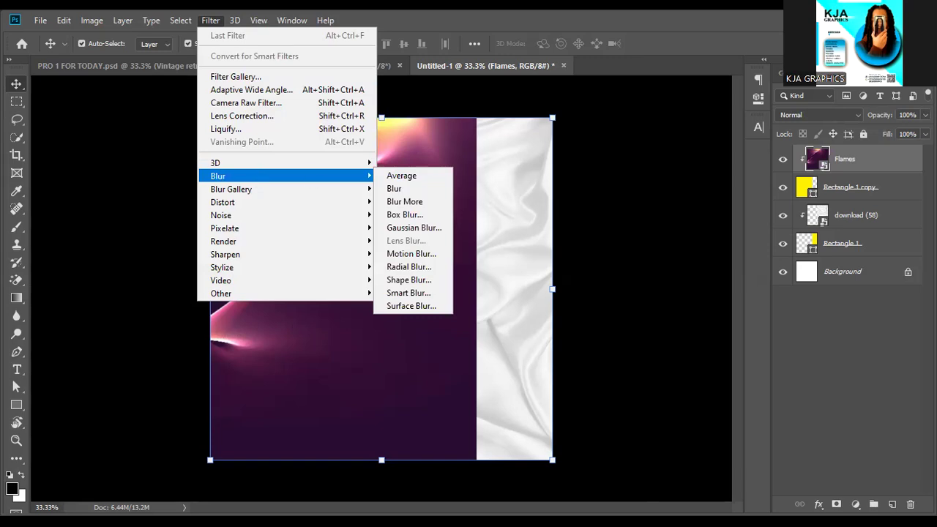
left_click(208, 17)
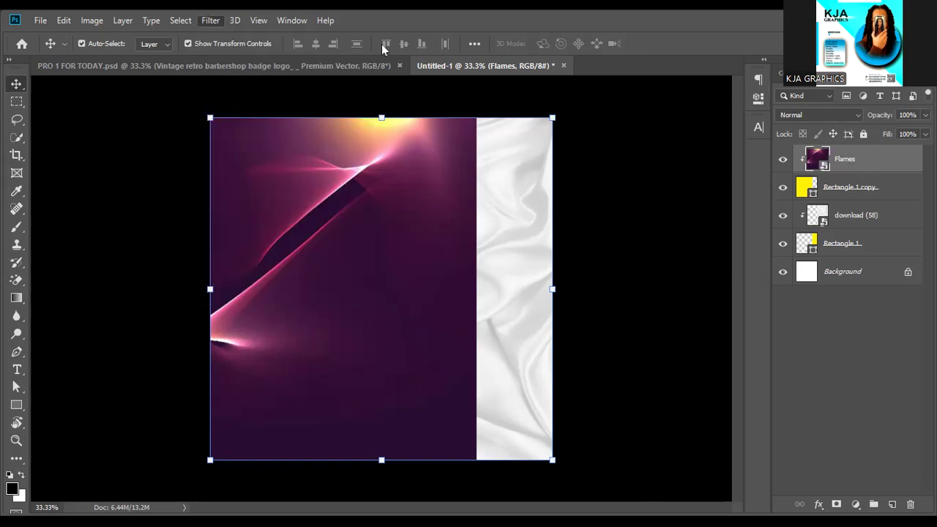
left_click(210, 21)
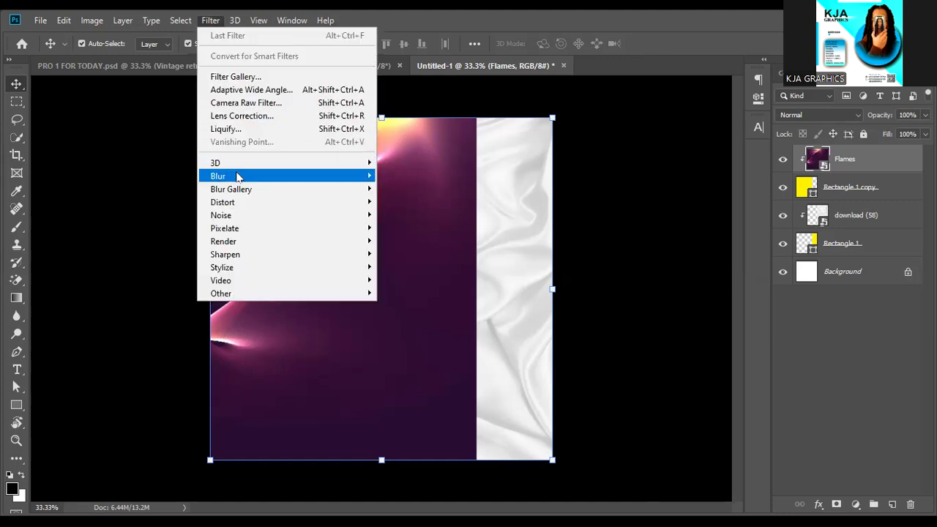
mouse_move(359, 175)
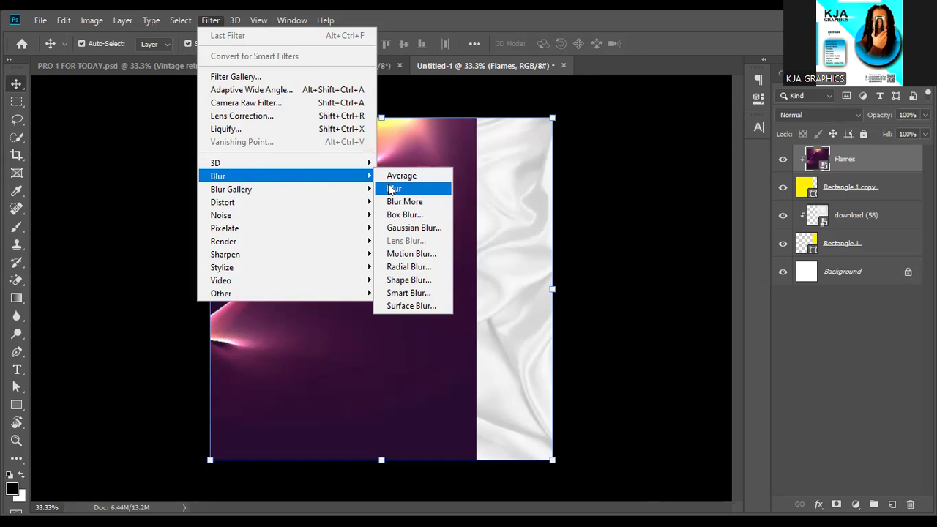
left_click(417, 227)
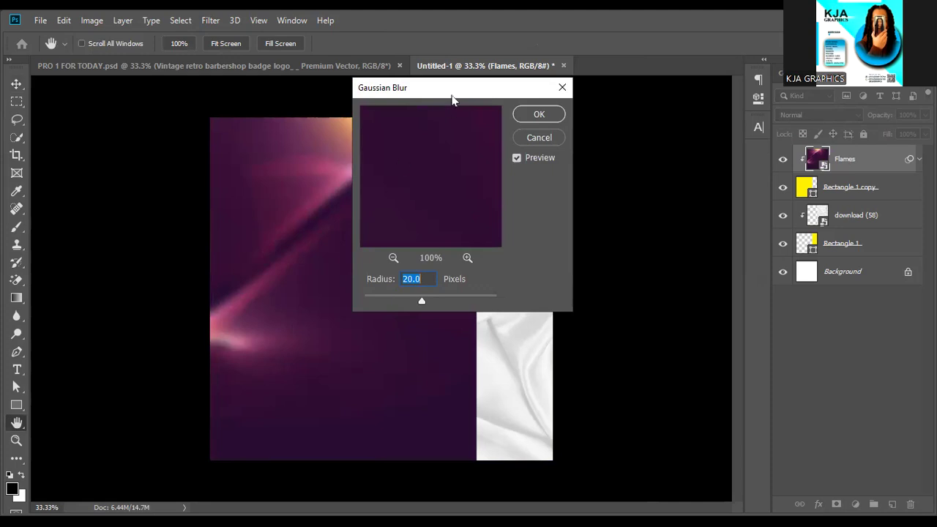
left_click_drag(453, 99, 642, 152)
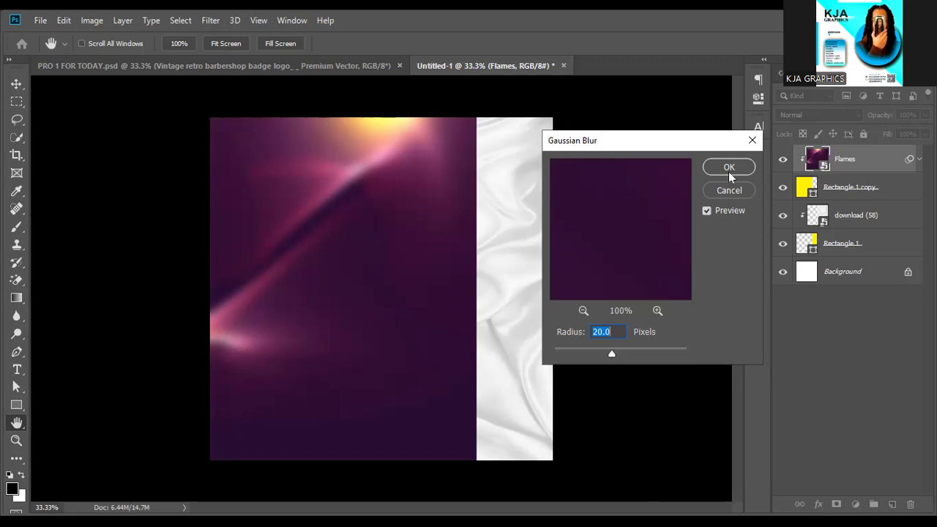
left_click(730, 168)
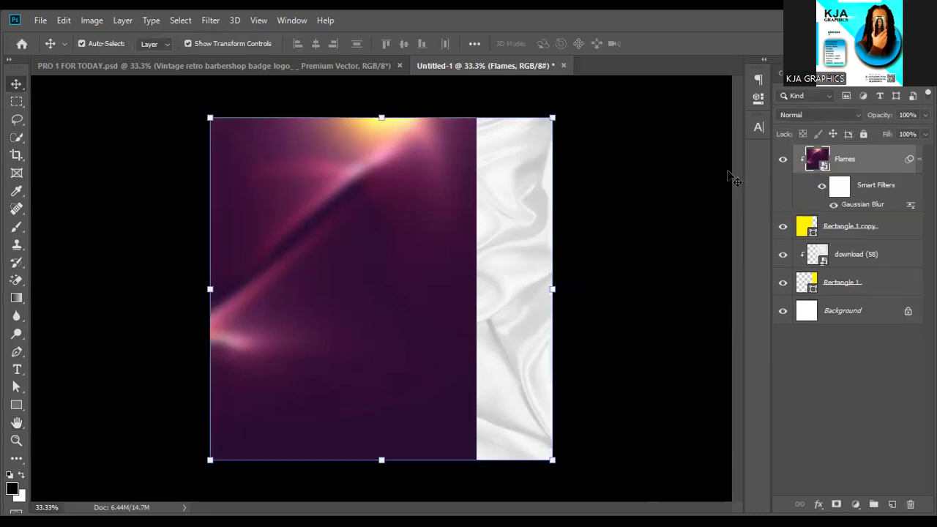
Draw a rounded rectangle on the purple area with the Rounded Rectangle Tool.
left_click(668, 166)
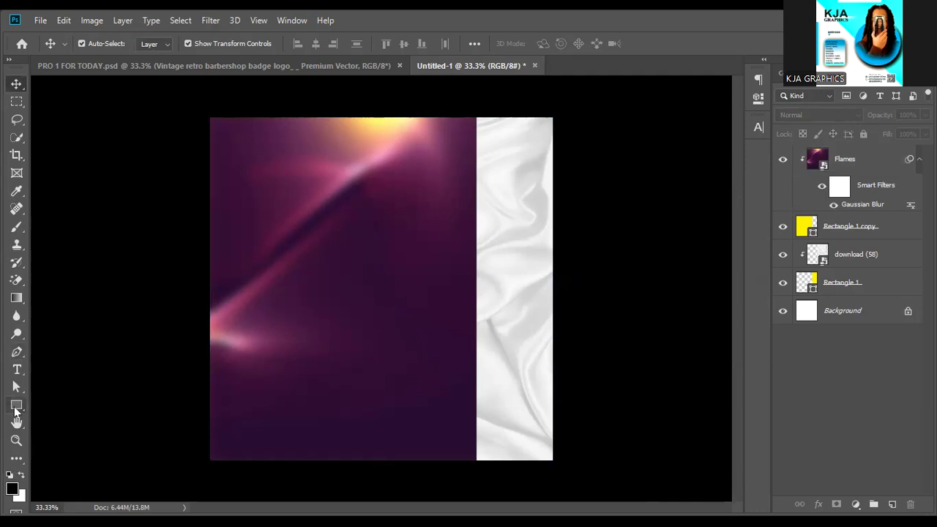
left_click(14, 406)
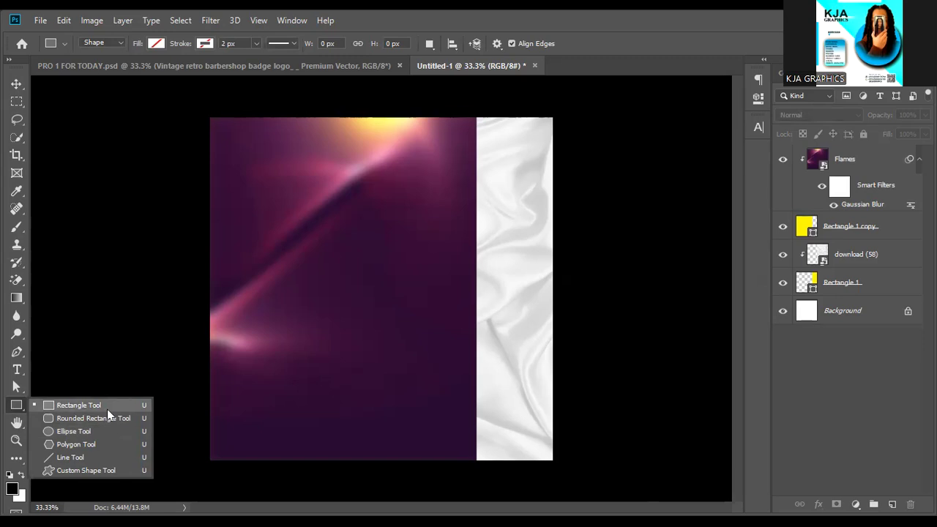
left_click(93, 417)
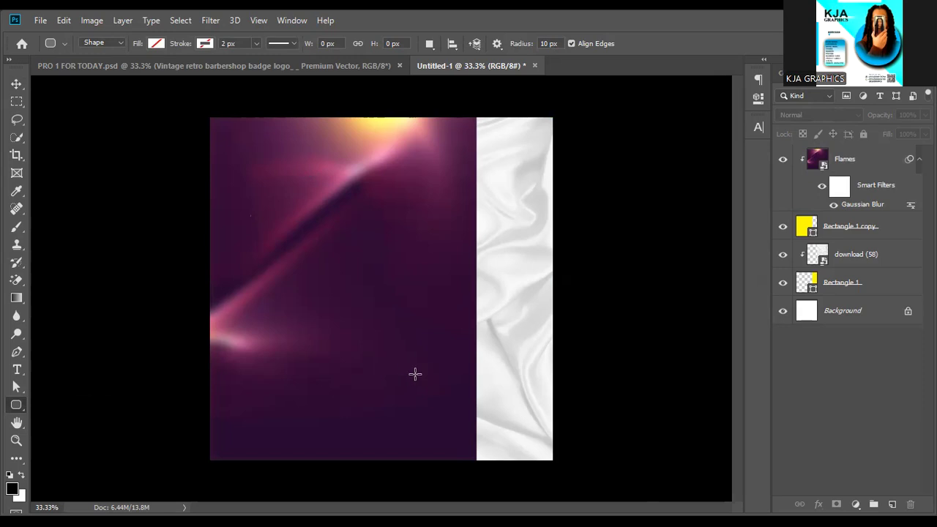
left_click_drag(416, 374, 416, 372)
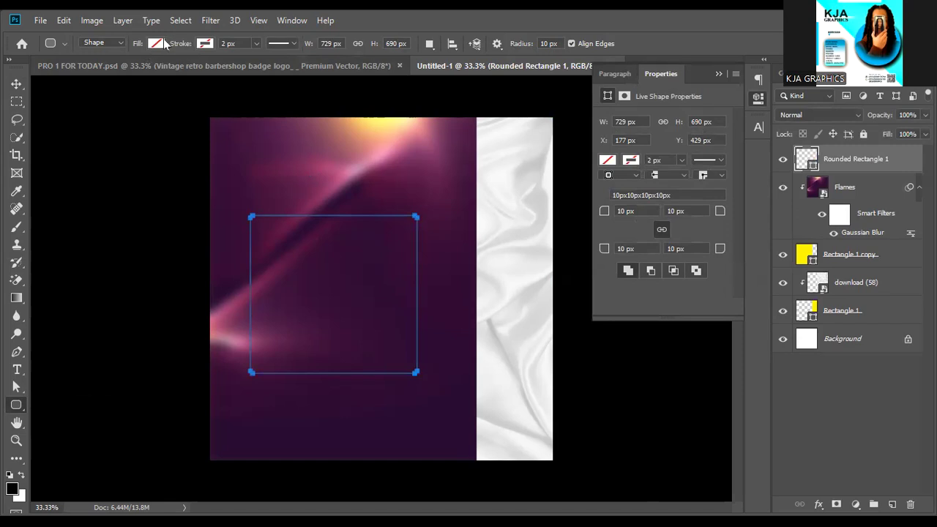
Give it a white 4 px outline and draw a slightly smaller rounded rectangle inside.
left_click(204, 44)
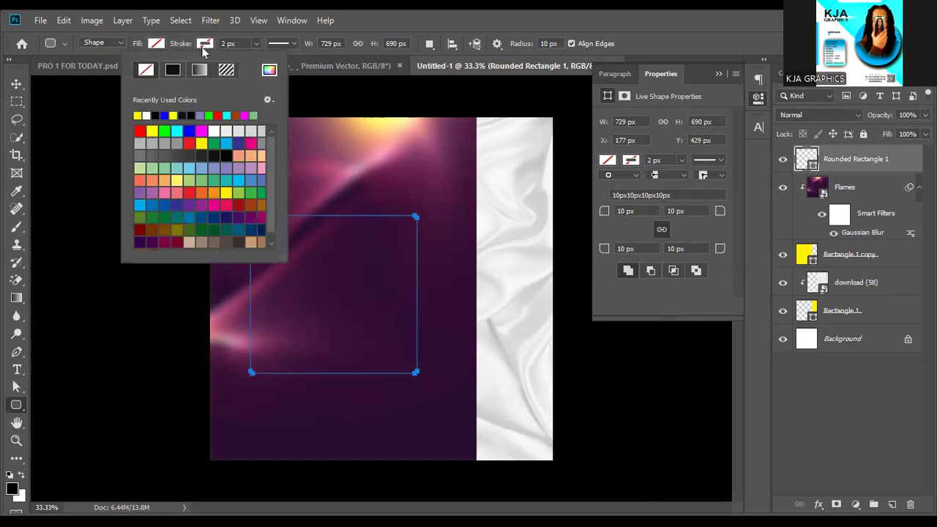
left_click(146, 115)
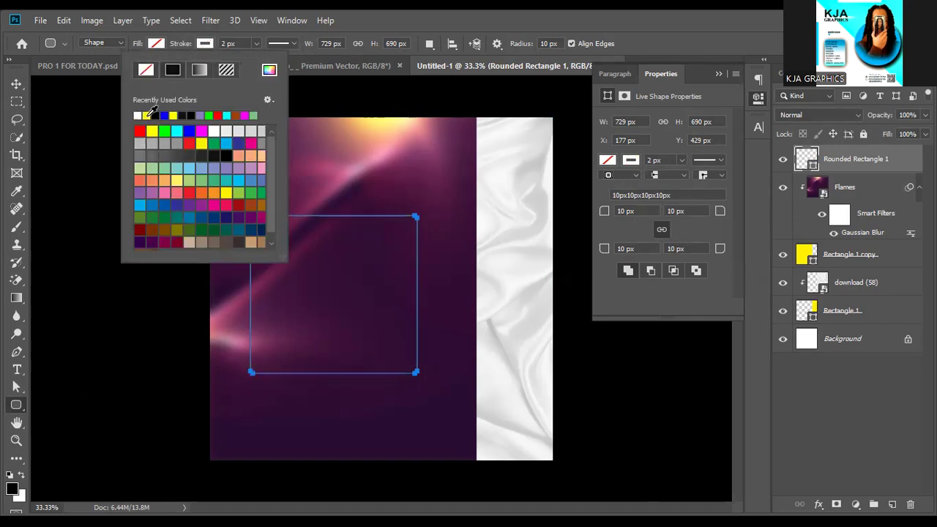
left_click(223, 44)
type("4px")
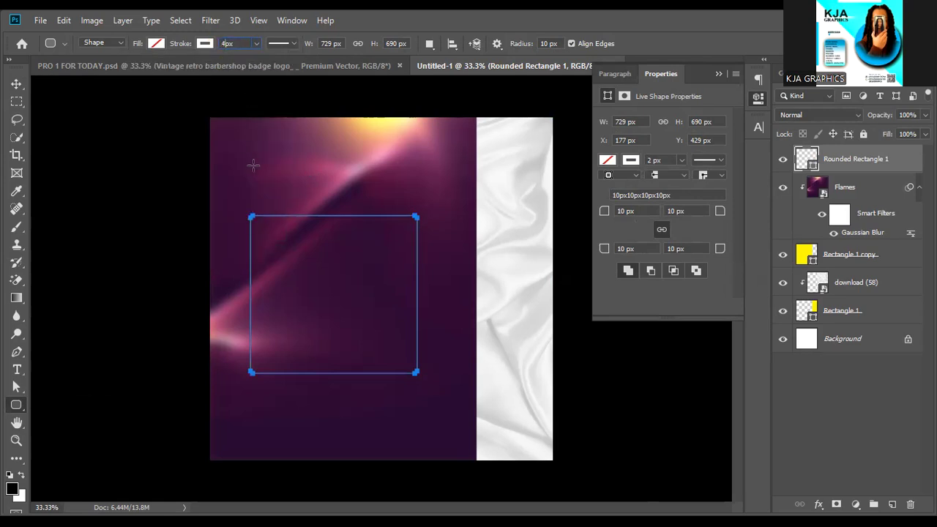
key("Return")
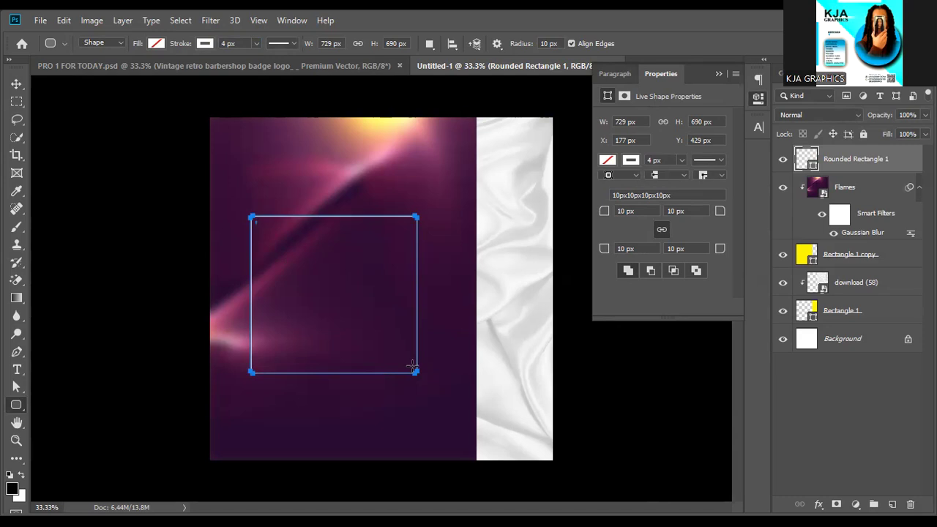
left_click_drag(412, 366, 412, 369)
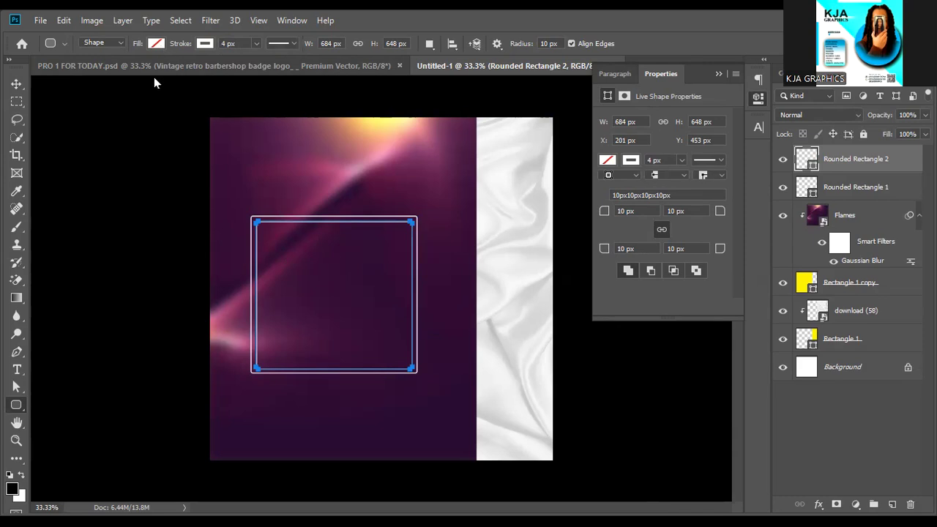
Fill Rounded Rectangle 2 with solid black from the options bar Fill swatch.
left_click(156, 44)
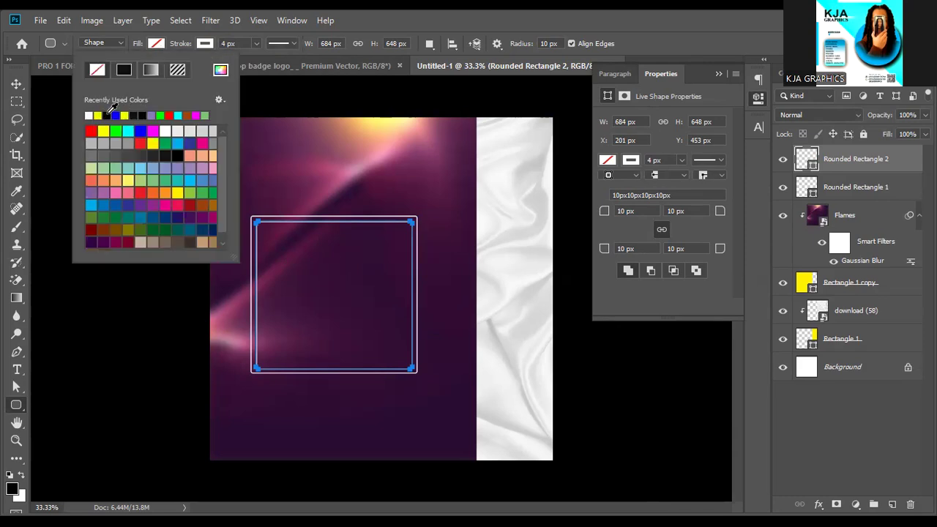
left_click(124, 69)
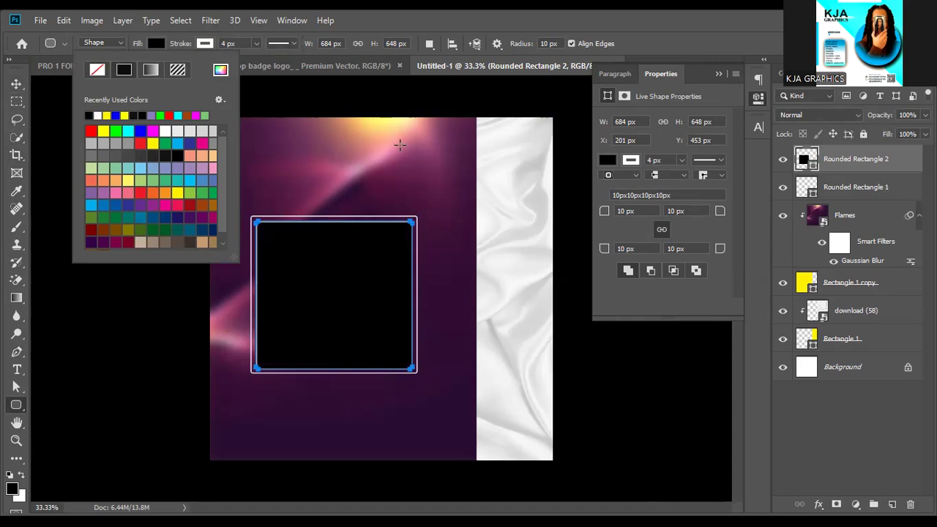
left_click(718, 73)
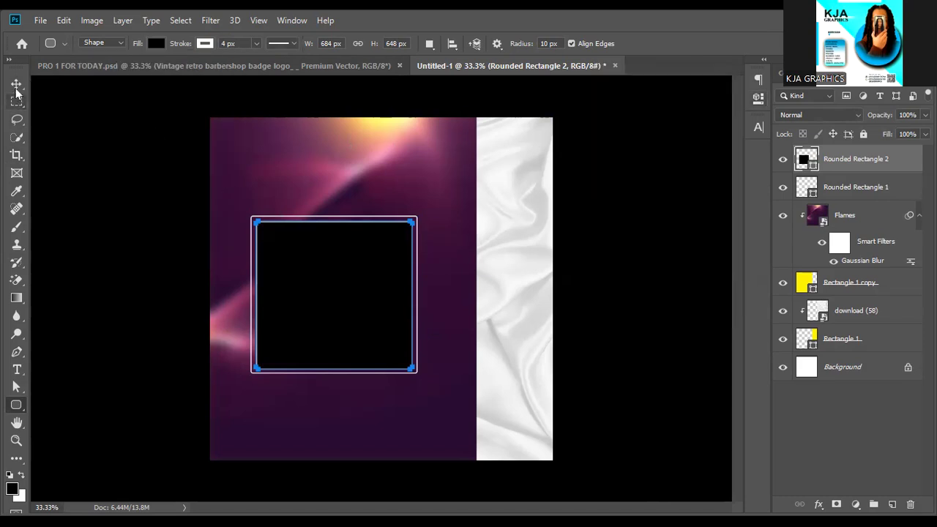
Toggle both rounded rectangles' visibility to compare, turn off Auto-Select, and duplicate the black rectangle.
key("v")
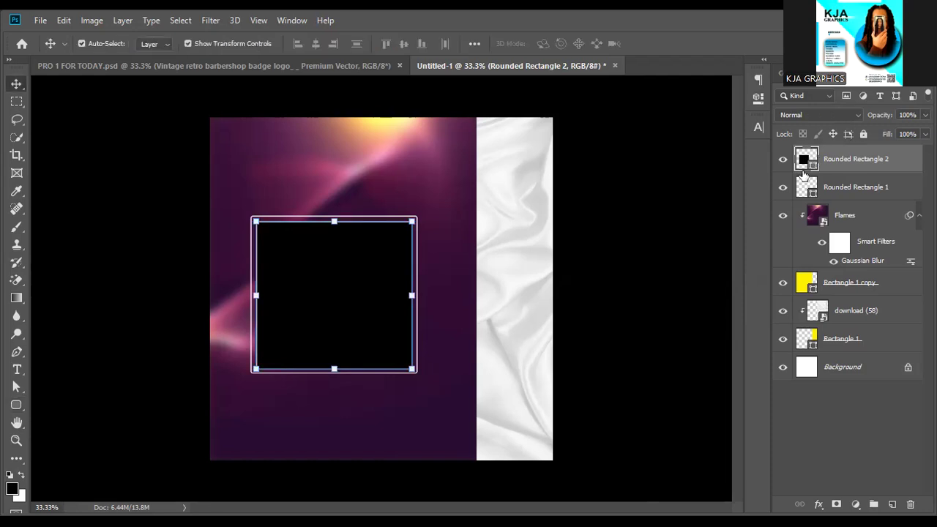
left_click(783, 189)
left_click(783, 188)
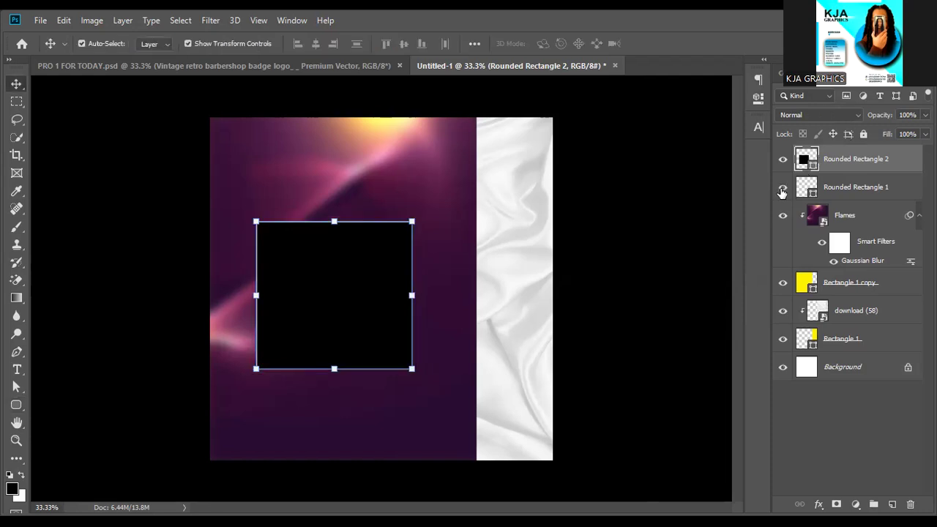
left_click(781, 159)
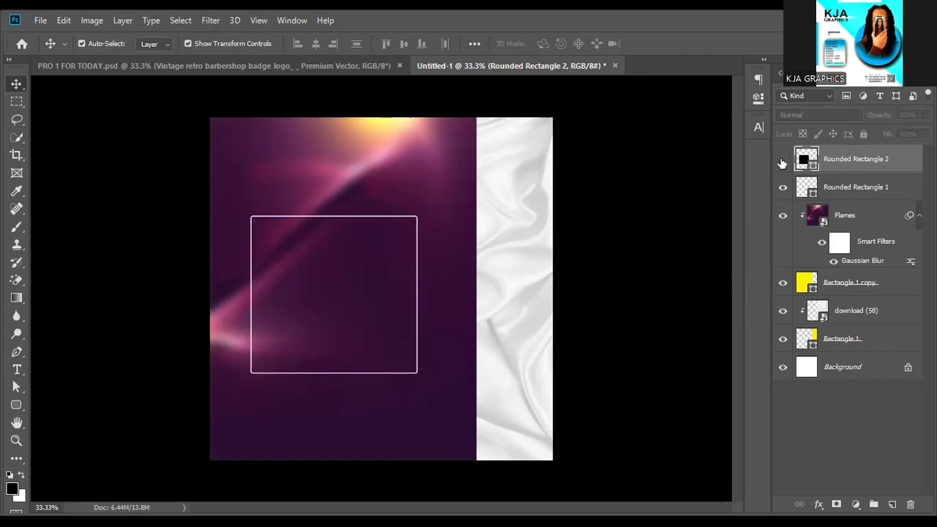
left_click(782, 161)
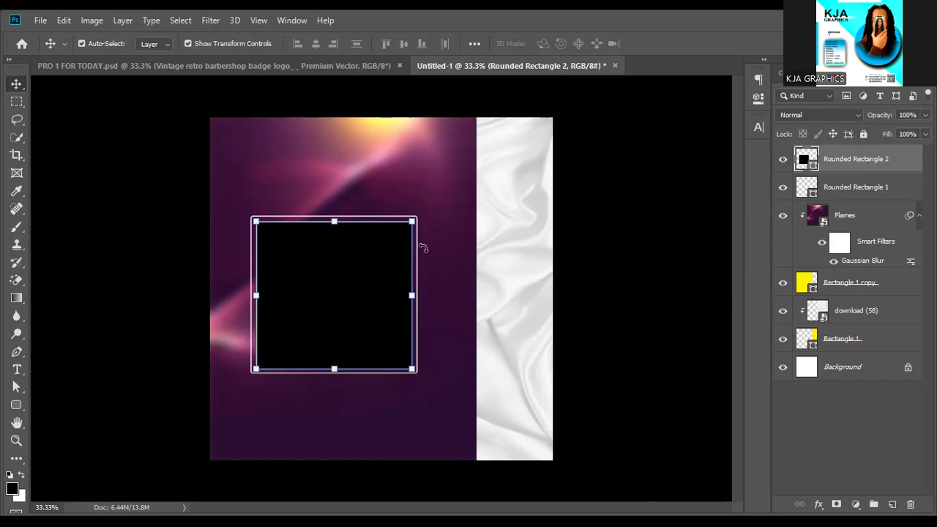
key("ctrl")
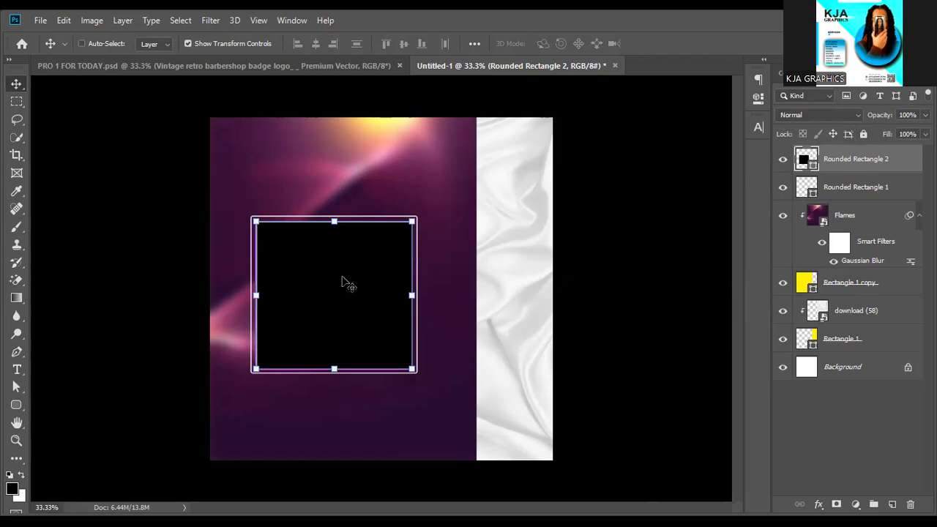
key("ctrl+j")
Shrink the Rounded Rectangle 2 copy and place it in the flyer's top-right corner.
left_click_drag(347, 279, 418, 258)
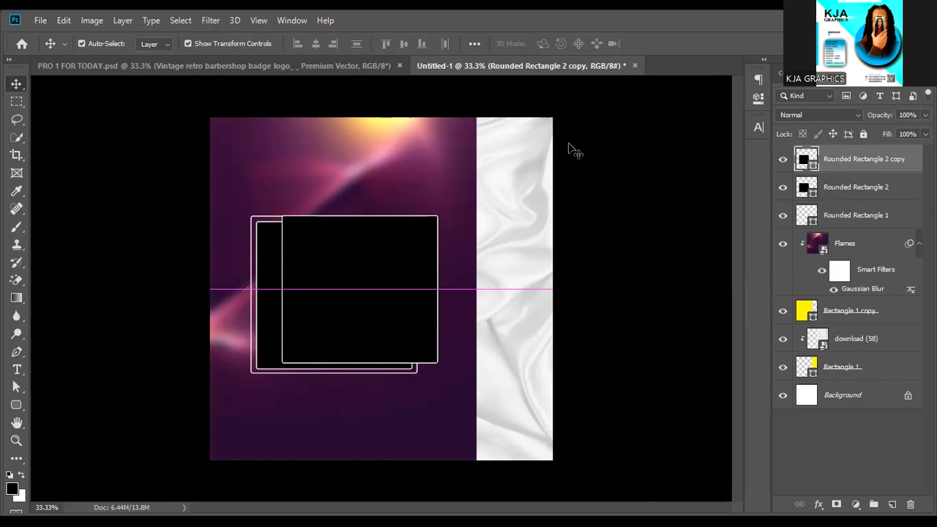
left_click_drag(548, 132, 511, 156)
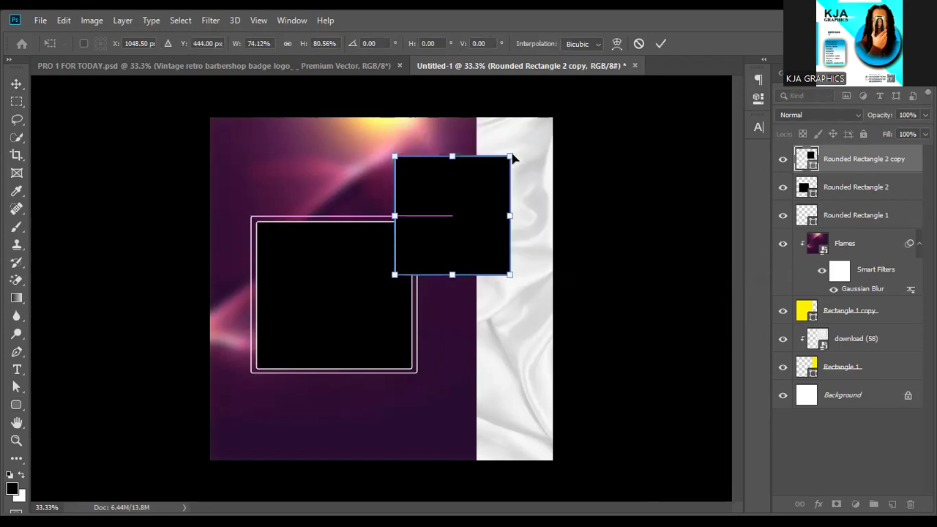
left_click_drag(513, 158, 545, 130)
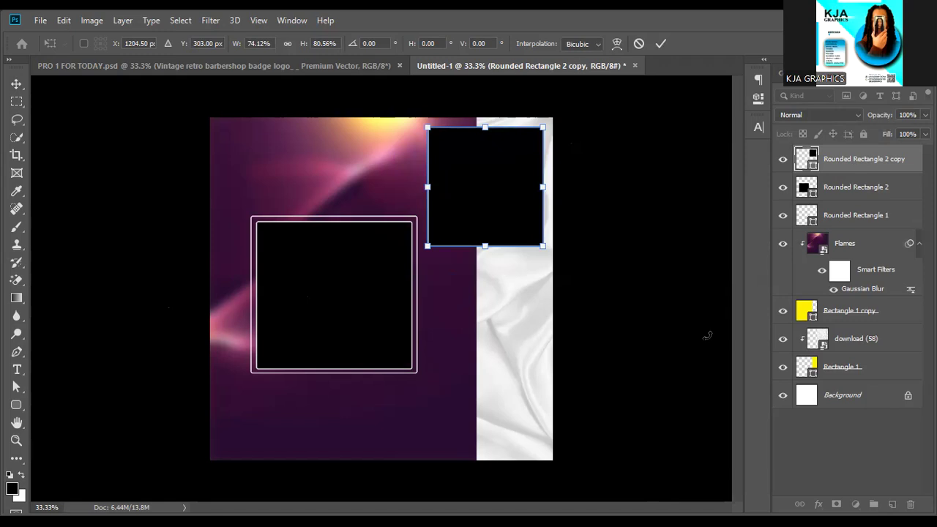
left_click(854, 200)
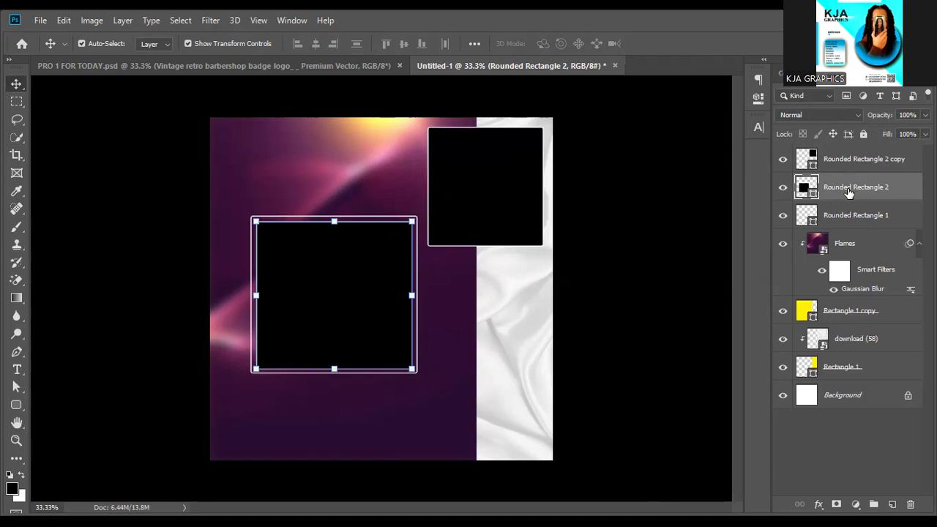
Select Rounded Rectangle 1 and 2 together and nudge them left with the arrow keys.
left_click(845, 216, "shift")
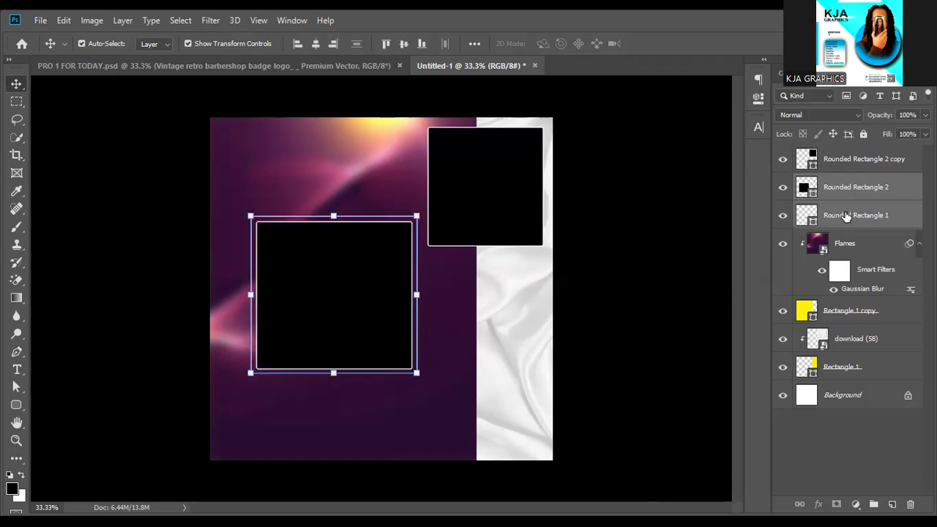
key("shift+Left")
key("shift+Left")
key("shift+Left")
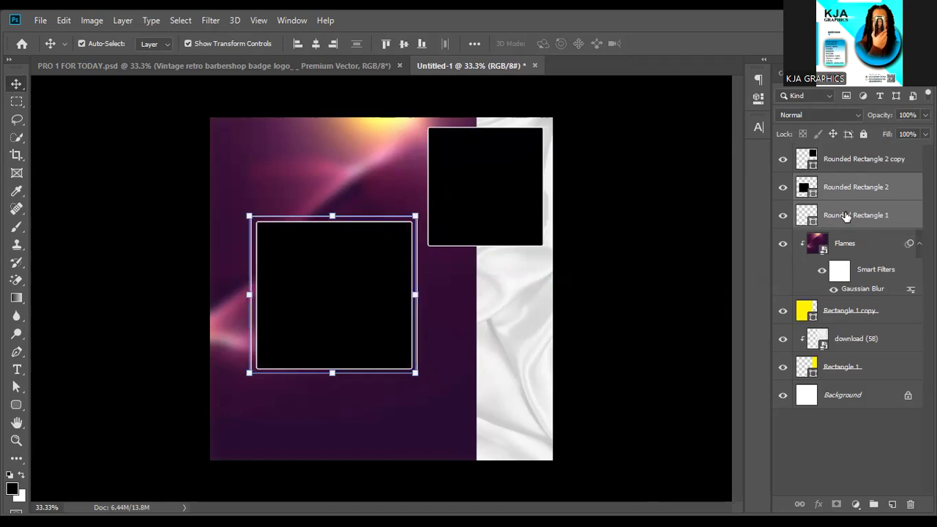
key("shift+Left")
key("shift+Left")
key("shift+Left")
key("shift+Left")
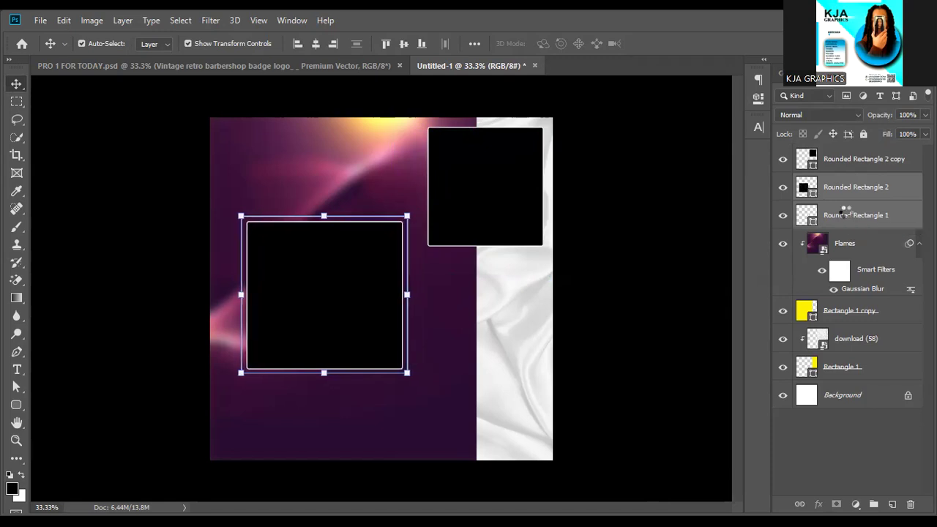
key("shift+Left")
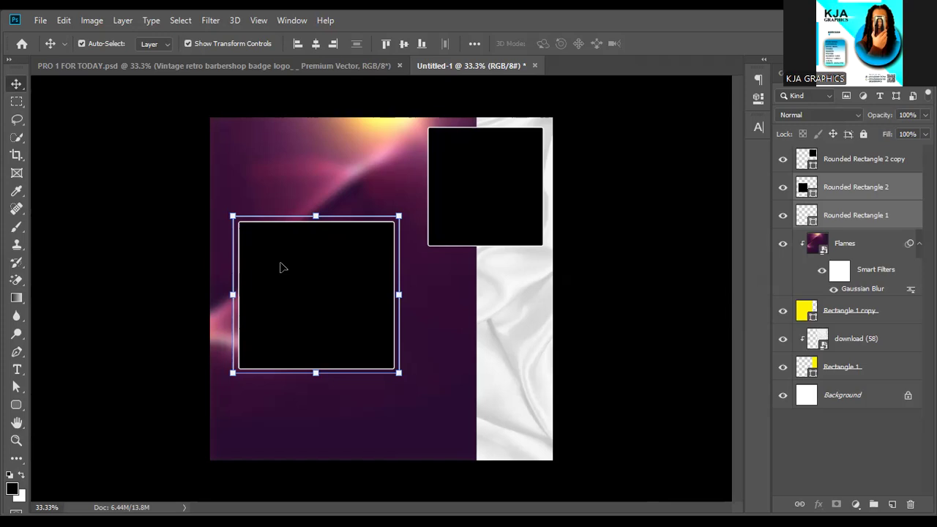
key("Left")
key("Left")
key("Left")
key("Left")
key("Left")
key("Left")
key("Left")
key("Left")
key("Left")
key("Left")
key("Left")
key("Left")
key("Left")
key("Left")
key("Left")
key("Left")
key("Left")
key("Left")
key("Left")
key("Left")
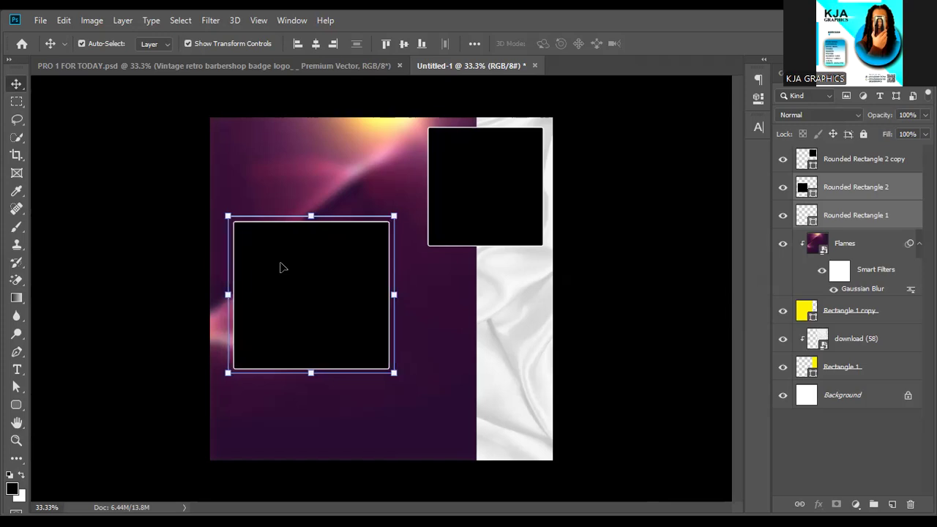
key("Left")
key("Left")
key("Left")
key("Left")
key("Left")
key("Left")
key("Left")
key("Left")
key("Left")
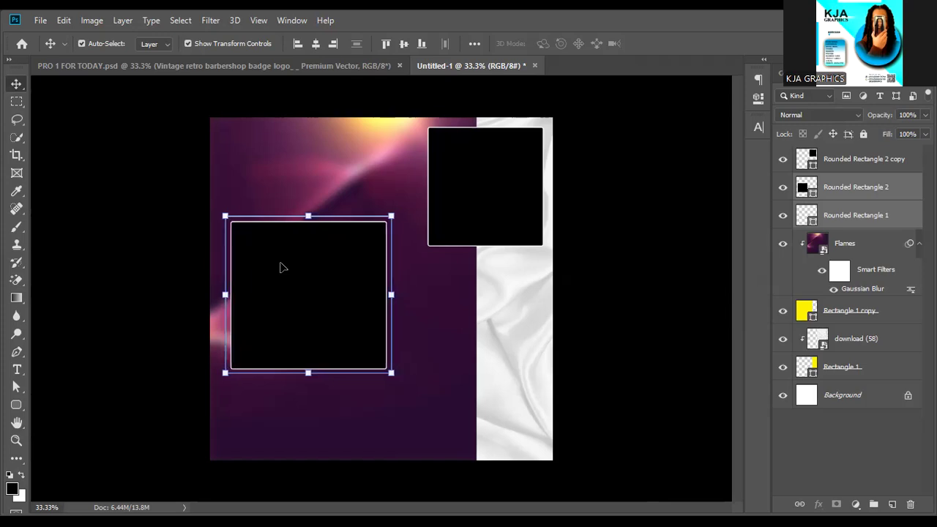
key("Left")
key("Left")
key("Left")
key("Left")
key("Left")
key("Left")
key("Left")
key("Left")
key("Left")
key("Left")
key("Left")
key("Left")
key("Left")
key("Left")
key("Left")
key("Left")
key("Left")
key("Left")
key("Left")
key("Left")
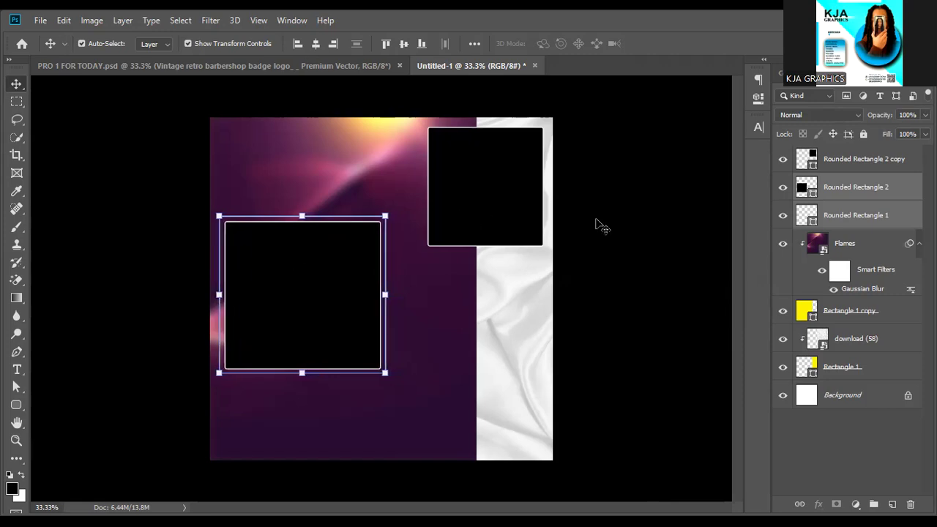
left_click(619, 233)
Stretch the top-right black box's left edge outward, nudge it left and down, then duplicate it.
left_click(511, 222)
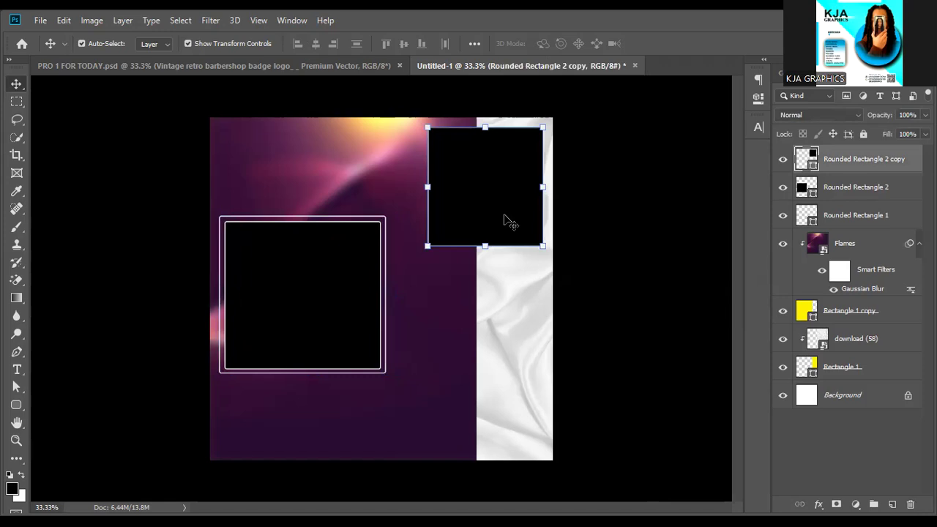
left_click_drag(427, 247, 420, 243)
key("Left")
key("Left")
key("Left")
key("Down")
key("Down")
key("Down")
key("Down")
key("Down")
key("Down")
left_click(659, 45)
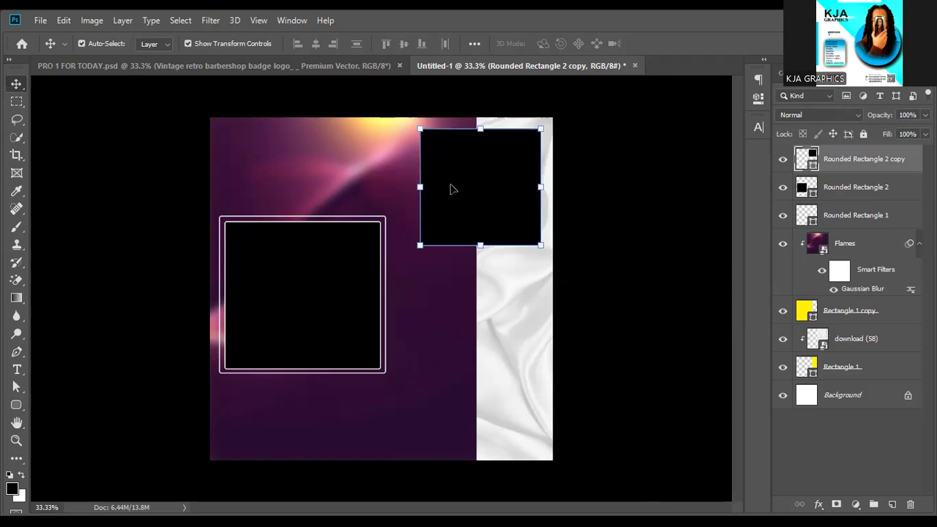
key("ctrl+j")
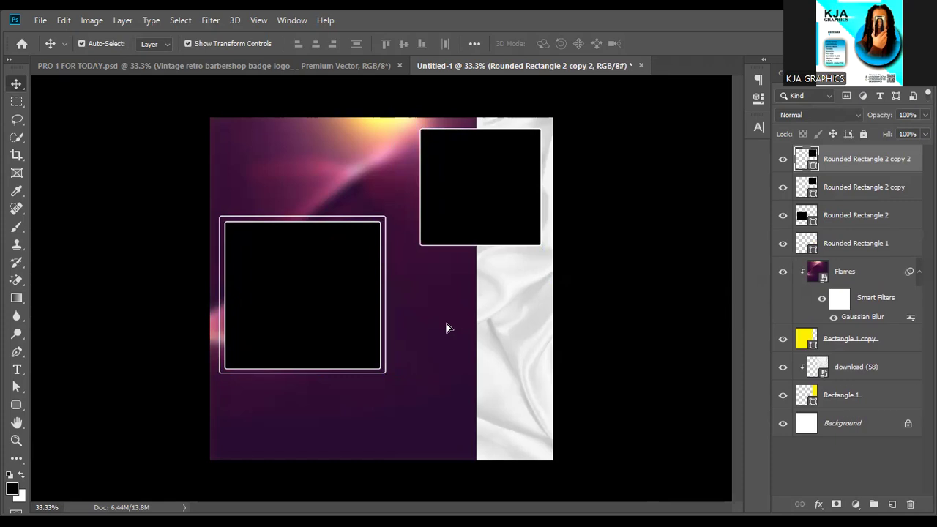
Drag copies below the top box to form a right-hand column of three black boxes.
left_click_drag(452, 190, 452, 491)
key("ctrl+j")
left_click(465, 208)
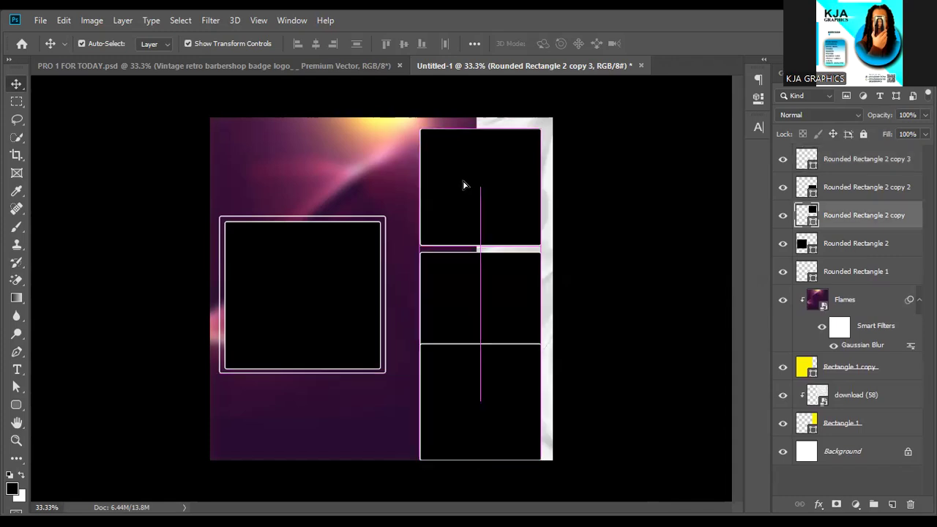
left_click_drag(460, 193, 460, 181)
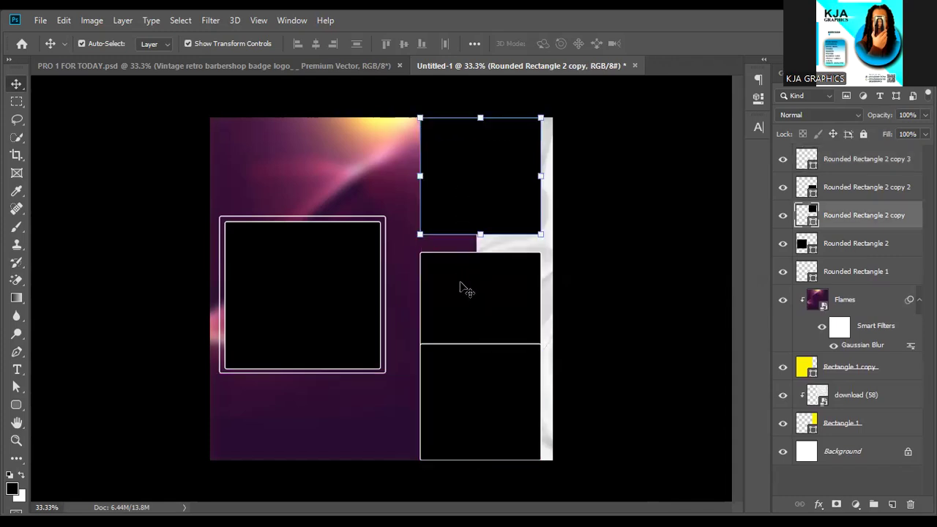
left_click(460, 279)
left_click_drag(460, 279, 461, 254)
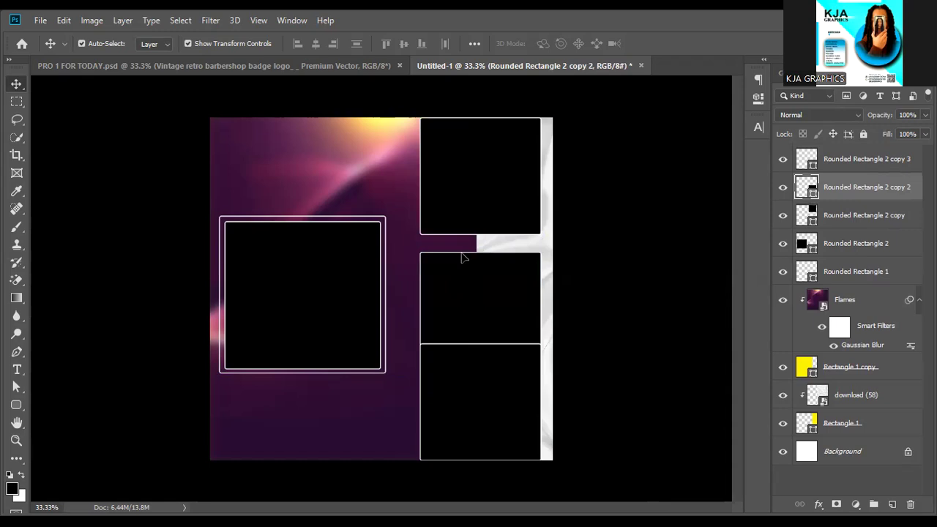
Select all three black boxes and shrink them together from the top.
left_click(828, 224)
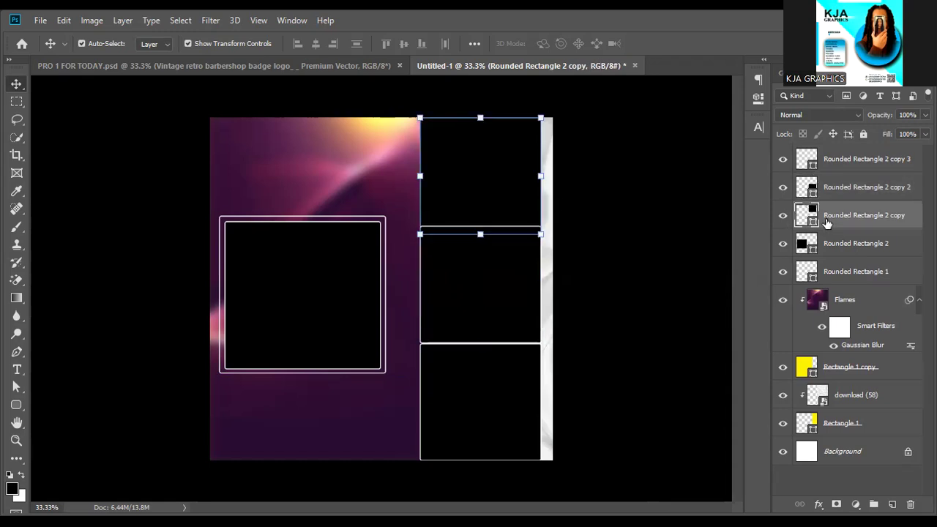
left_click(849, 156, "shift")
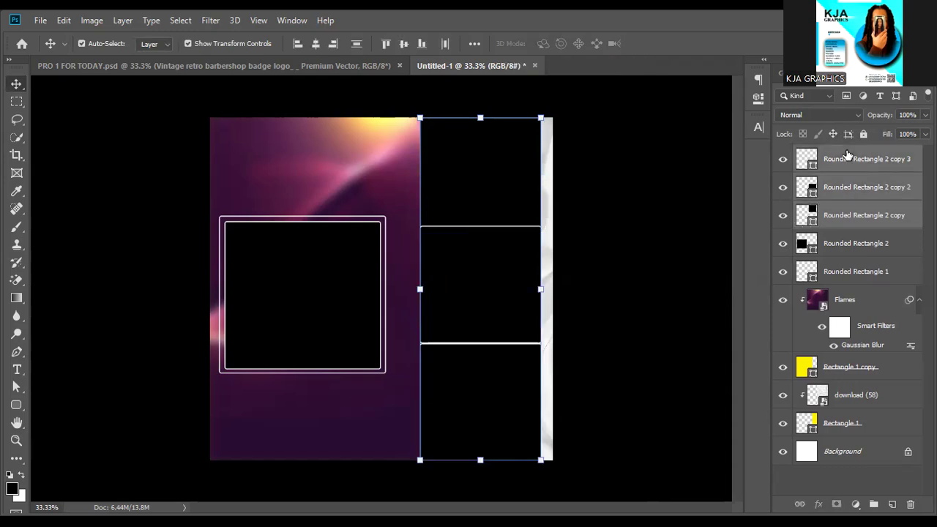
left_click_drag(542, 115, 539, 151)
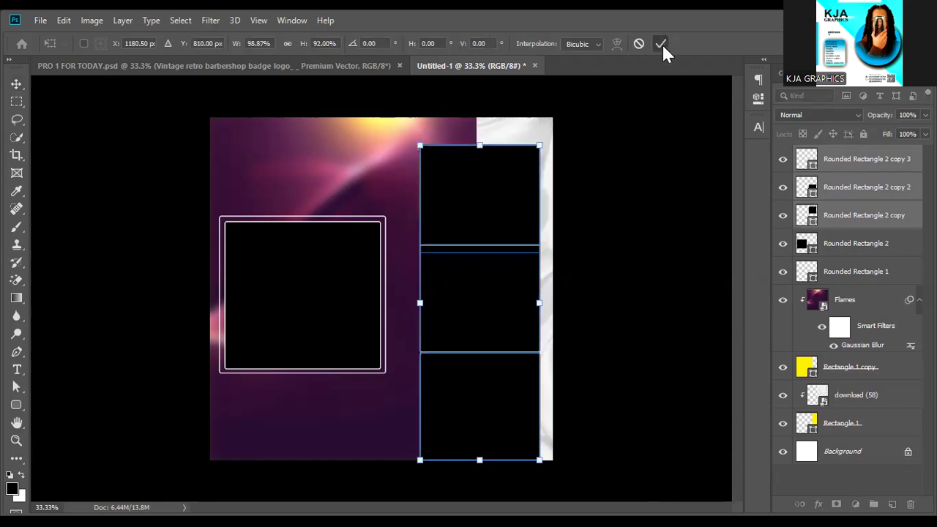
left_click(662, 43)
left_click(639, 208)
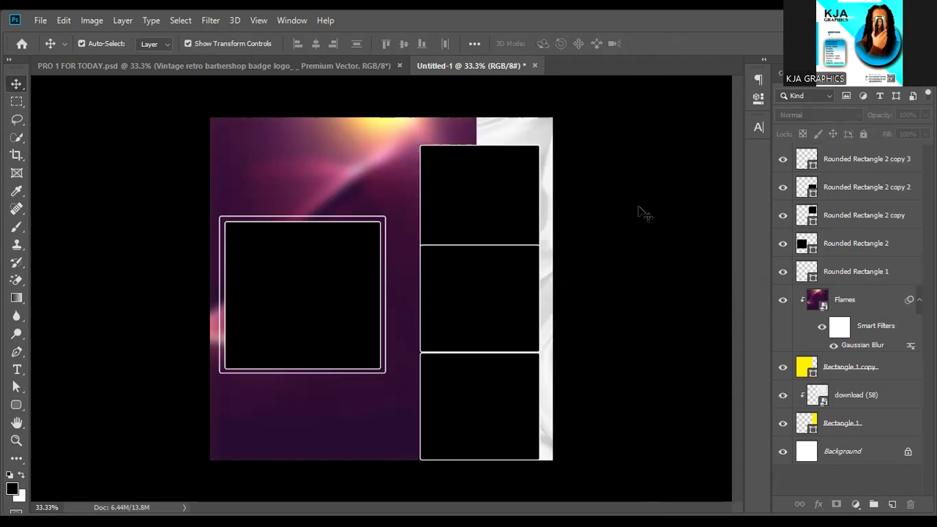
Readjust the top, middle and bottom boxes' vertical positions individually.
left_click(519, 199)
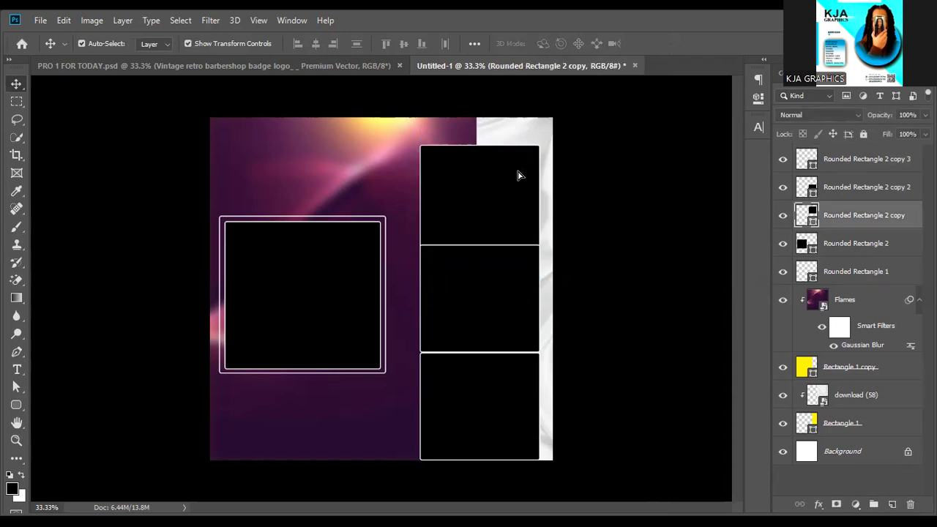
key("ctrl+z")
left_click(508, 296)
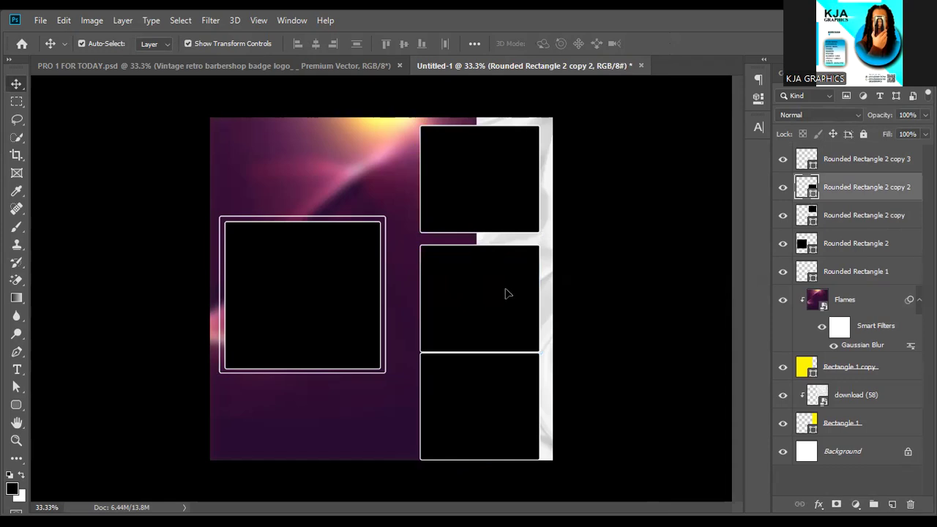
key("ctrl+t")
left_click(496, 398)
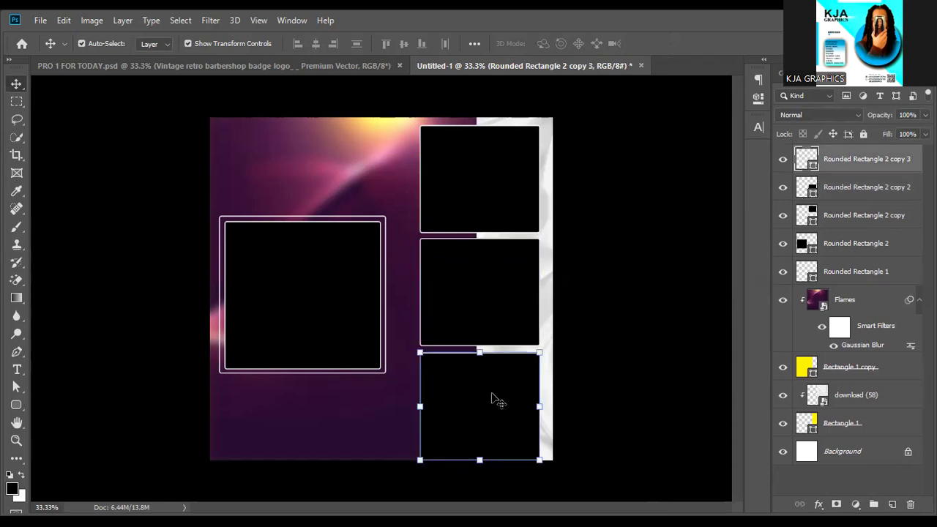
key("Up")
key("Up")
key("Up")
key("Up")
key("Up")
key("Up")
key("Up")
key("Up")
key("Up")
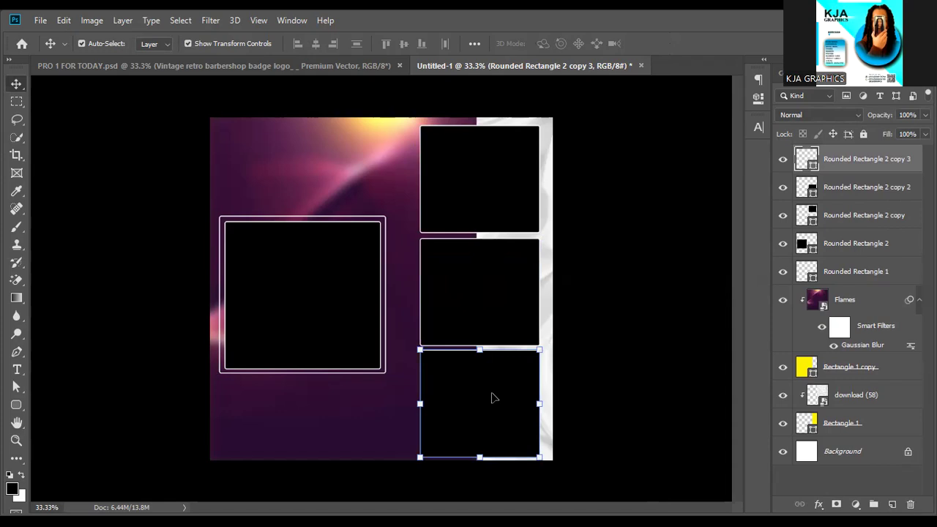
Nudge the top and middle boxes a few pixels to even out the gaps.
left_click(495, 208)
key("Up")
key("Up")
key("Up")
key("Up")
key("Up")
key("Up")
key("Up")
key("Up")
key("Up")
key("Up")
key("Right")
key("Right")
key("Right")
key("Right")
key("Right")
key("Right")
key("Right")
key("Right")
key("Right")
key("Right")
key("Right")
key("Right")
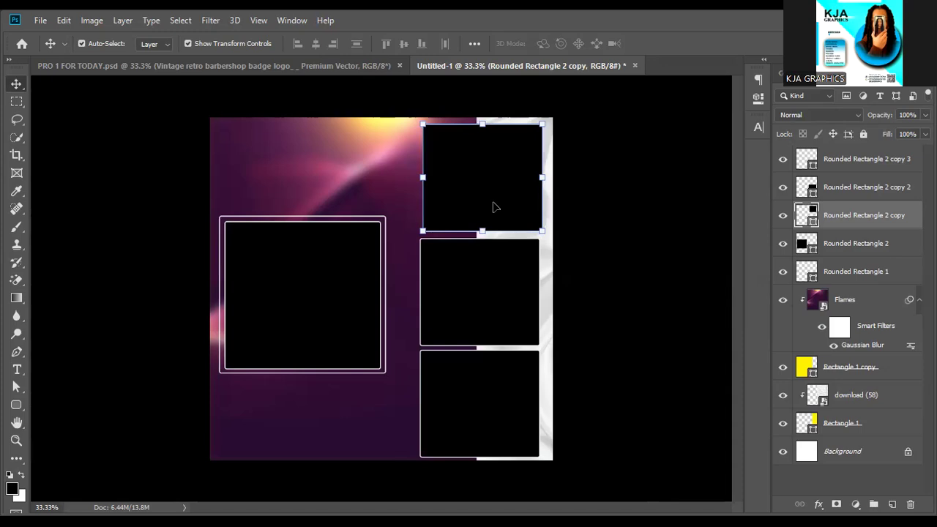
key("Left")
key("Left")
key("Left")
key("Left")
key("Left")
key("Left")
key("Left")
key("Left")
key("Left")
key("Left")
key("Down")
key("Down")
key("Down")
key("Down")
key("Down")
key("Down")
key("Left")
key("Left")
key("Up")
key("Up")
key("Up")
key("Up")
key("Up")
key("Up")
key("Up")
key("Up")
key("Up")
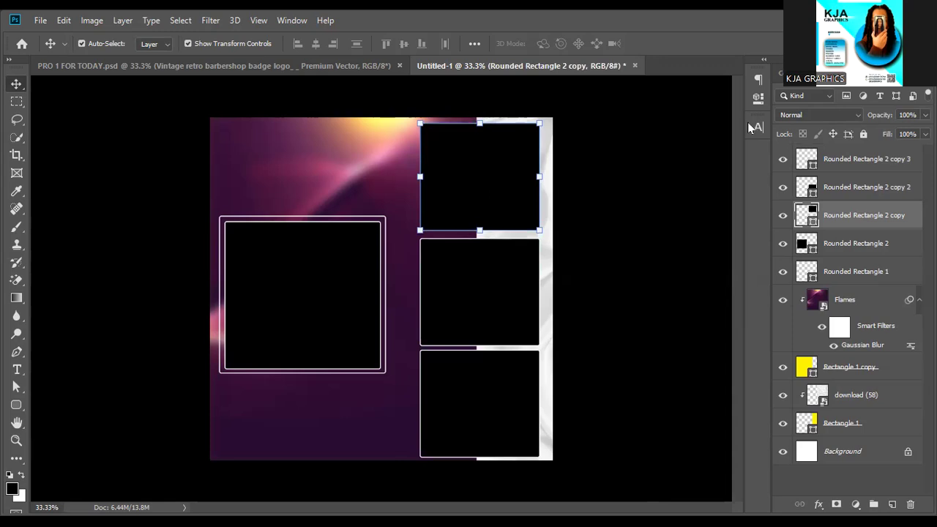
left_click(690, 236)
left_click(495, 313)
left_click_drag(495, 313, 492, 310)
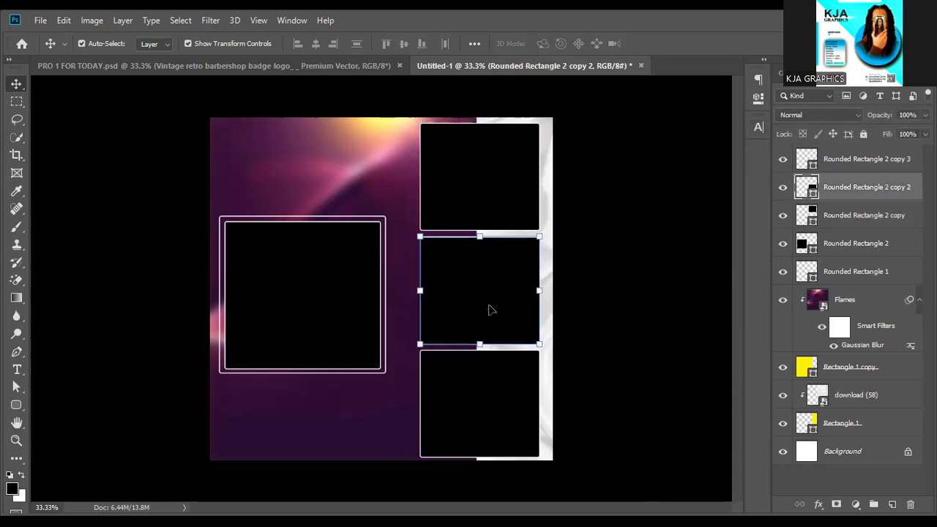
left_click(656, 307)
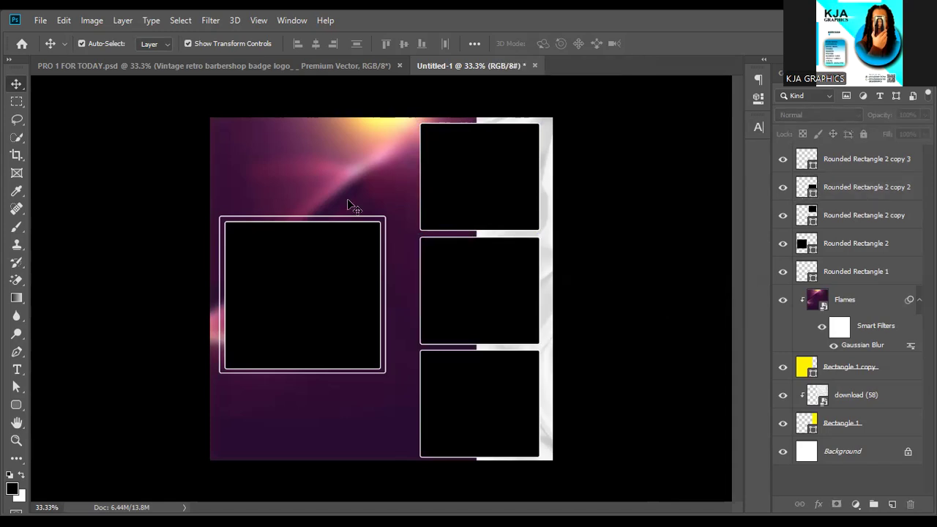
left_click(16, 405)
Draw a circle with the Ellipse Tool at the framed square's top-right corner.
right_click(16, 405)
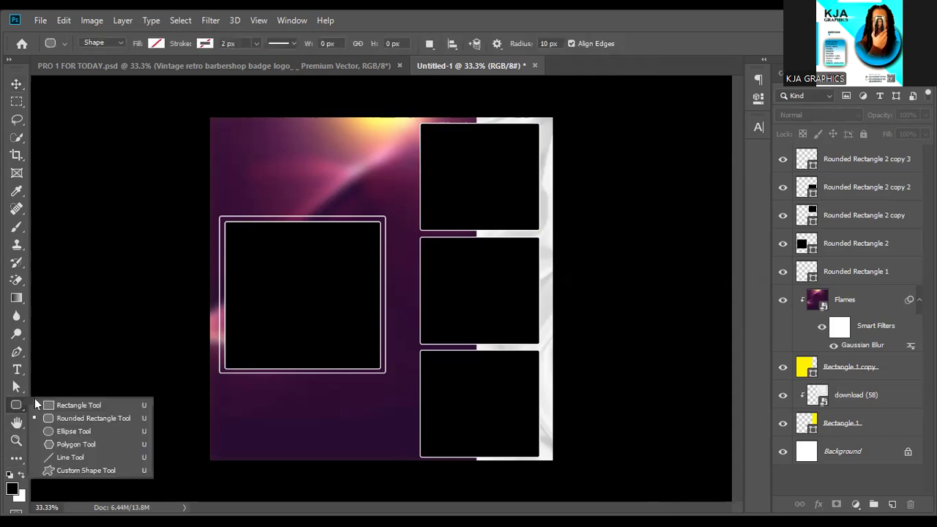
left_click(62, 432)
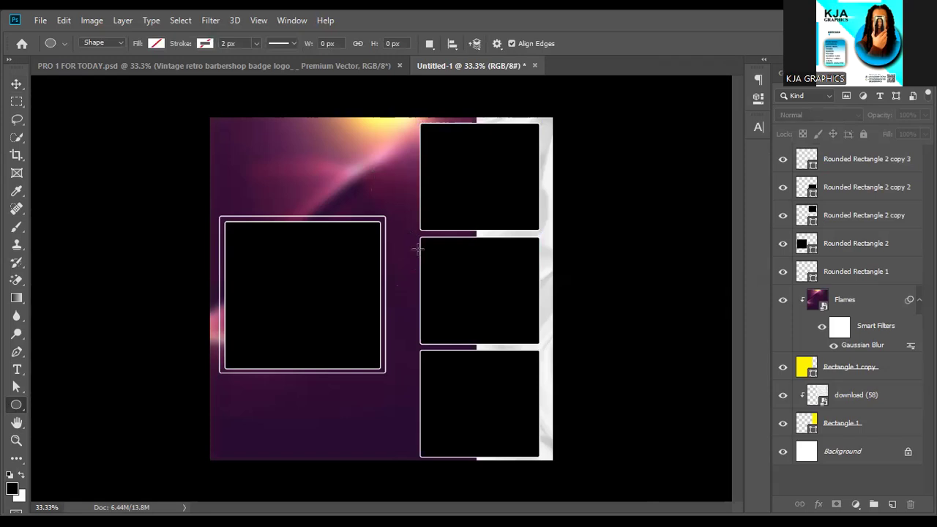
left_click_drag(417, 249, 371, 189)
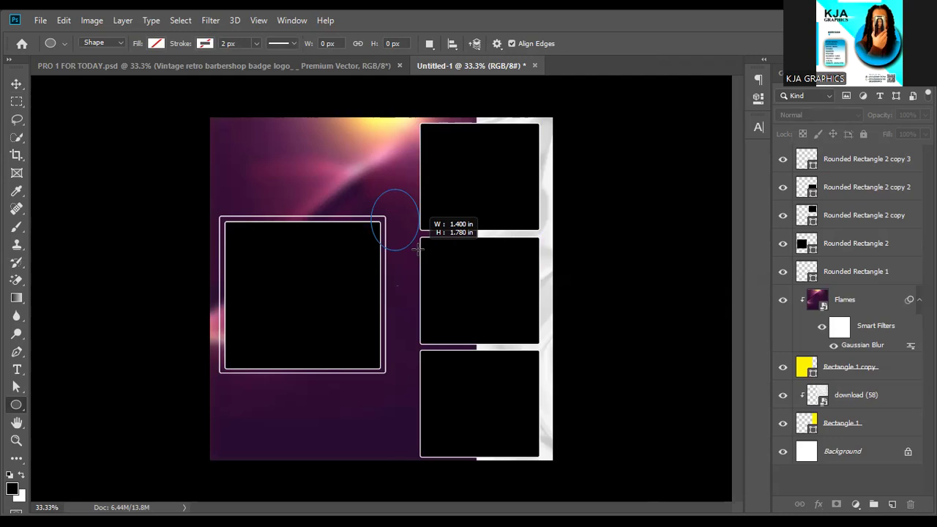
key("shift")
left_click_drag(418, 249, 417, 249)
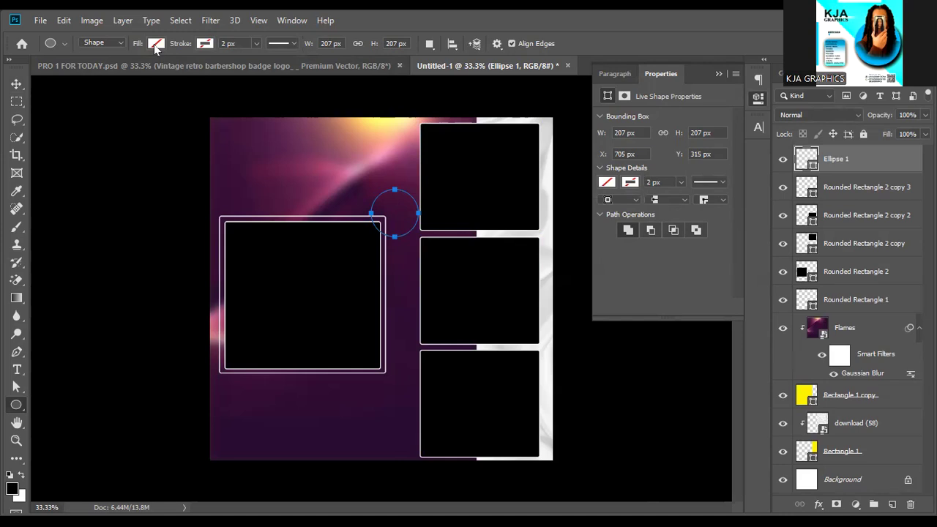
Give the circle a white fill and a 4px outline.
left_click(154, 44)
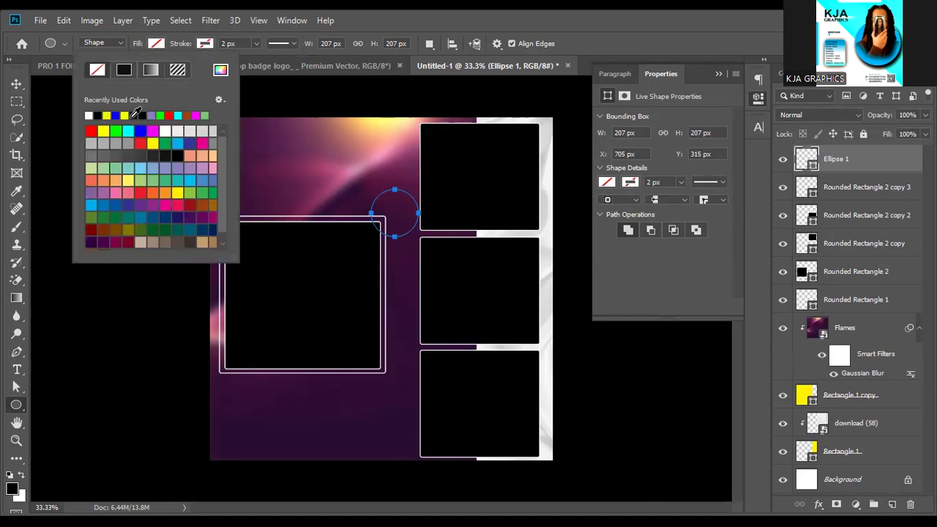
left_click(89, 116)
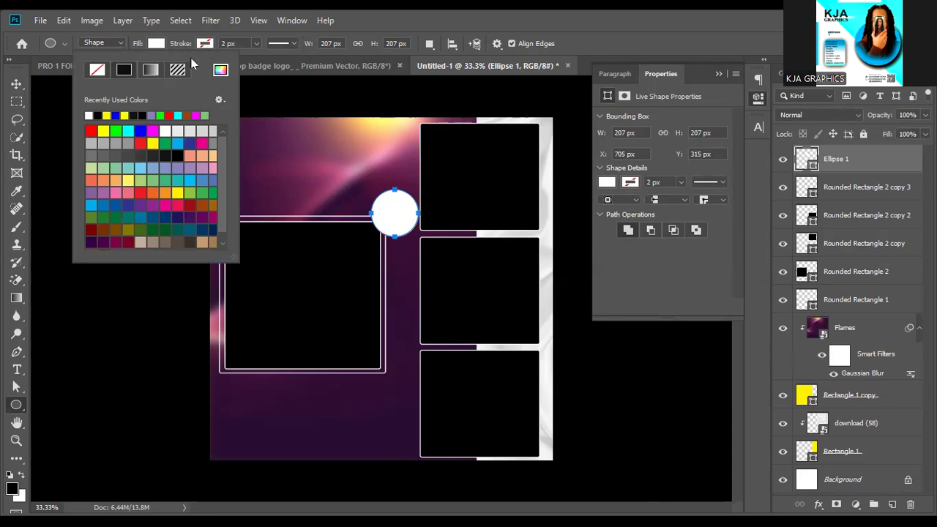
left_click(205, 43)
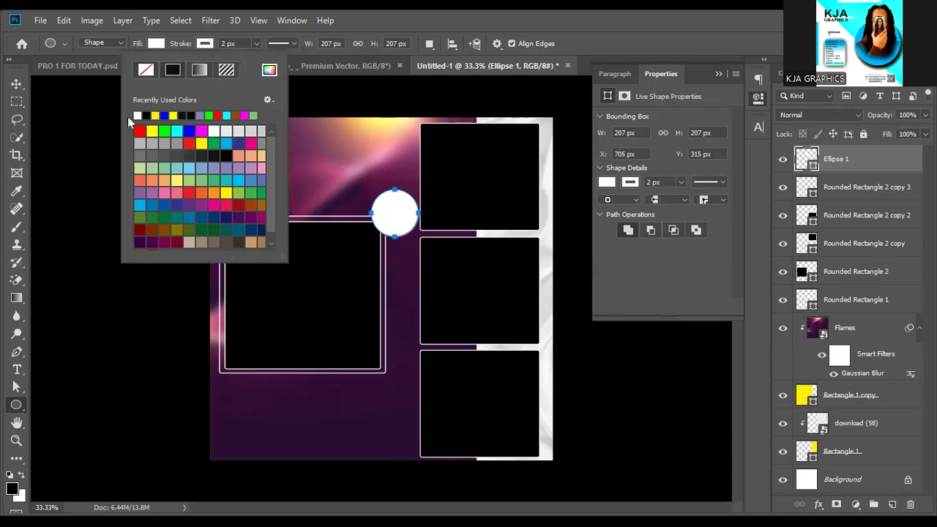
left_click(224, 43)
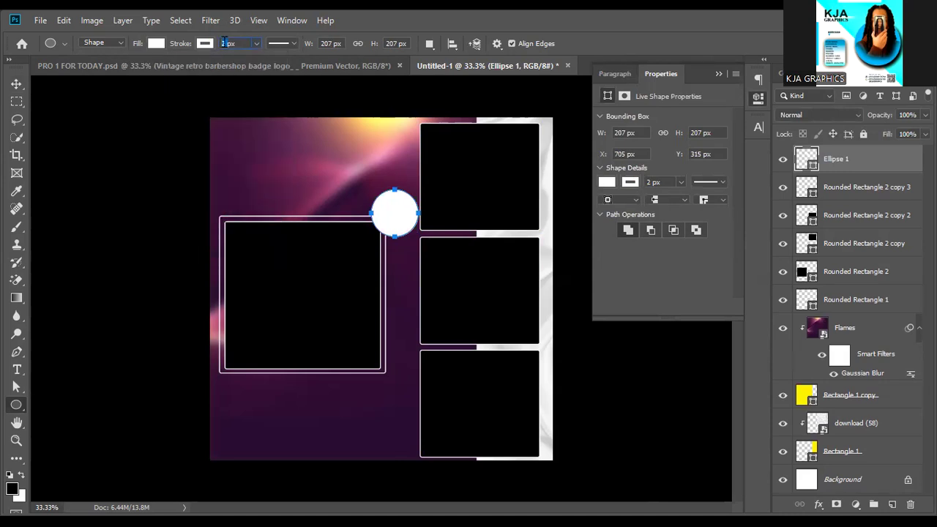
type("4px")
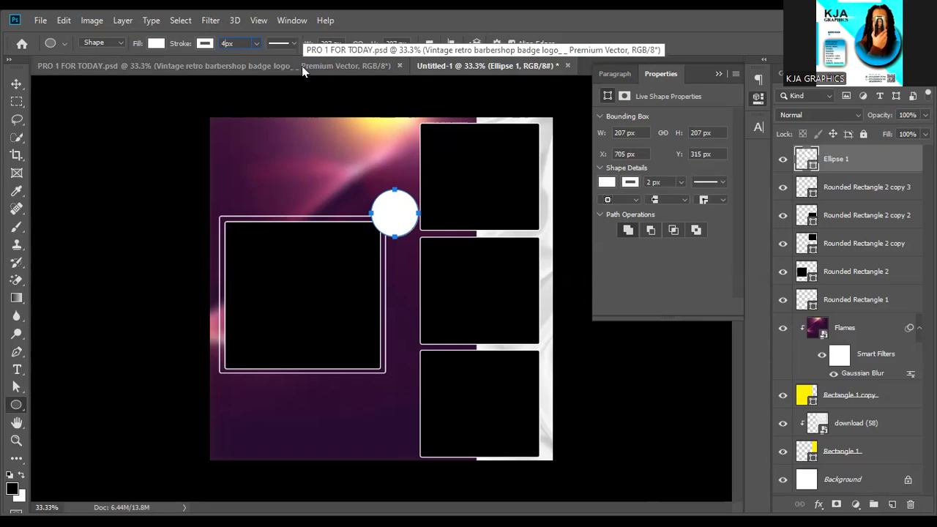
Move the white circle left onto the frame corner and enlarge it slightly.
left_click(21, 86)
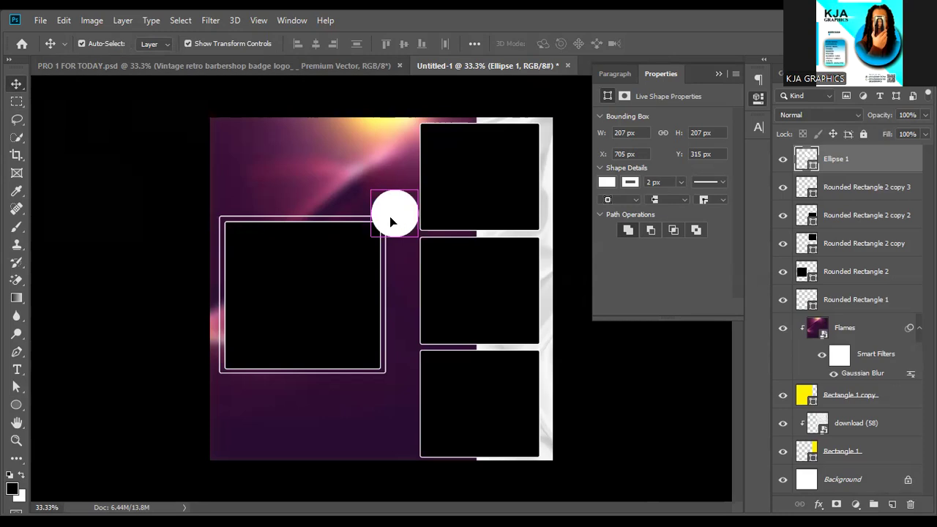
left_click_drag(407, 208, 393, 209)
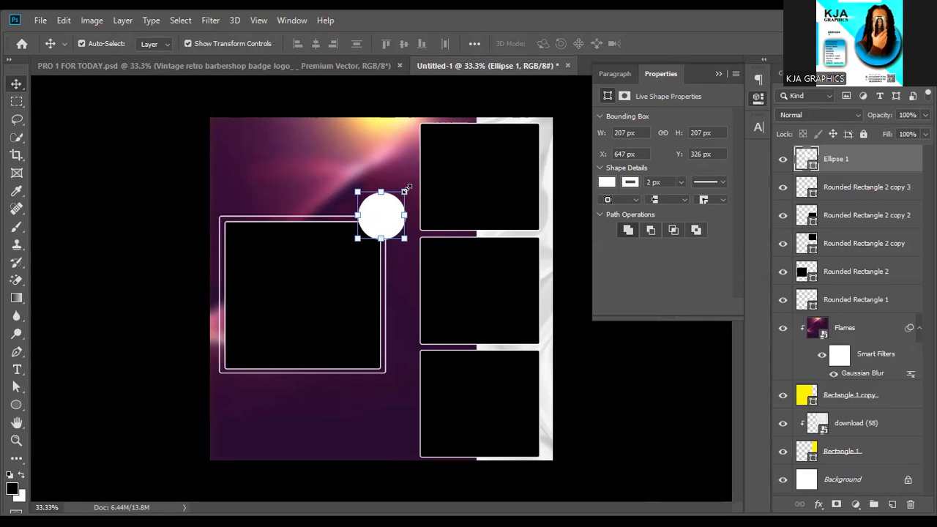
left_click(407, 190)
left_click_drag(405, 190, 416, 182)
key("Return")
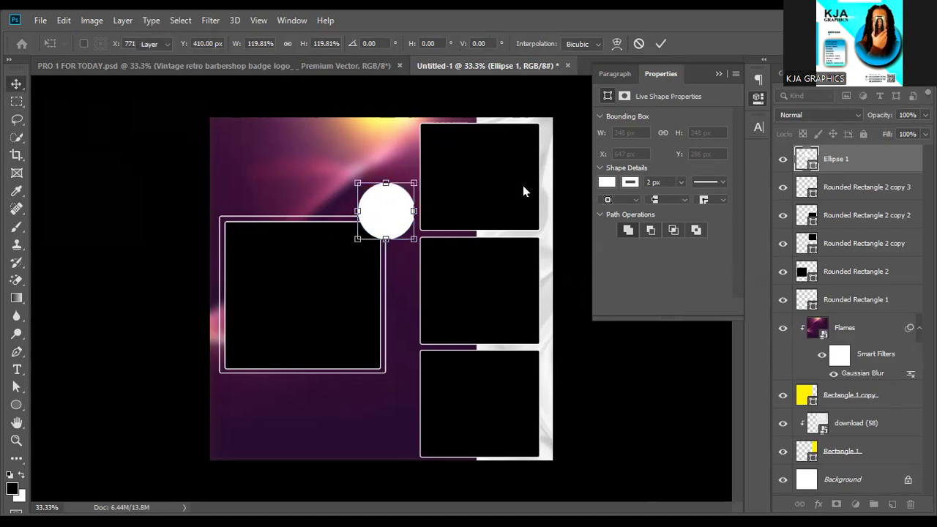
left_click(613, 368)
left_click(17, 405)
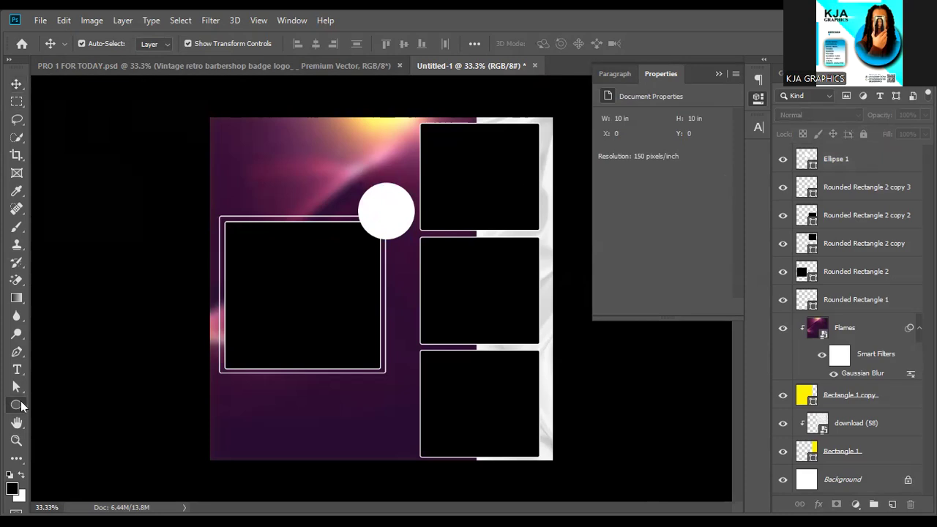
Draw a yellow 396×84 px rounded bar with 10 px corners beneath the framed square.
right_click(17, 406)
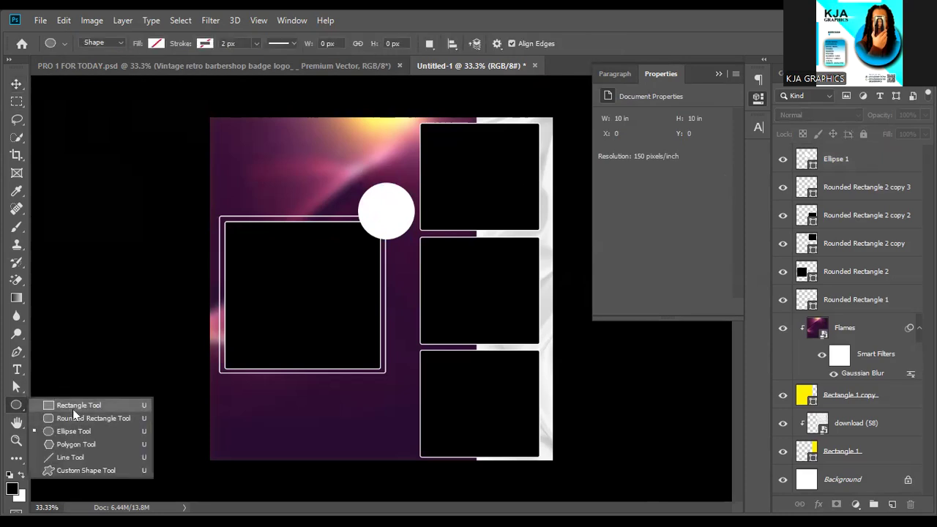
left_click(73, 417)
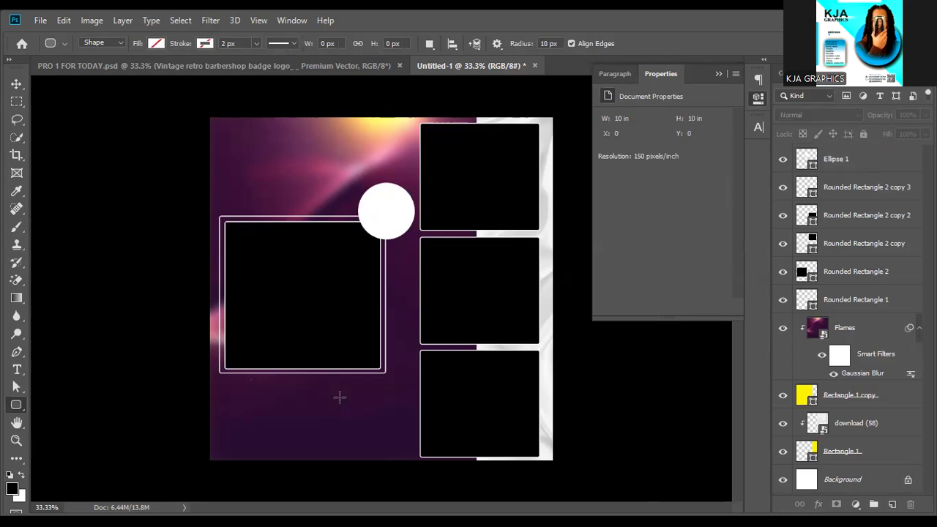
left_click_drag(340, 397, 252, 381)
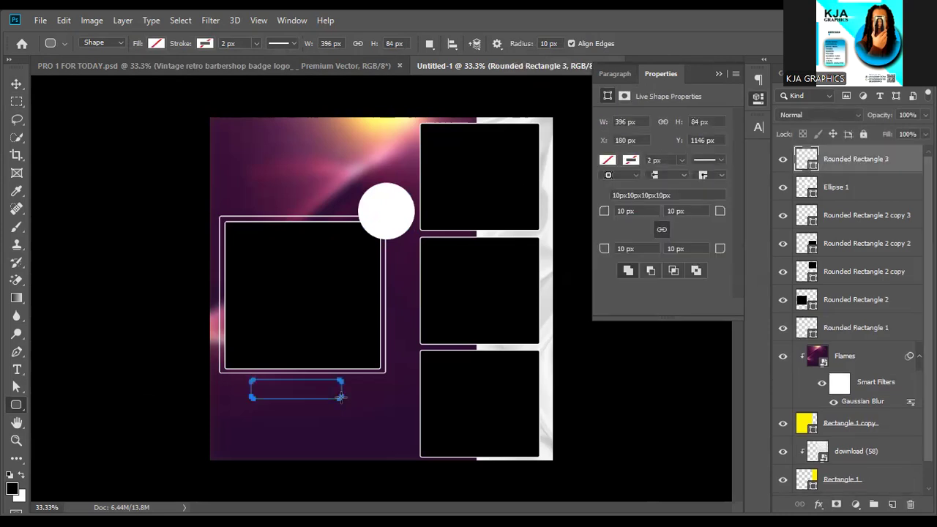
left_click(155, 44)
left_click(127, 114)
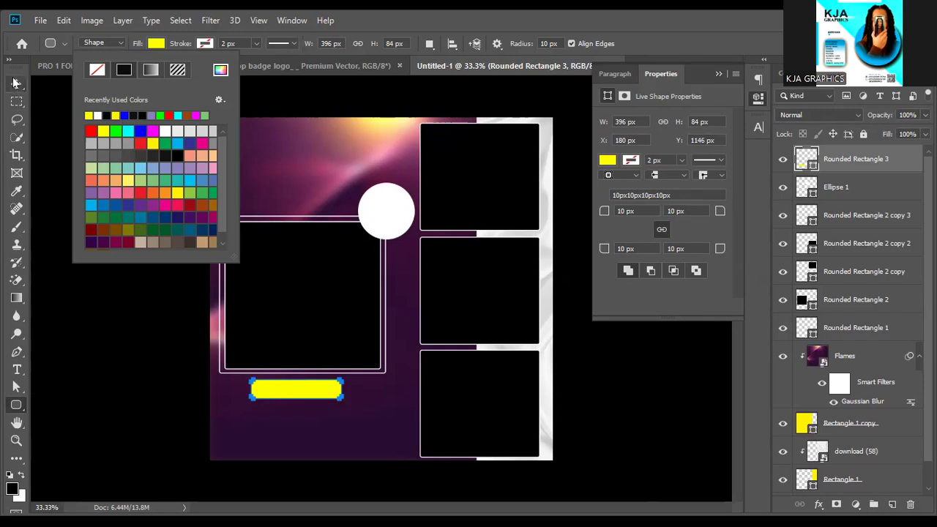
left_click(15, 83)
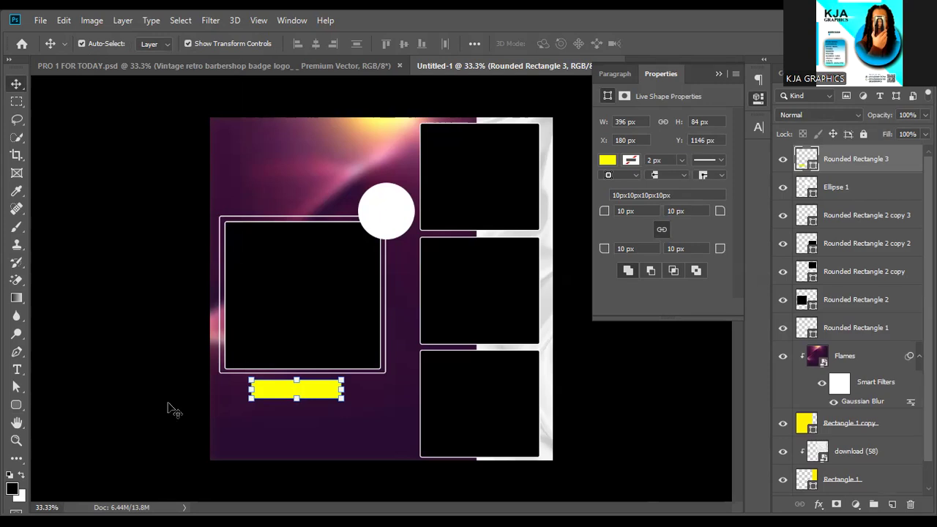
key("p")
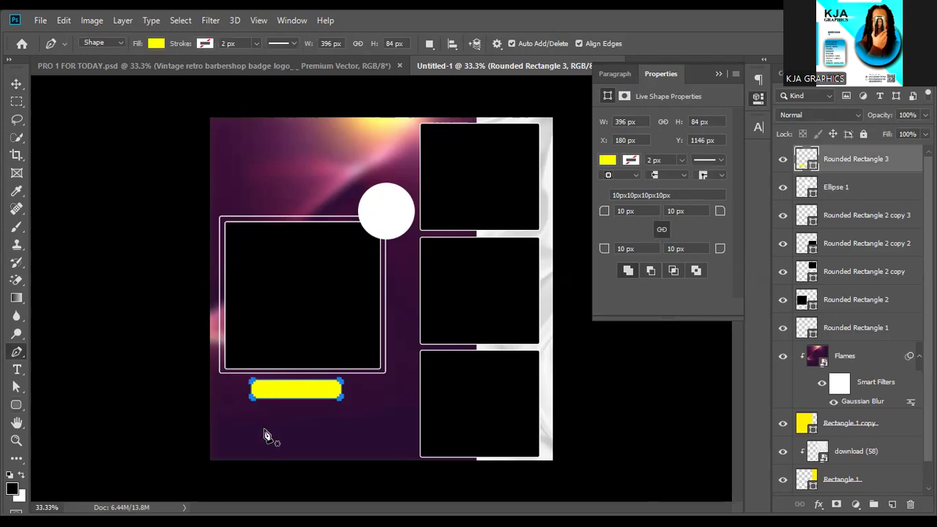
Zoom the flyer to 50%, scroll to the yellow bar area, and deselect everything.
key("ctrl+plus")
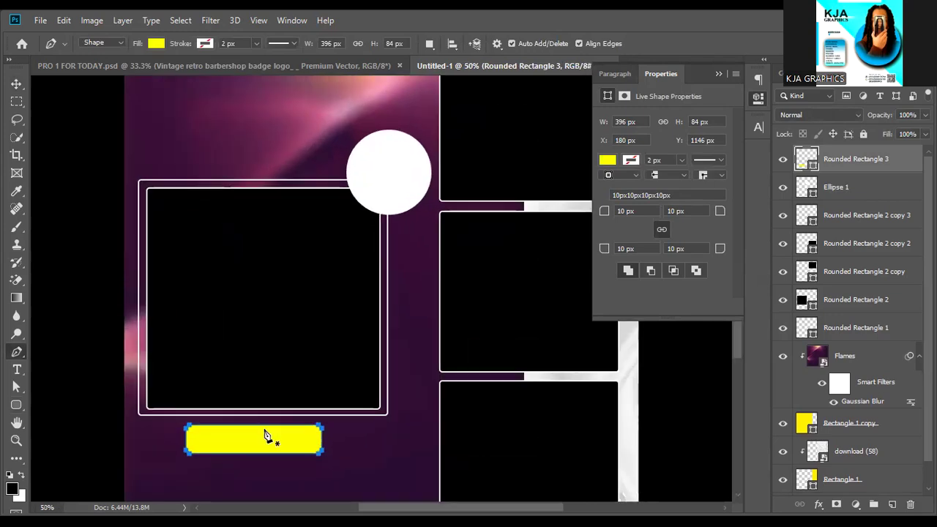
scroll(266, 436, "down", 8)
scroll(265, 436, "up", 4)
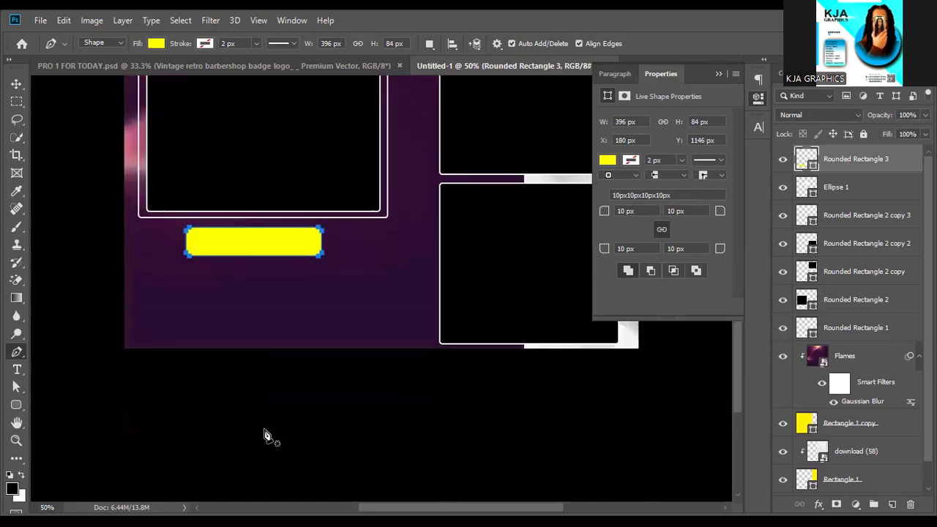
scroll(265, 436, "up", 2)
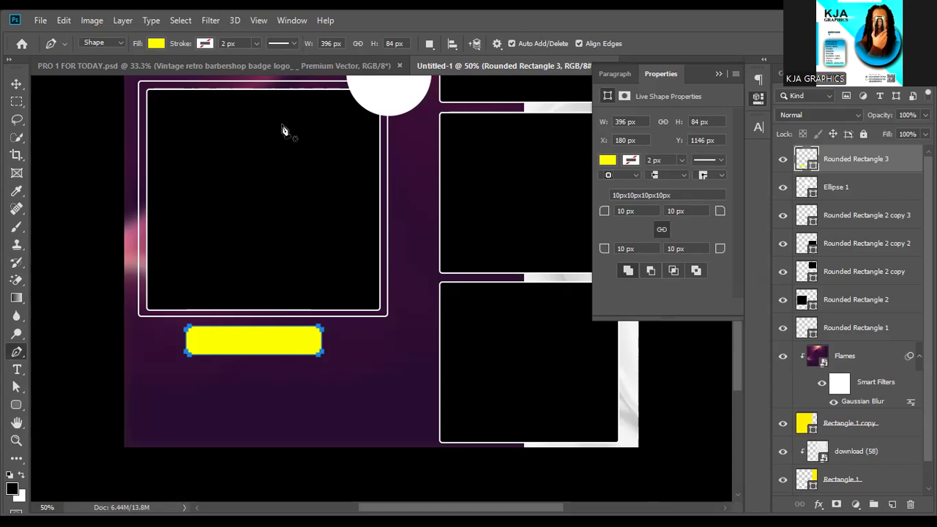
left_click(10, 92)
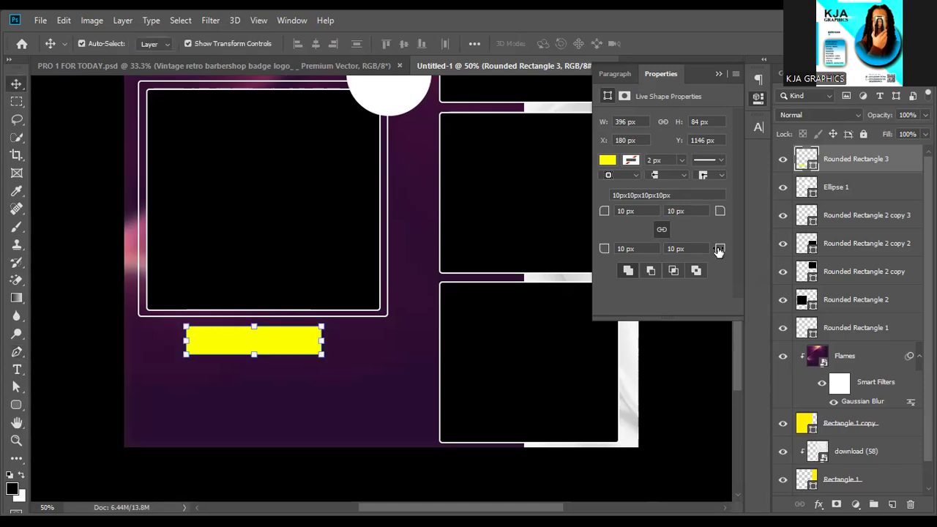
left_click(716, 405)
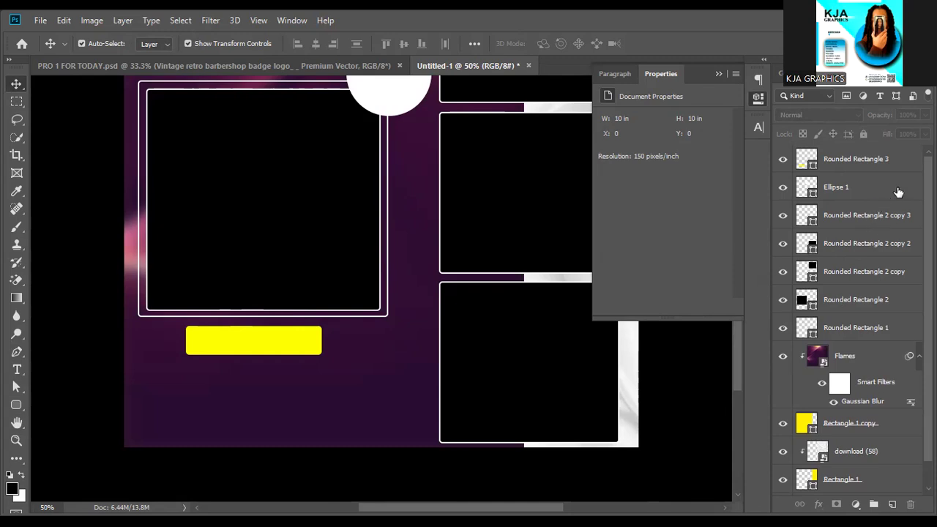
key("p")
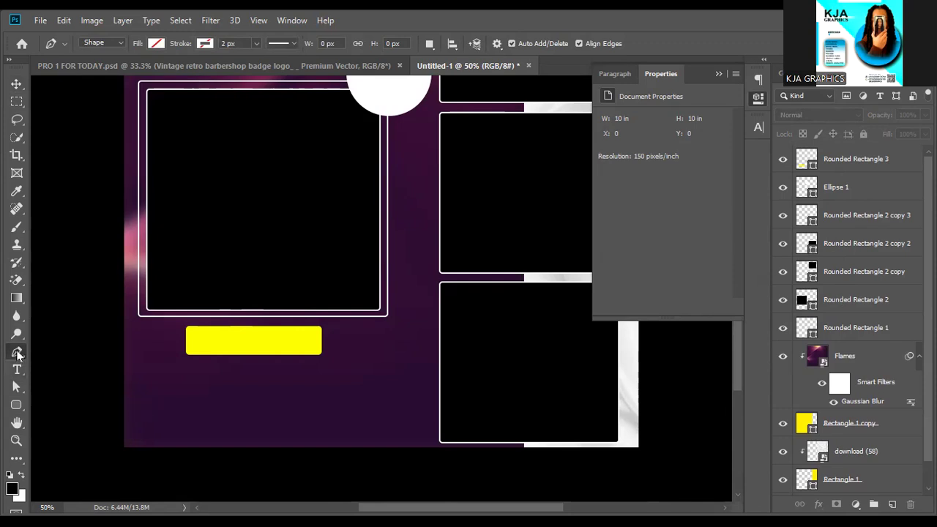
Draw a closed four-cornered Pen shape with a slanted bottom edge below the yellow bar.
left_click(17, 354)
right_click(17, 352)
left_click(65, 348)
left_click(141, 391)
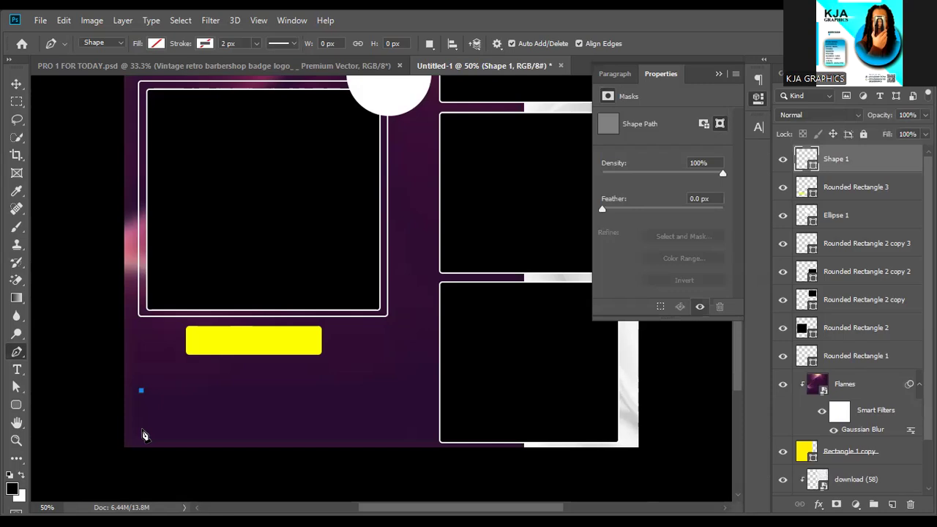
left_click(140, 444)
left_click(382, 390)
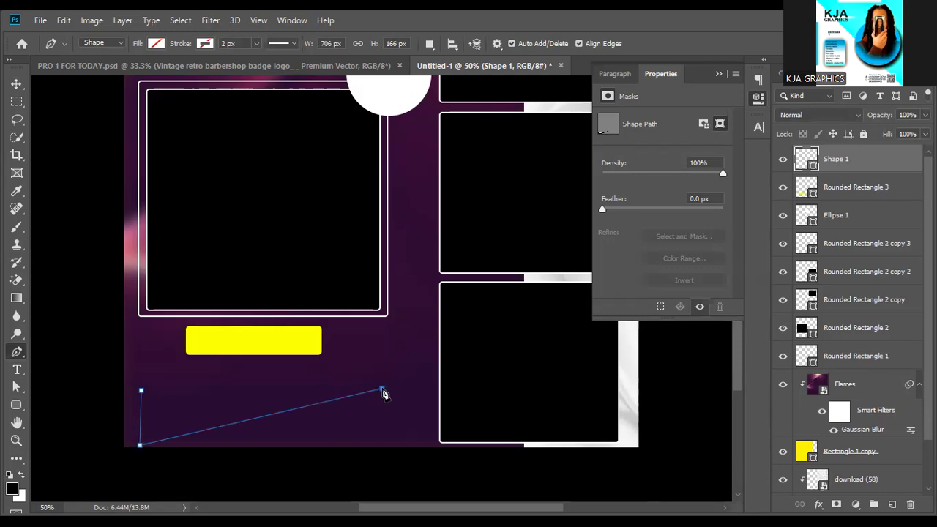
key("ctrl+z")
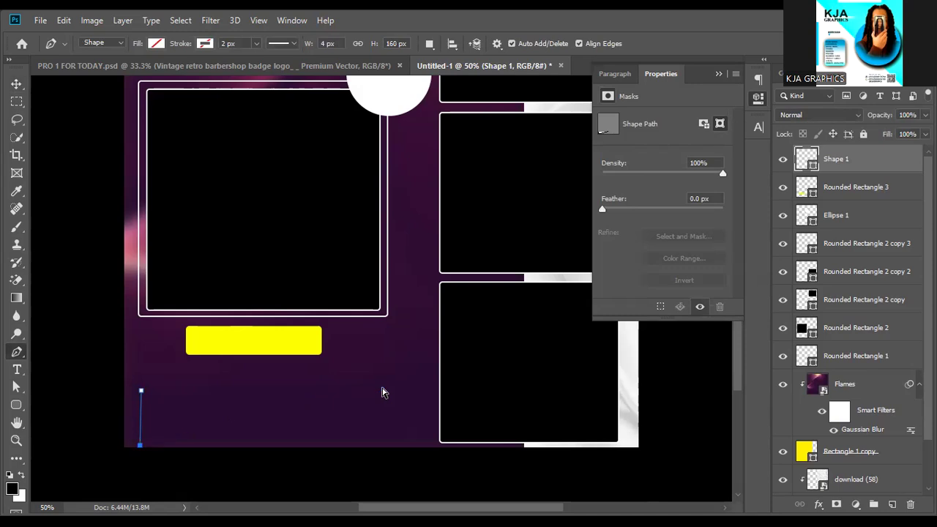
key("ctrl+z")
left_click(408, 390)
left_click(411, 430)
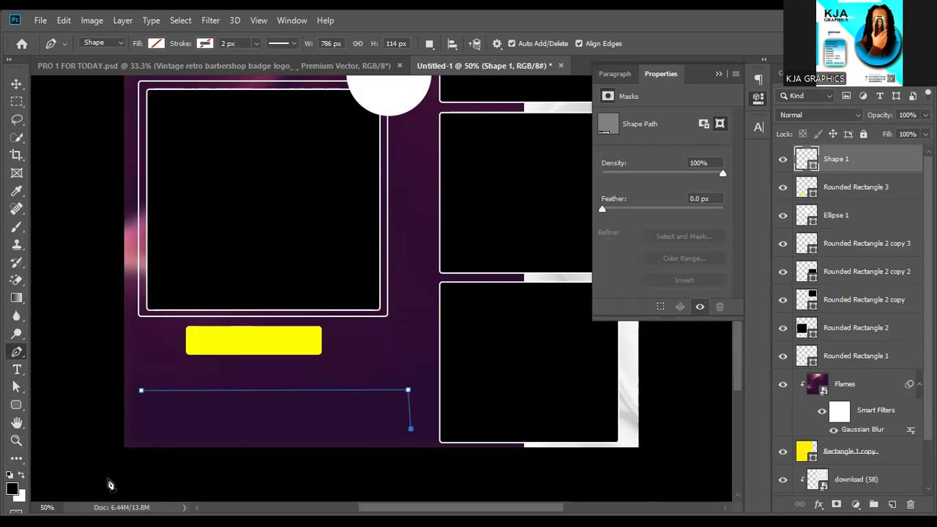
left_click(138, 448)
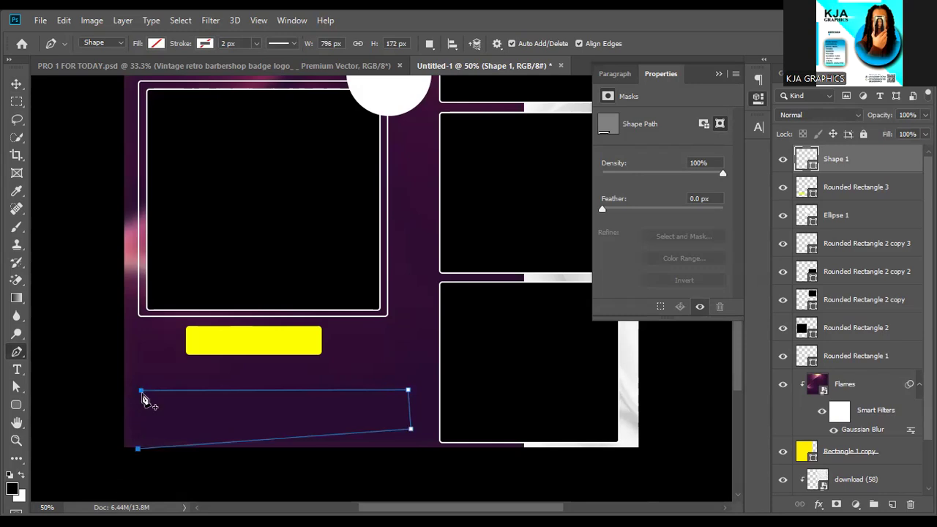
left_click(143, 393)
Fill the slanted banner shape with yellow and nudge it slightly upward.
left_click(159, 45)
left_click(90, 115)
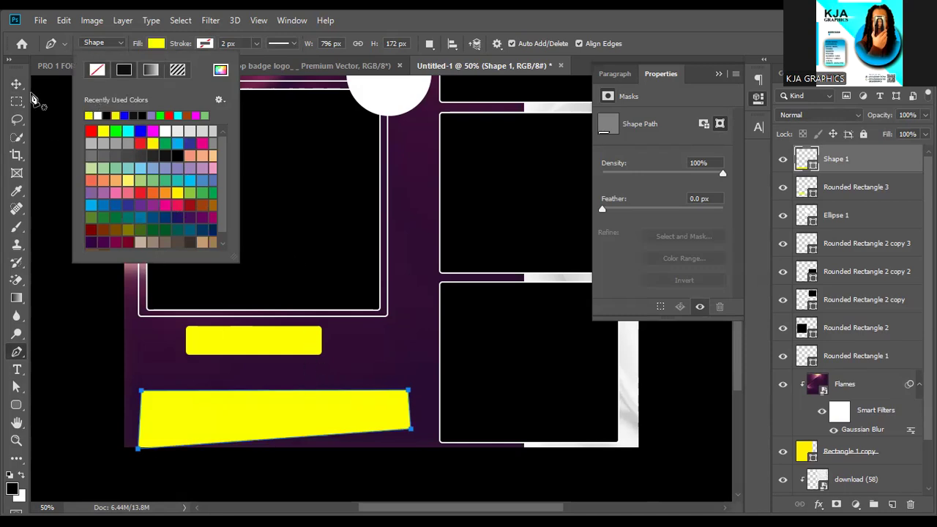
left_click(14, 86)
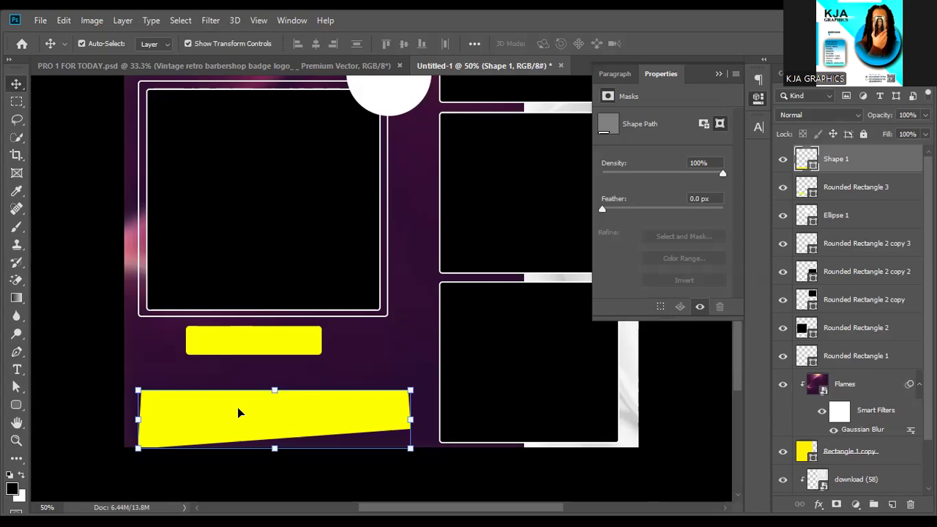
left_click_drag(281, 418, 281, 414)
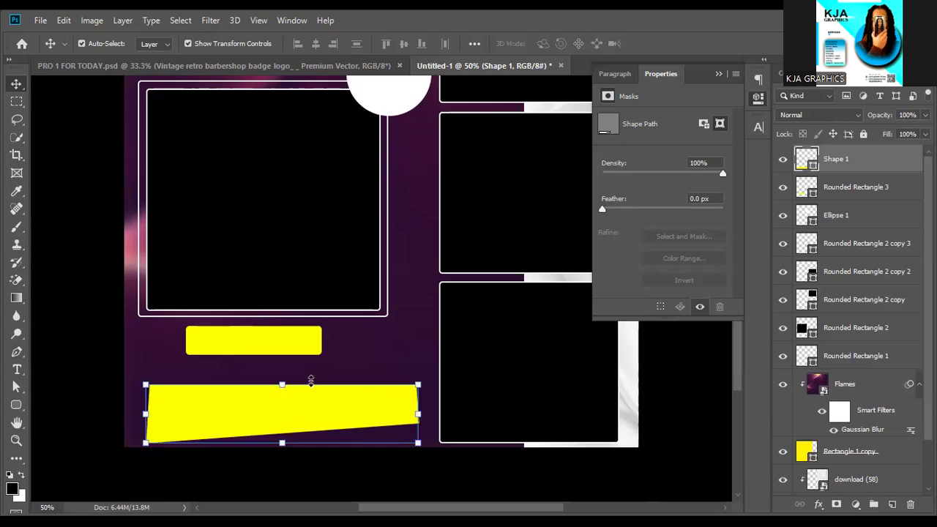
key("ctrl+minus")
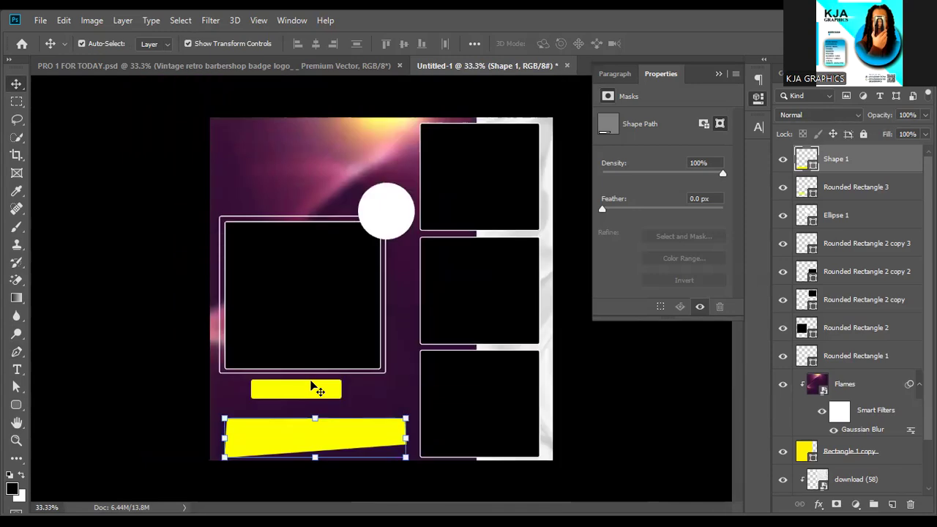
key("ctrl+plus")
scroll(314, 311, "down", 3)
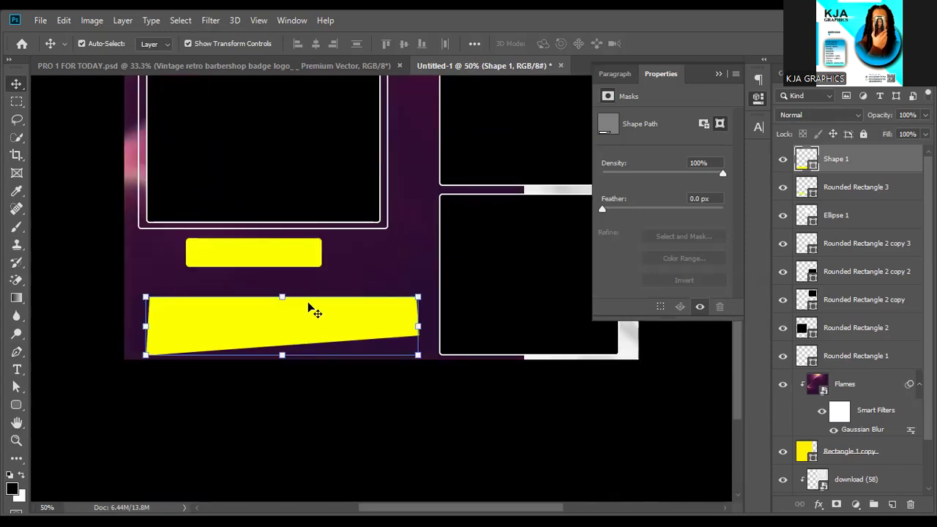
Type CONTACT as a text layer over the small yellow bar.
key("t")
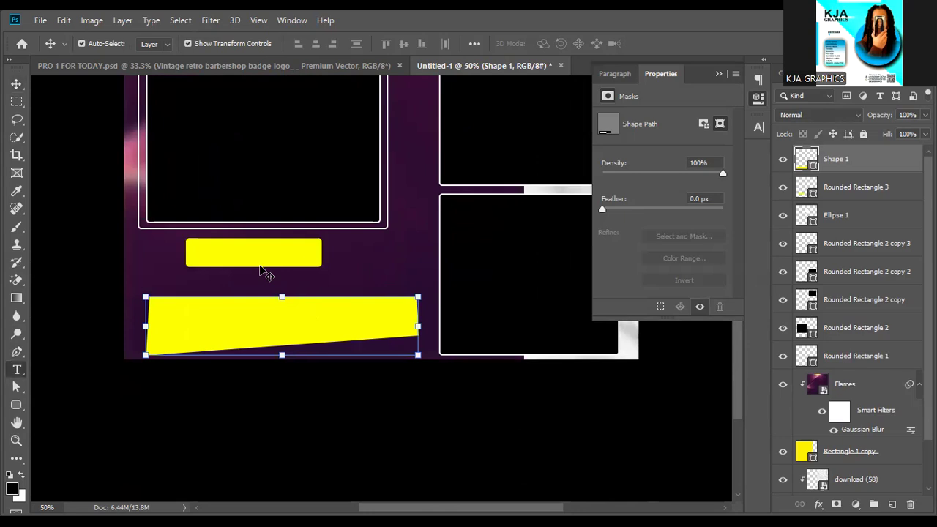
left_click(206, 252)
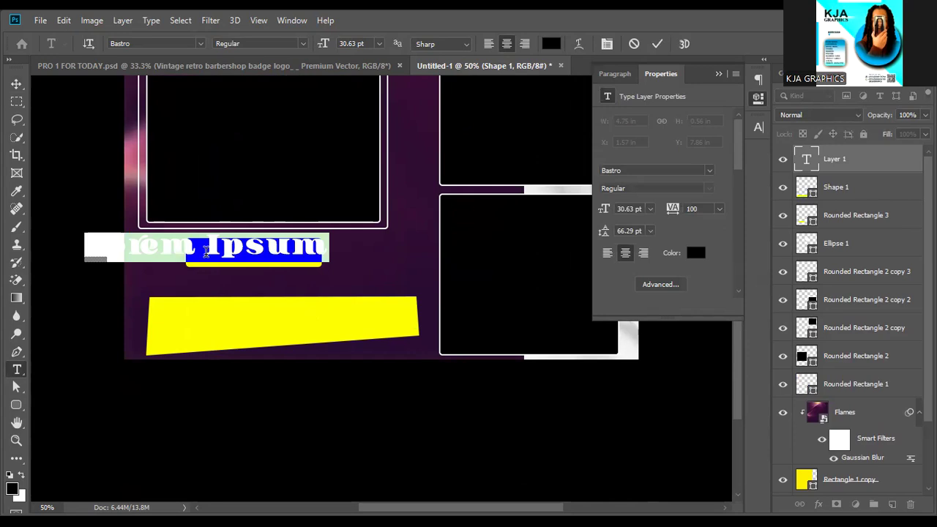
type("CON")
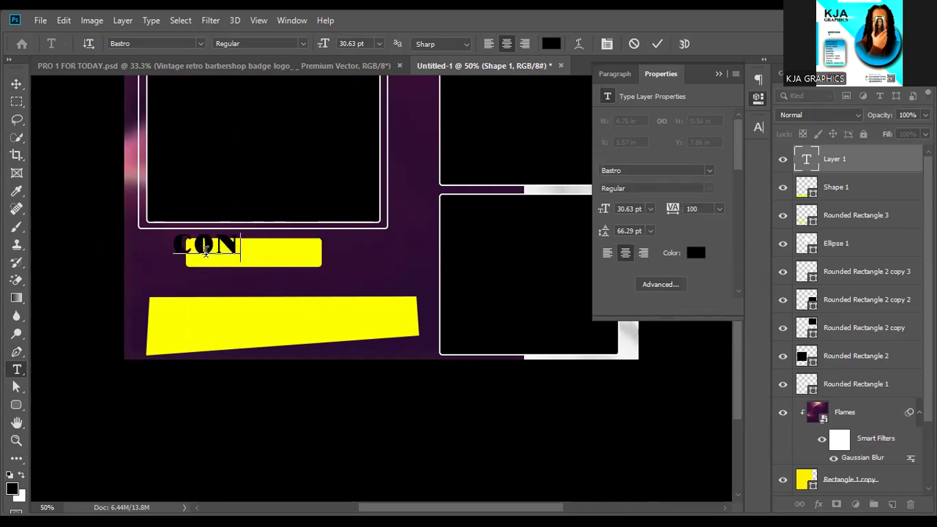
type("TACT")
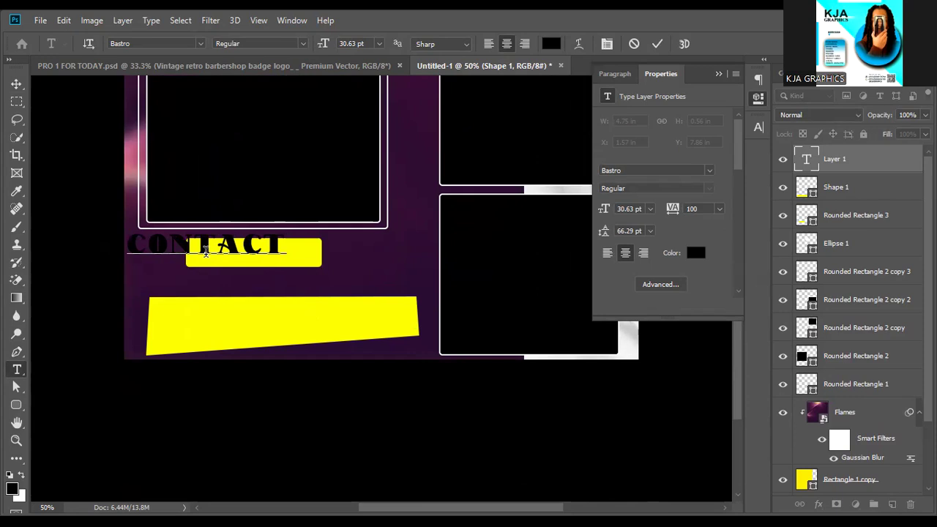
left_click(16, 85)
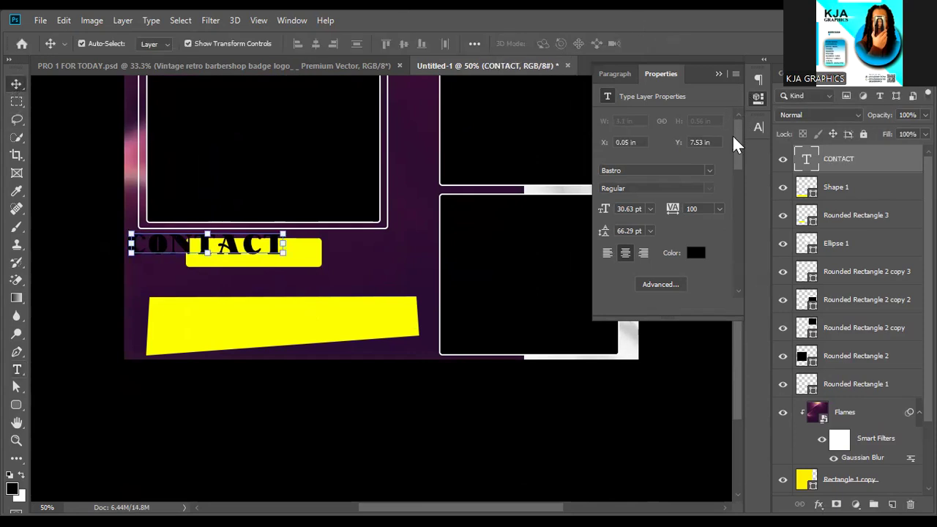
Set CONTACT to Montserrat SemiBold and move it onto the small yellow box.
left_click(708, 173)
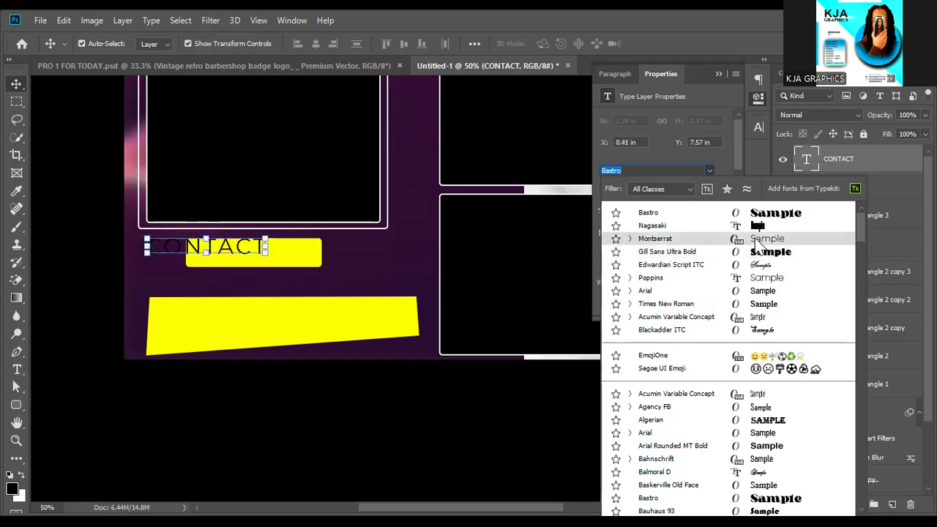
left_click(756, 239)
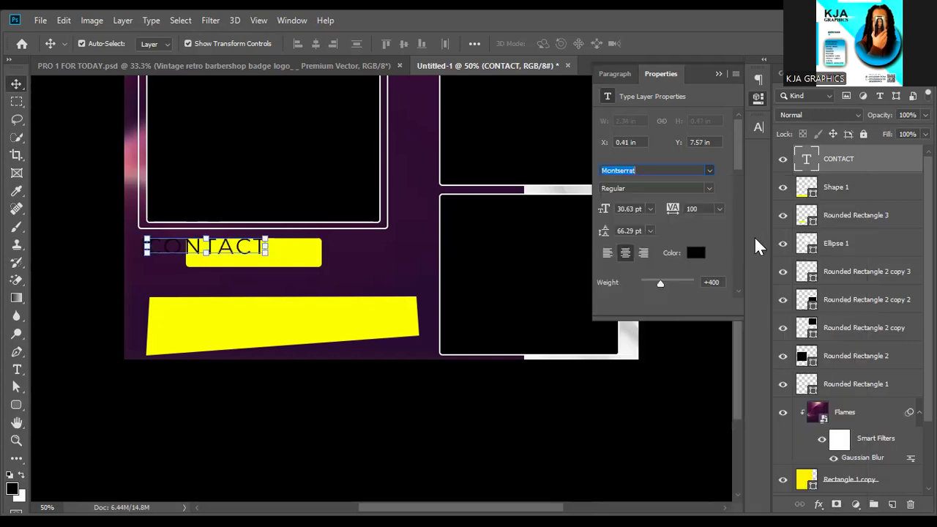
left_click(711, 188)
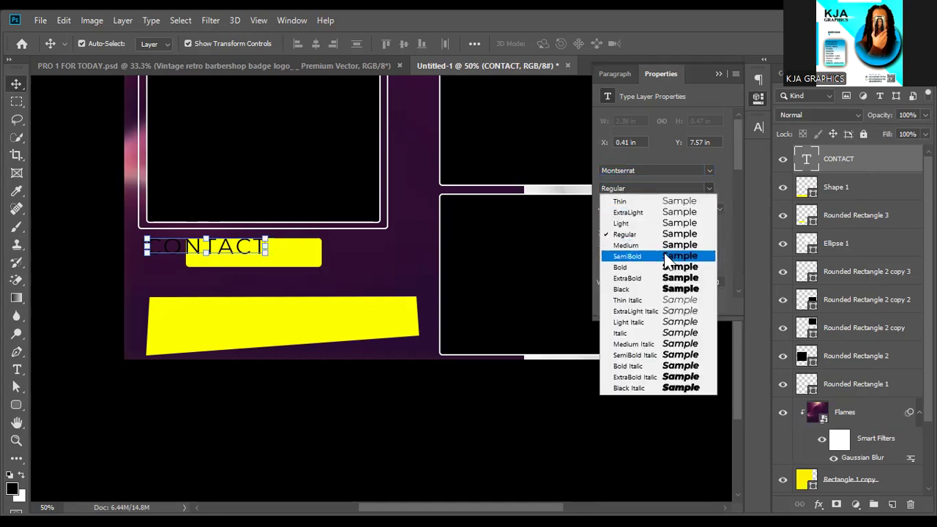
left_click(666, 256)
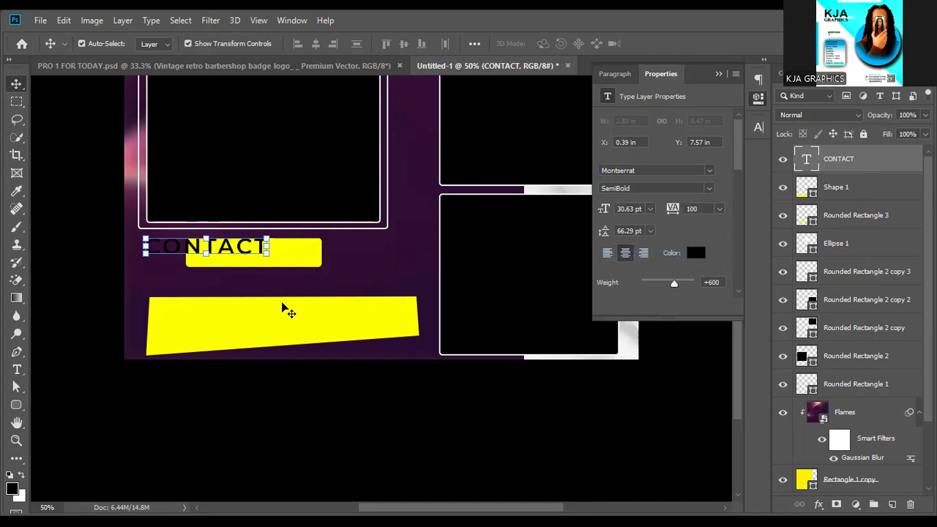
left_click_drag(247, 250, 289, 253)
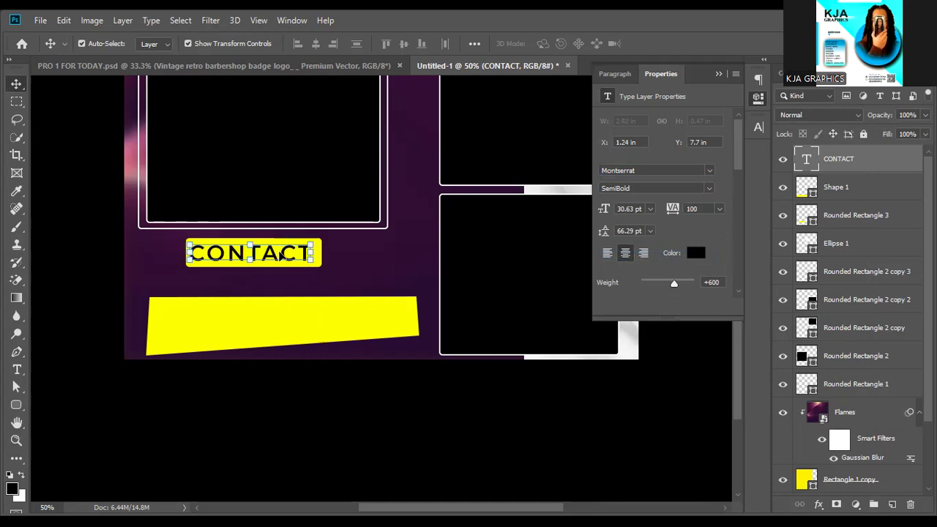
Duplicate the CONTACT text down onto the yellow banner and retype it as the location wording.
key("ctrl")
key("alt+Down")
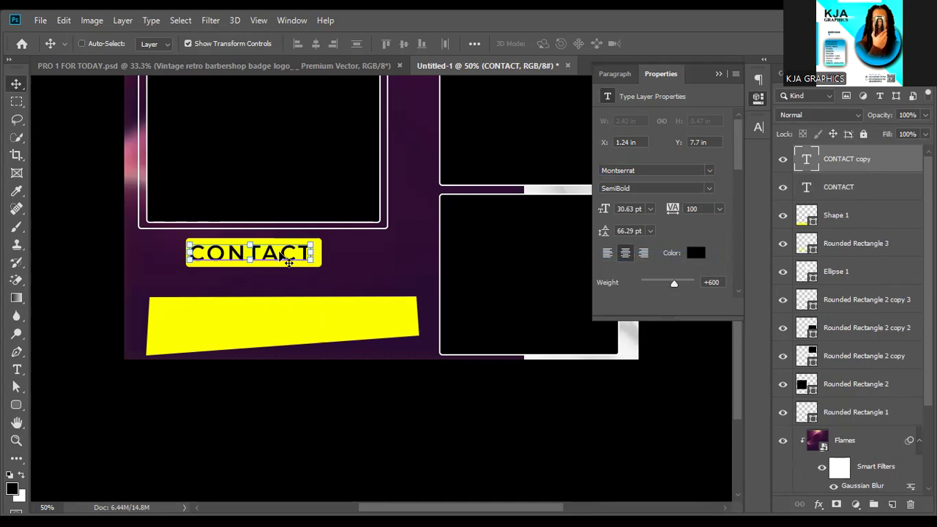
key("shift+Down")
key("shift+Down")
key("shift+Down")
key("shift+Down")
key("shift+Down")
key("shift+Down")
key("shift+Down")
key("shift+Down")
key("shift+Down")
key("shift+Down")
key("shift+Down")
key("shift+Down")
key("shift+Down")
key("shift+Down")
key("shift+Down")
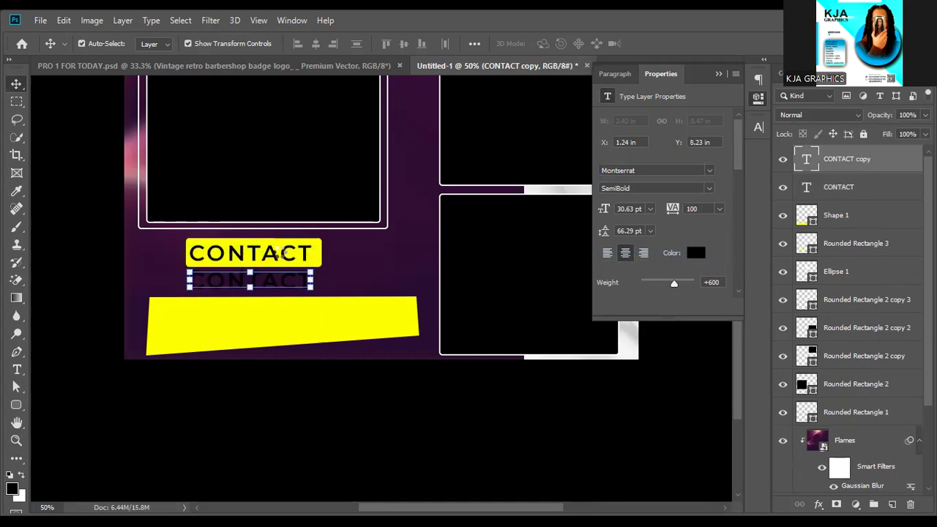
key("shift+Down")
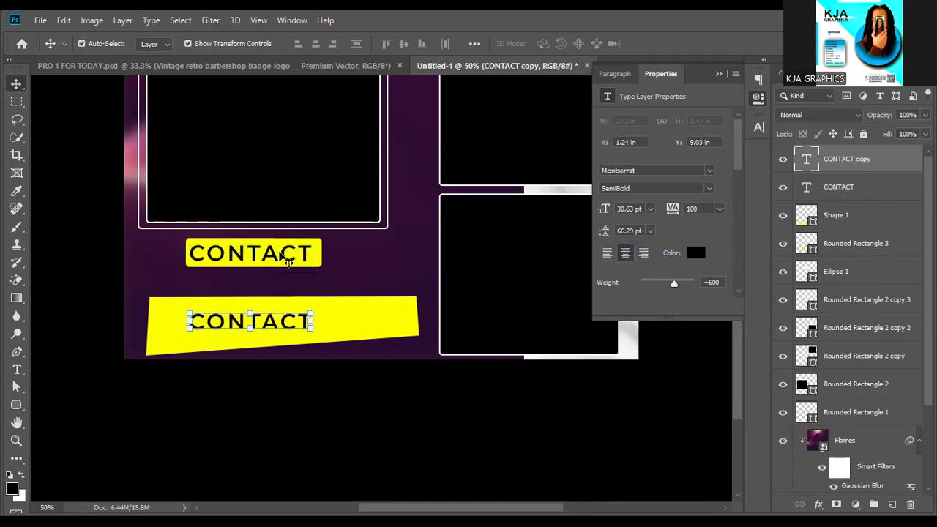
double_click(275, 326)
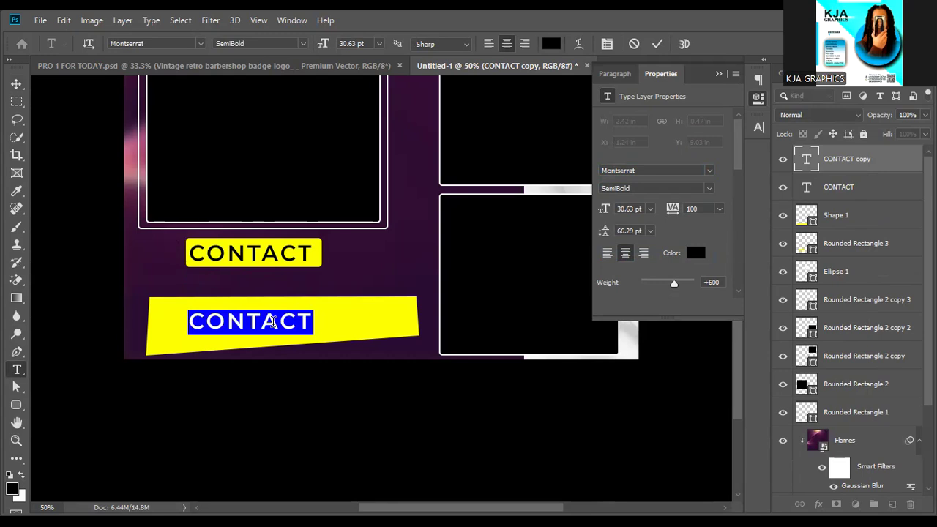
type("BEH")
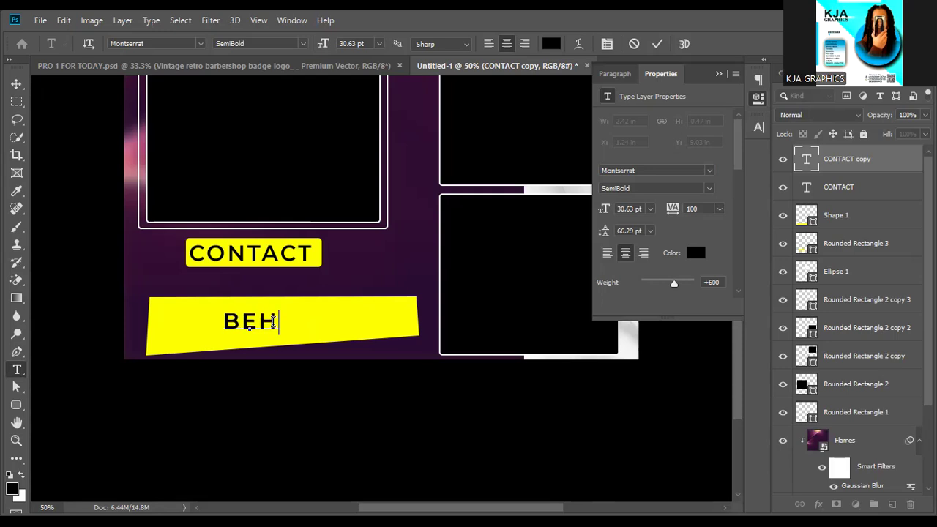
type("IN")
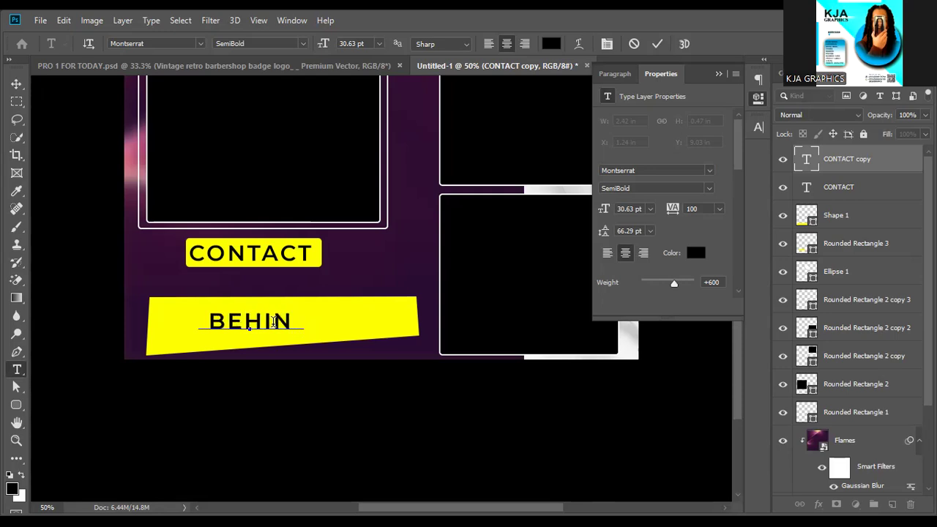
type("D")
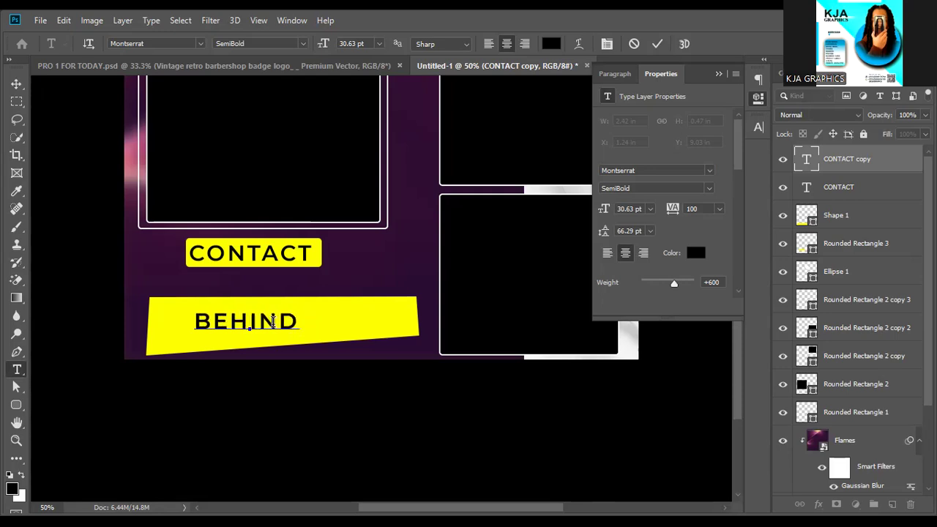
type(" MARKE")
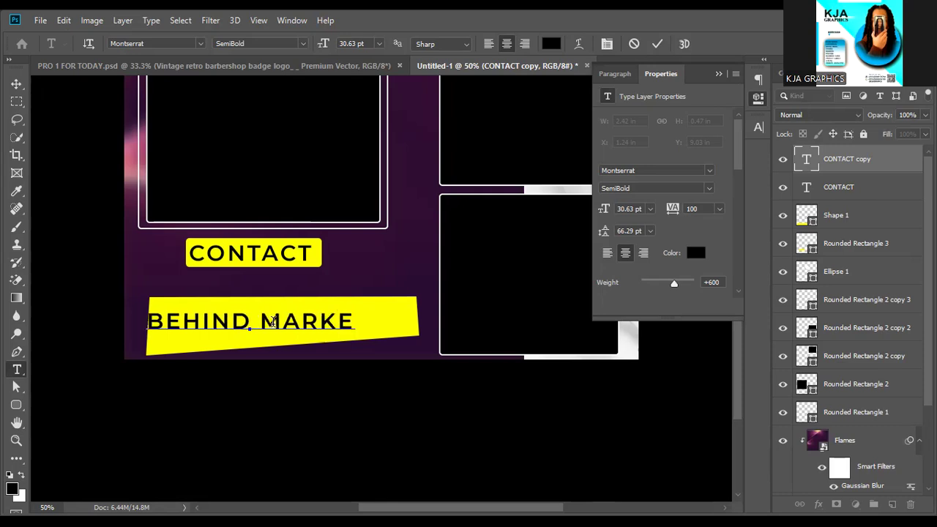
type("T")
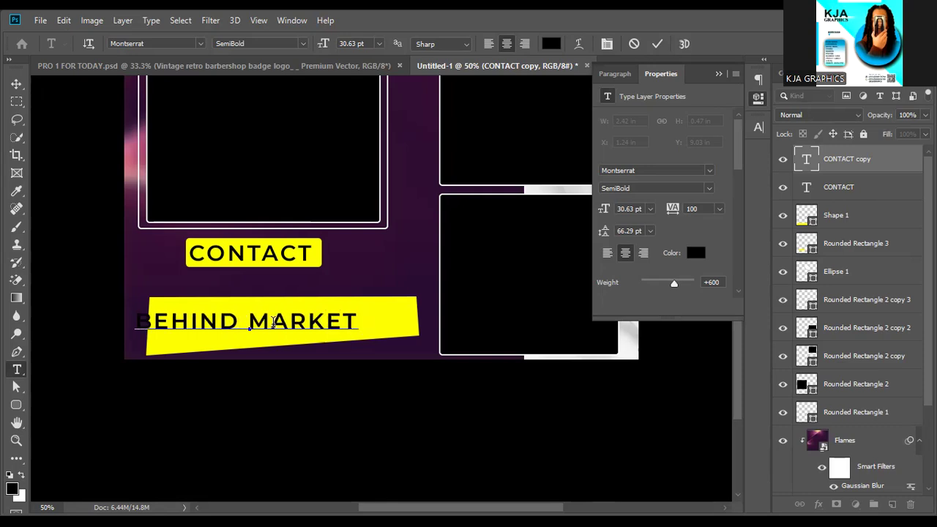
type(" P")
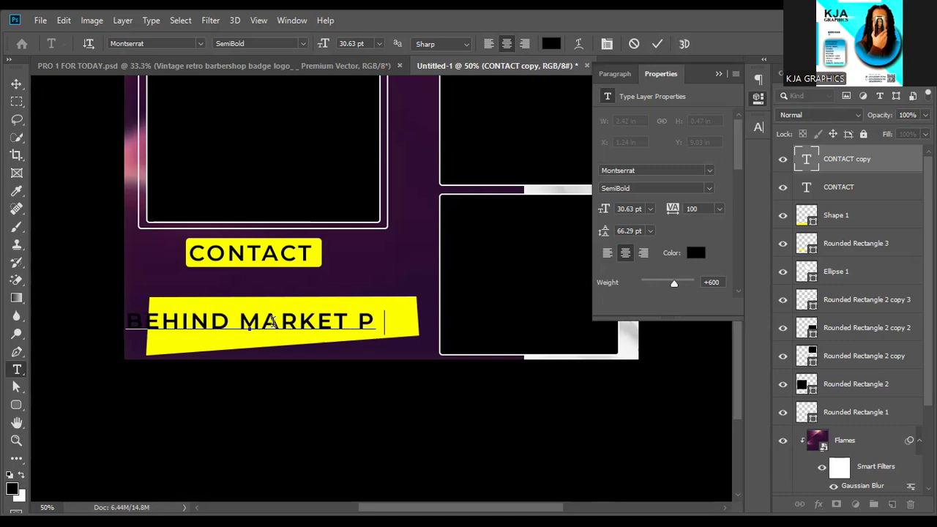
type("RICE")
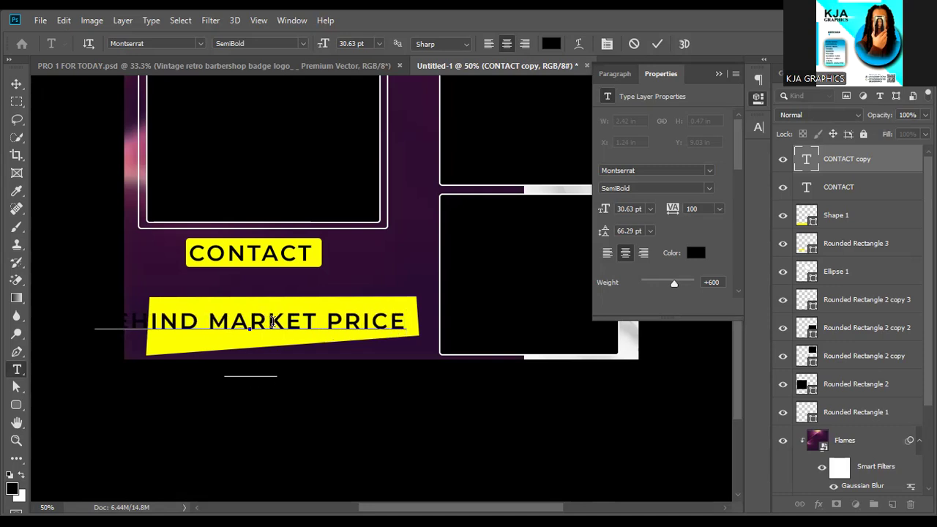
type("EETUS TODAY")
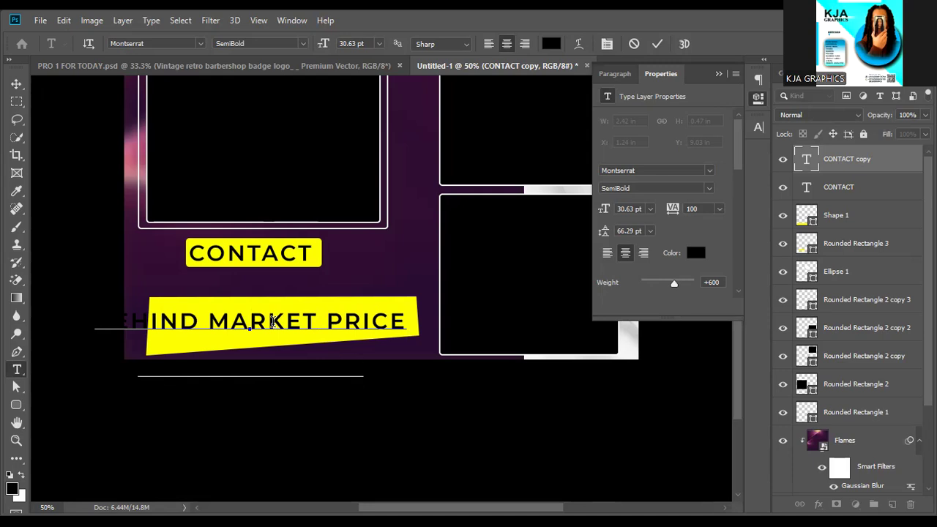
Commit the location text, scale it to about 54% and fit it inside the banner.
left_click(16, 83)
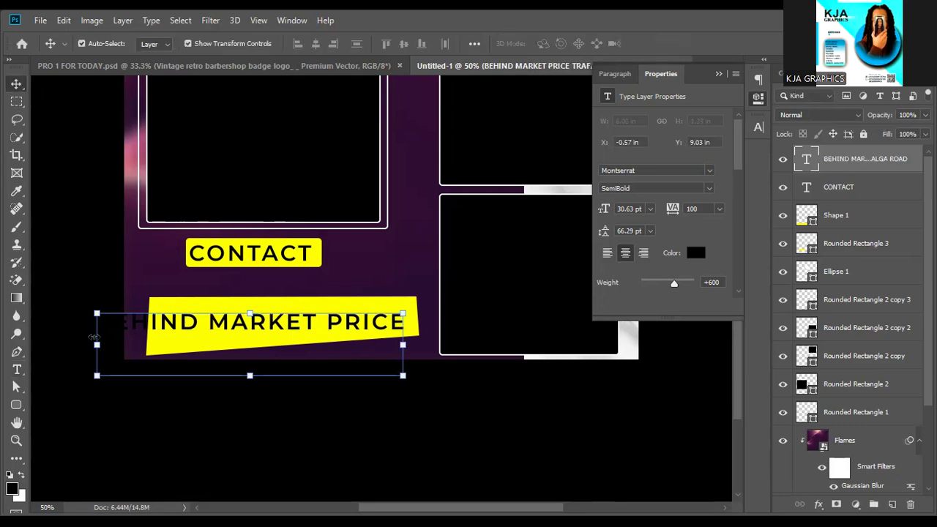
left_click_drag(97, 345, 238, 345)
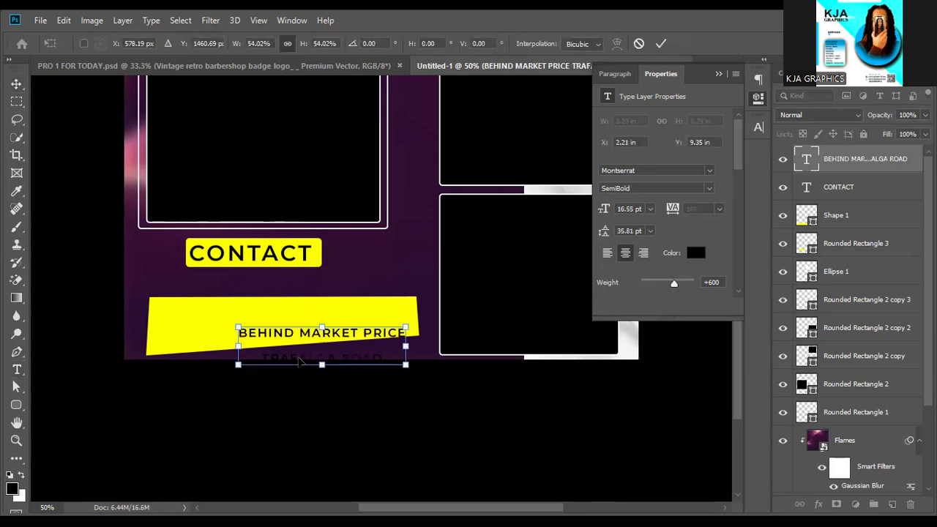
mouse_move(300, 338)
left_mouse_down()
mouse_move(297, 319)
mouse_move(299, 331)
mouse_move(287, 334)
left_mouse_up()
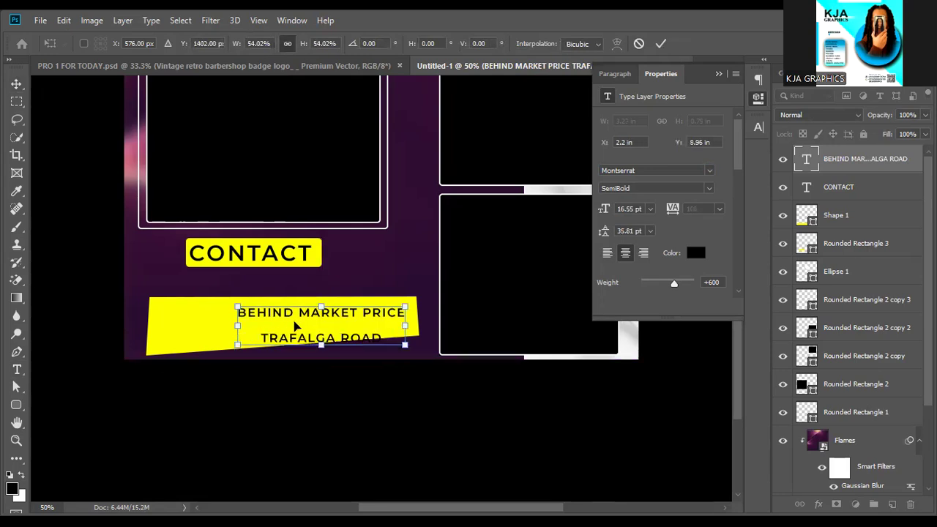
left_click(663, 43)
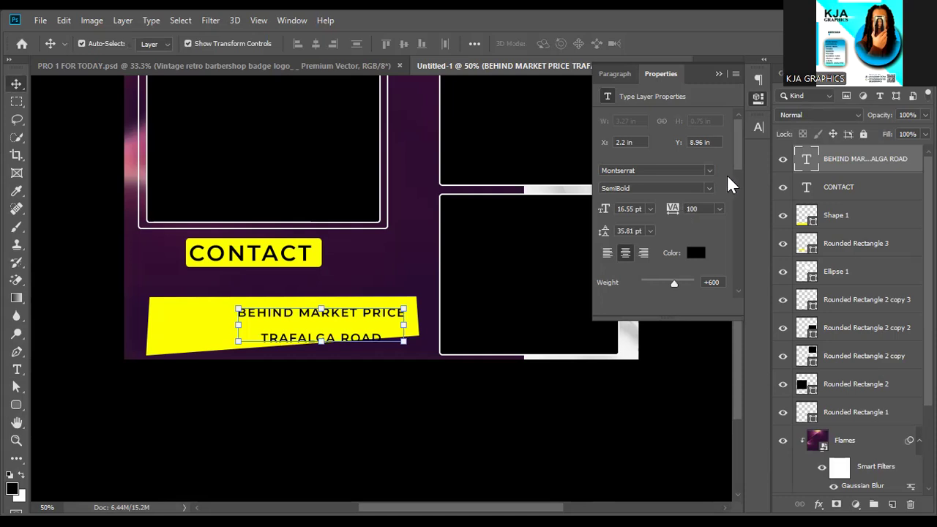
left_click(758, 128)
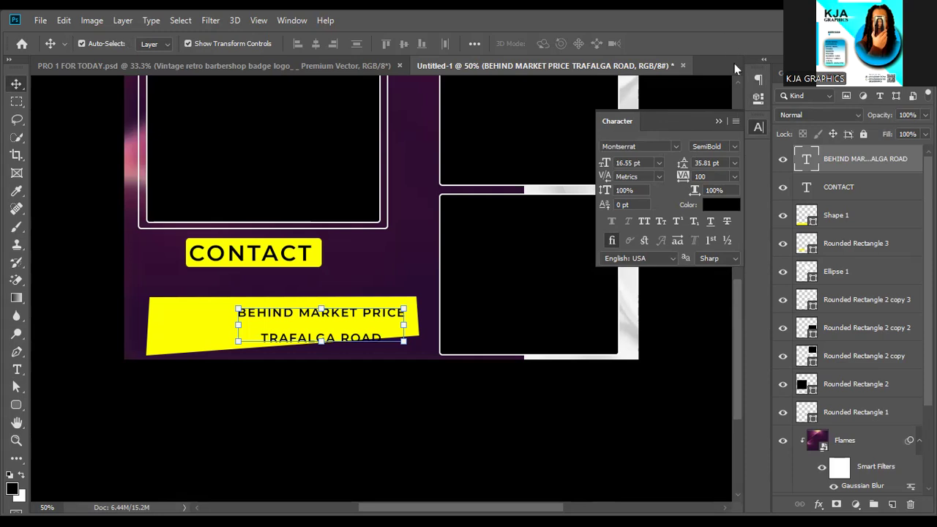
Tighten the location text's line spacing and make it Bold in the Character settings.
left_click(288, 22)
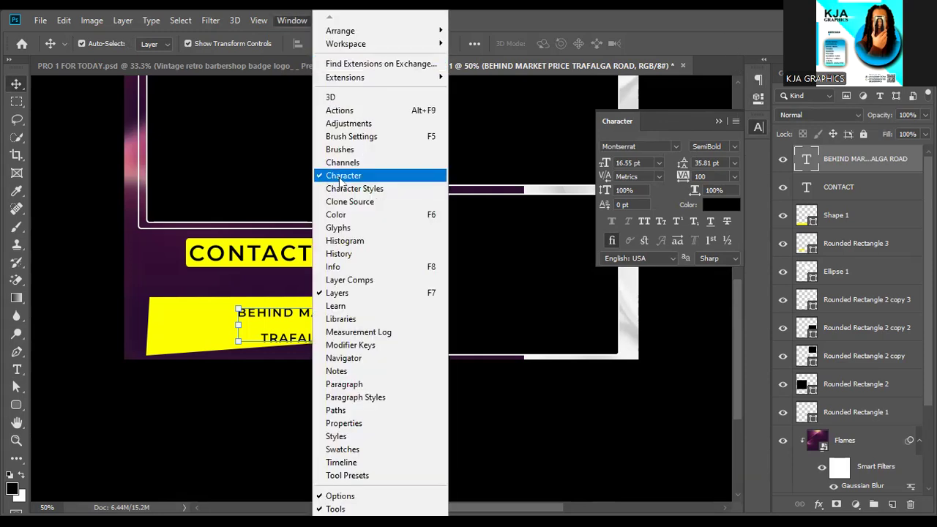
left_click(719, 121)
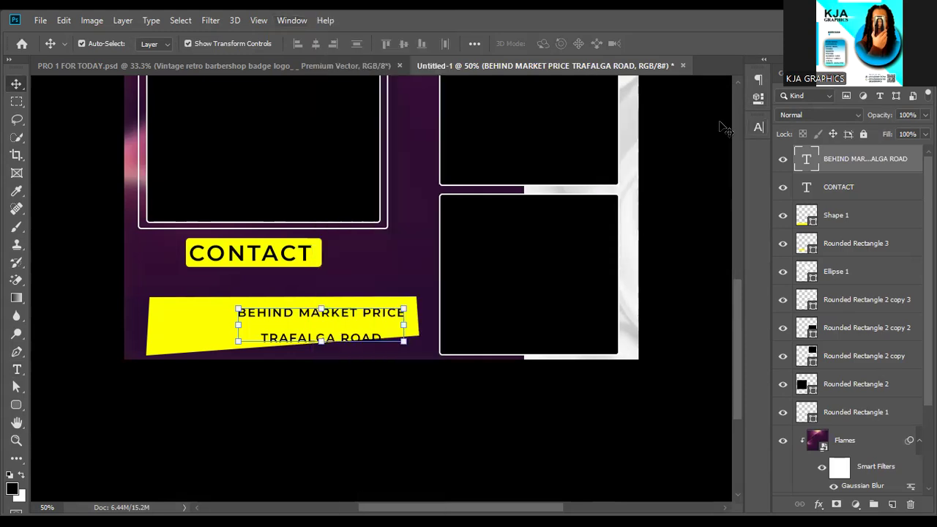
left_click(758, 125)
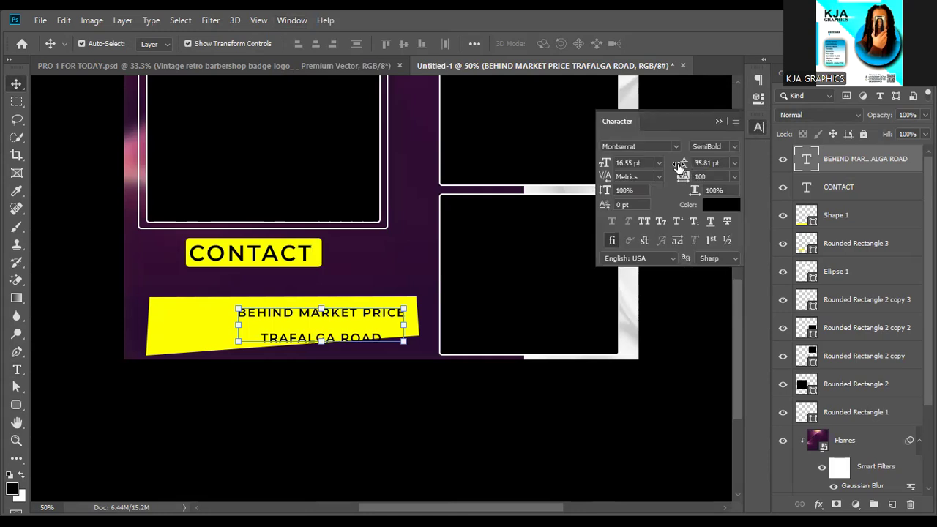
left_click_drag(678, 165, 668, 166)
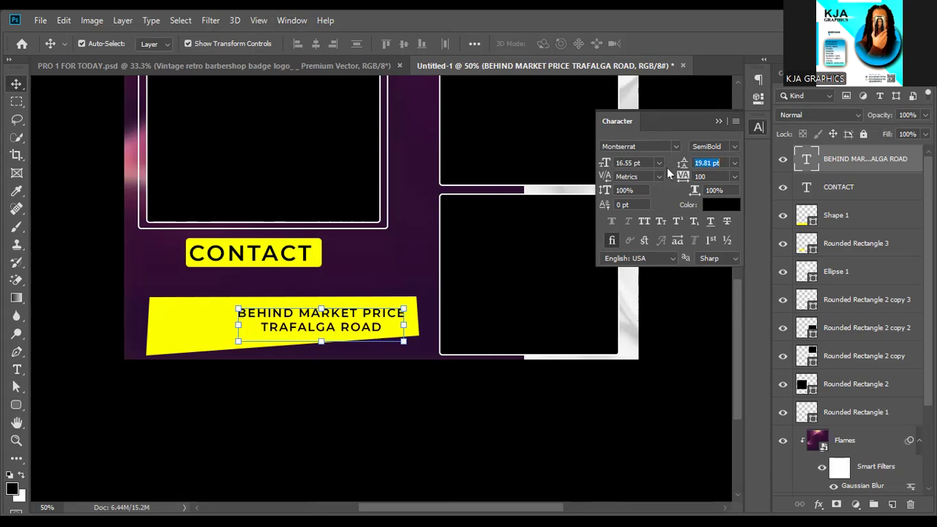
left_click(732, 146)
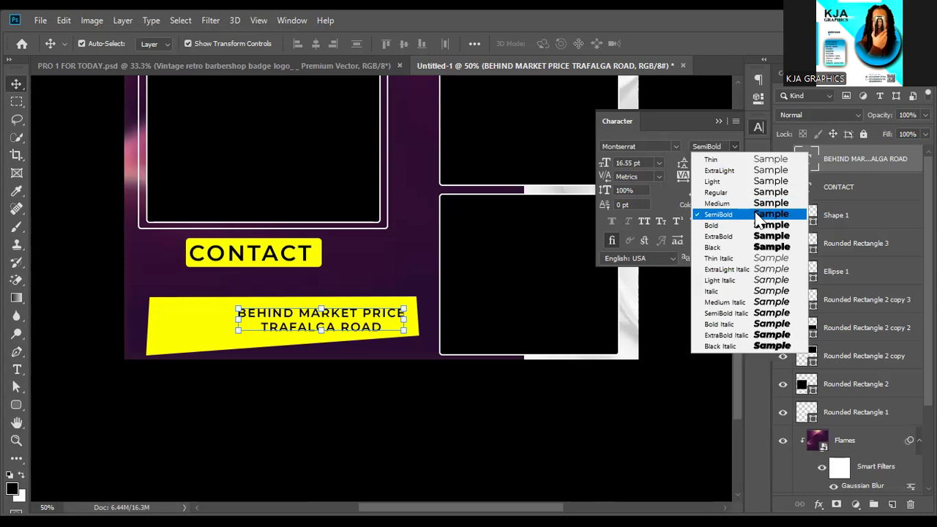
left_click(754, 226)
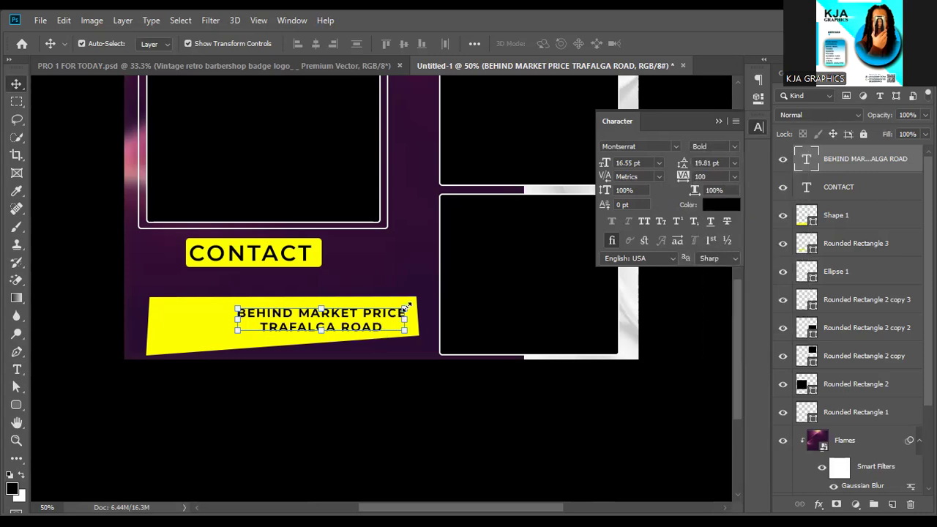
Enlarge the address text to 20.5 pt and tilt it about −1.92° along the banner.
left_click_drag(407, 307, 416, 299)
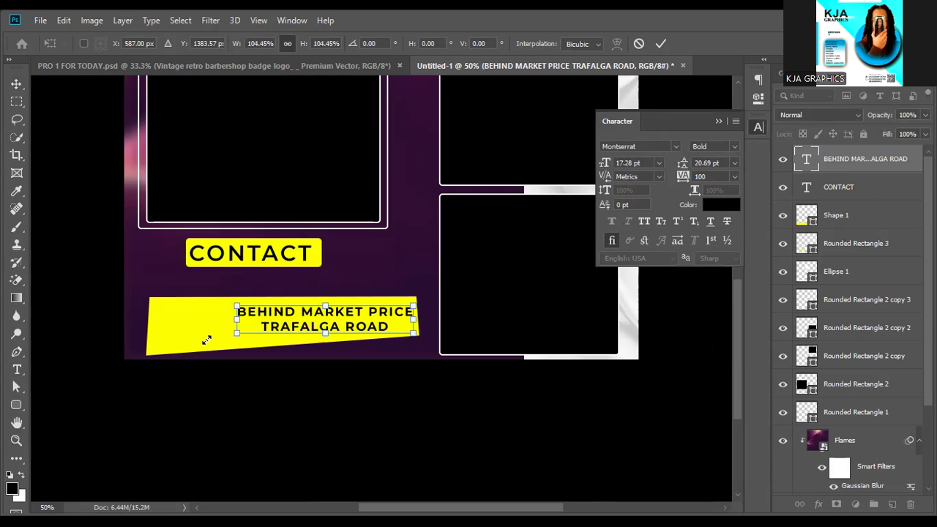
left_click_drag(206, 340, 175, 345)
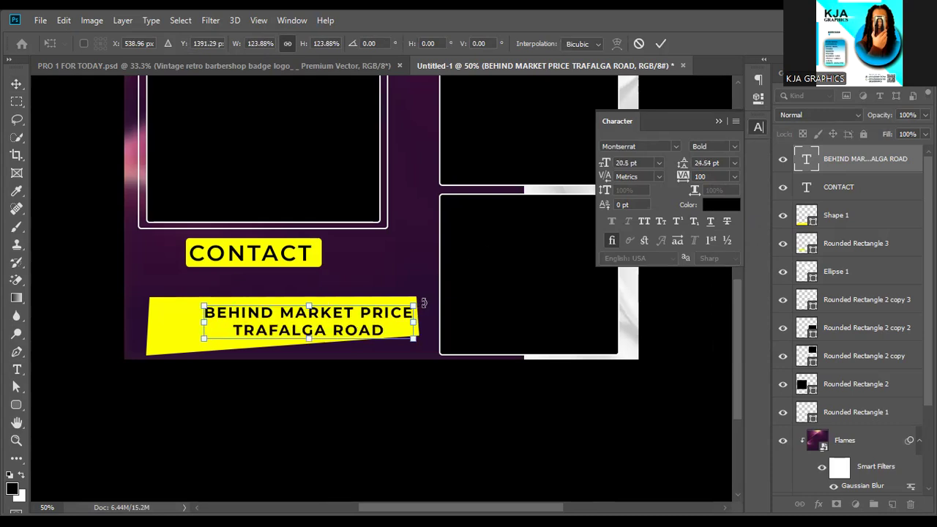
left_click_drag(423, 299, 423, 294)
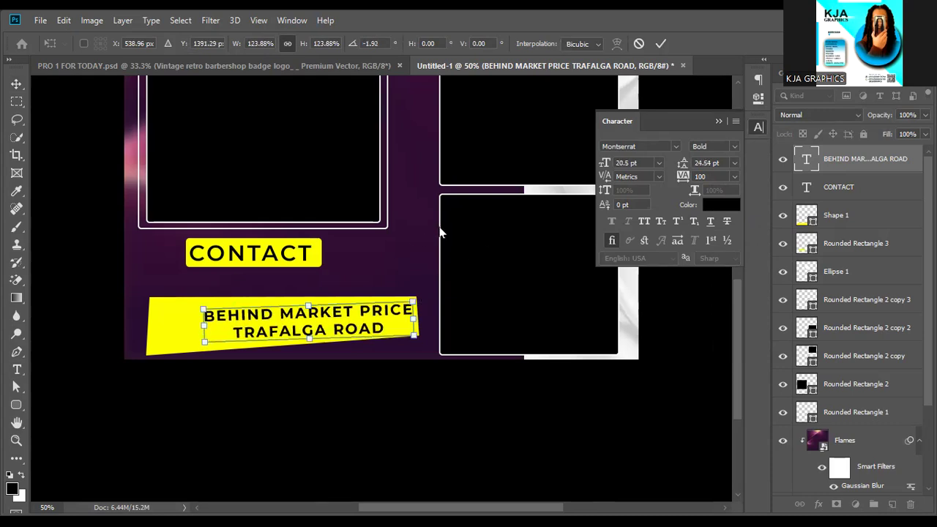
key("Return")
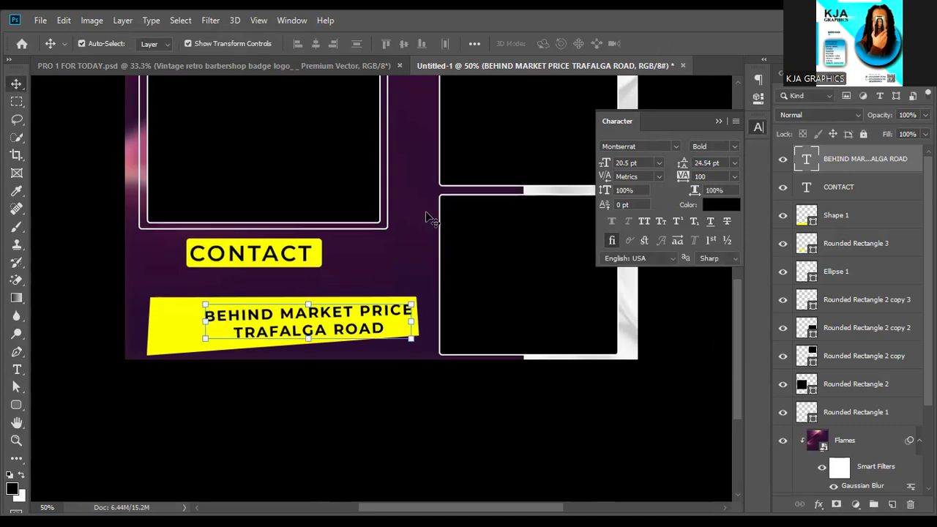
key("ctrl+minus")
Duplicate the CONTACT text upward and retype the copy as 'KJA JOE'.
left_click(618, 286)
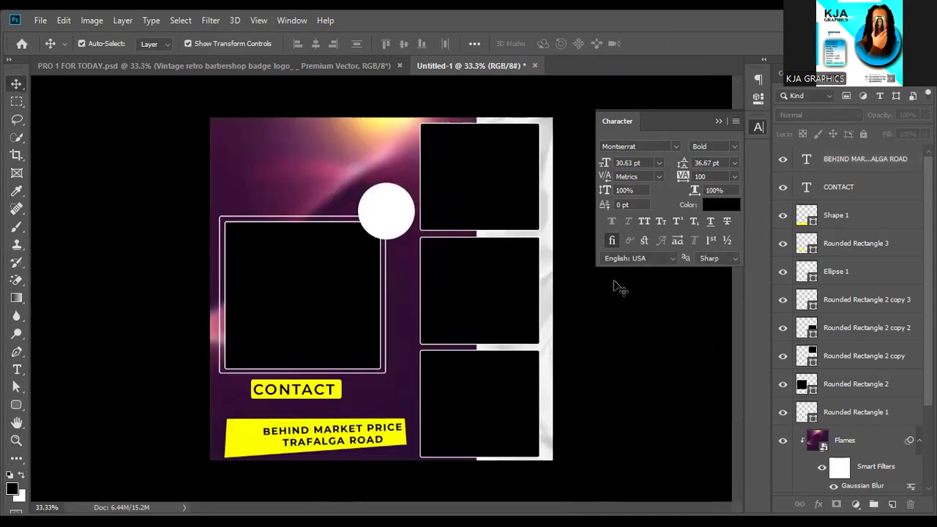
left_click(718, 117)
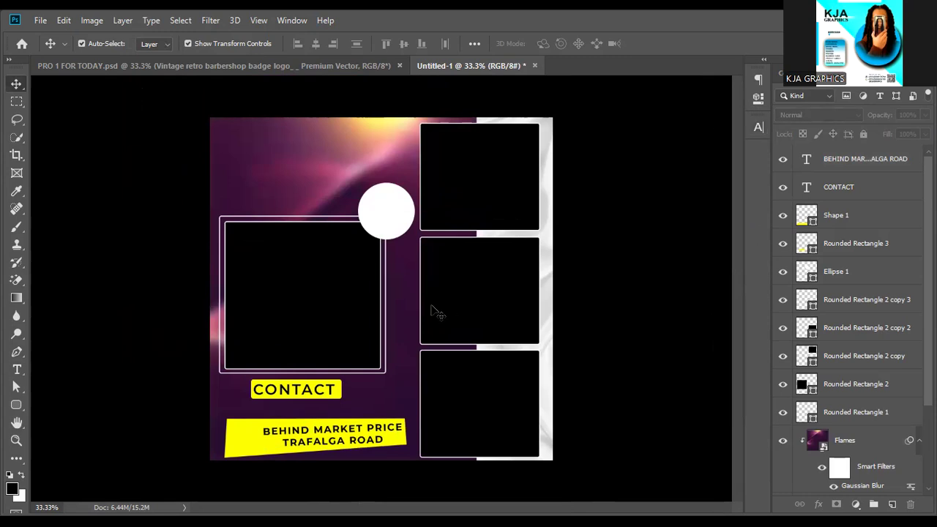
left_click(324, 392)
key("ctrl")
left_click_drag(326, 393, 316, 386)
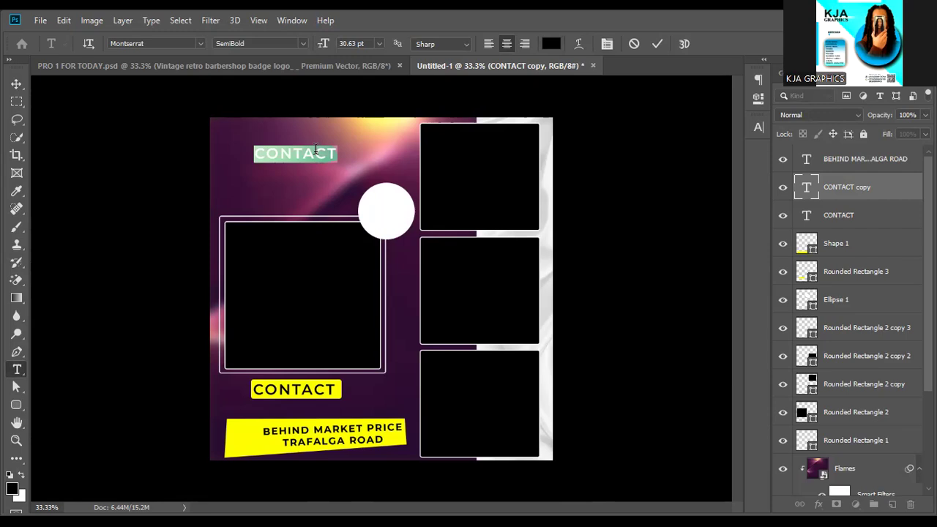
type("KJA JOE")
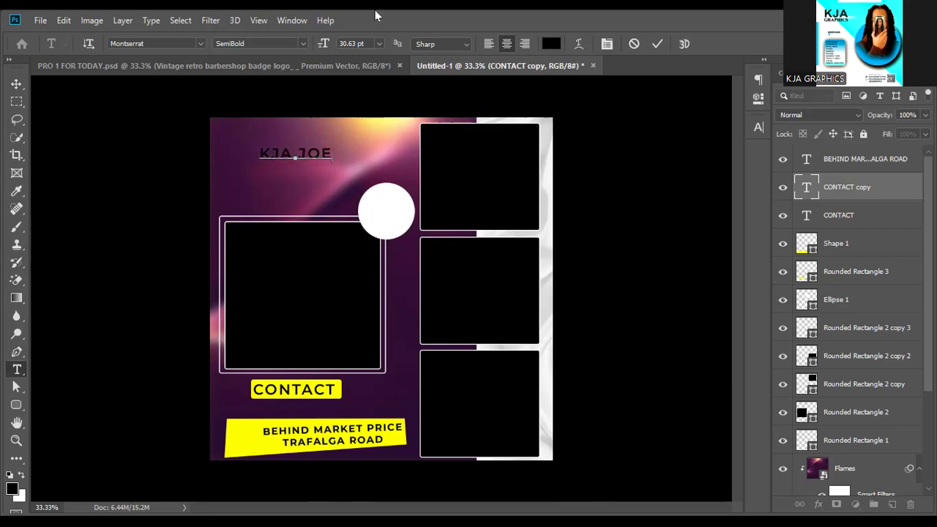
left_click(657, 44)
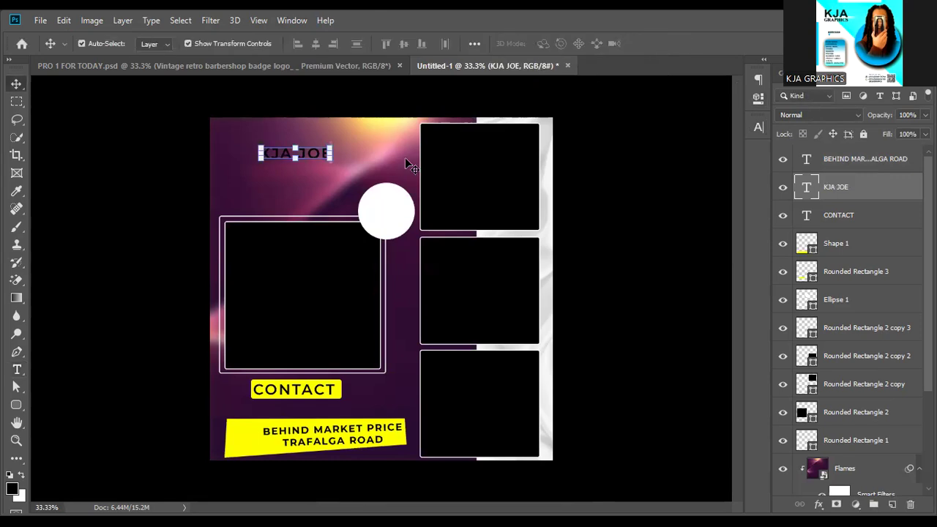
Scale the KJA JOE headline up and position it across the top of the flyer.
left_click_drag(327, 153, 407, 153)
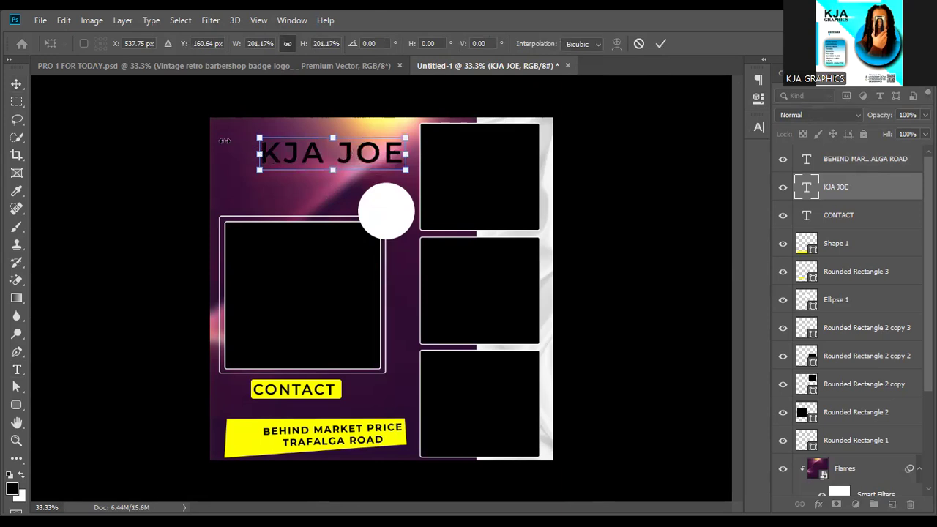
left_click_drag(259, 154, 224, 154)
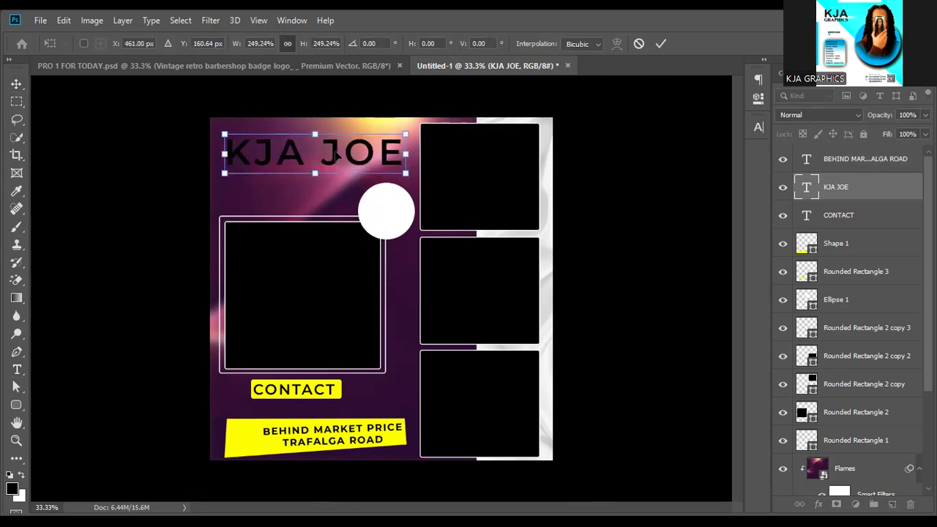
left_click_drag(337, 154, 332, 156)
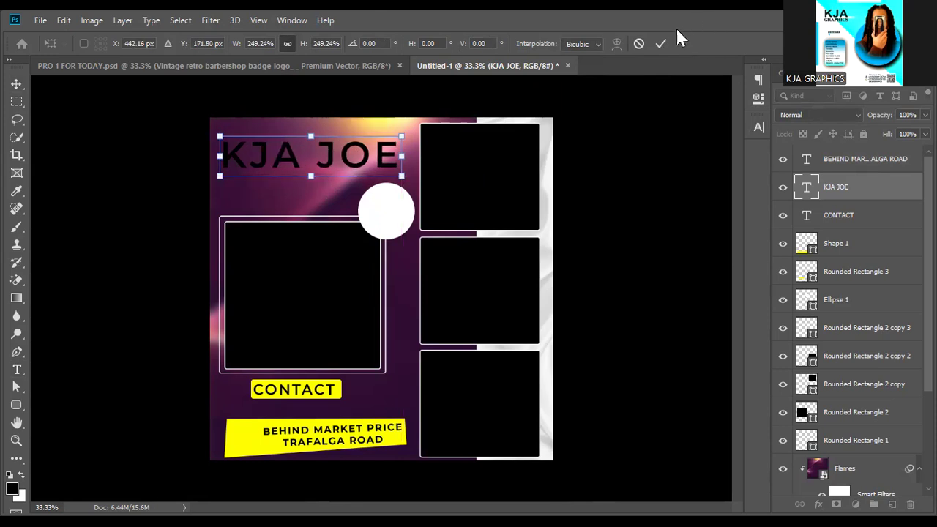
left_click(660, 43)
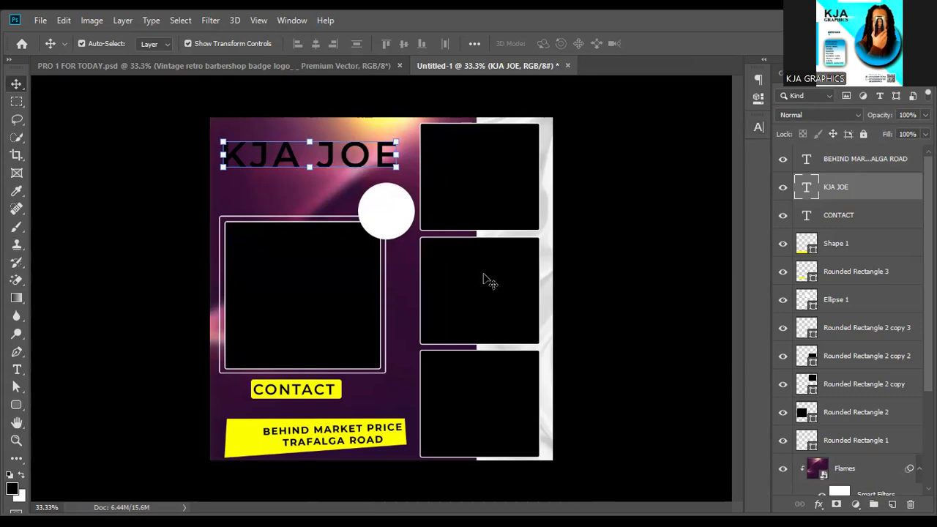
Set the KJA JOE headline to Montserrat Black weight in white.
left_click(759, 126)
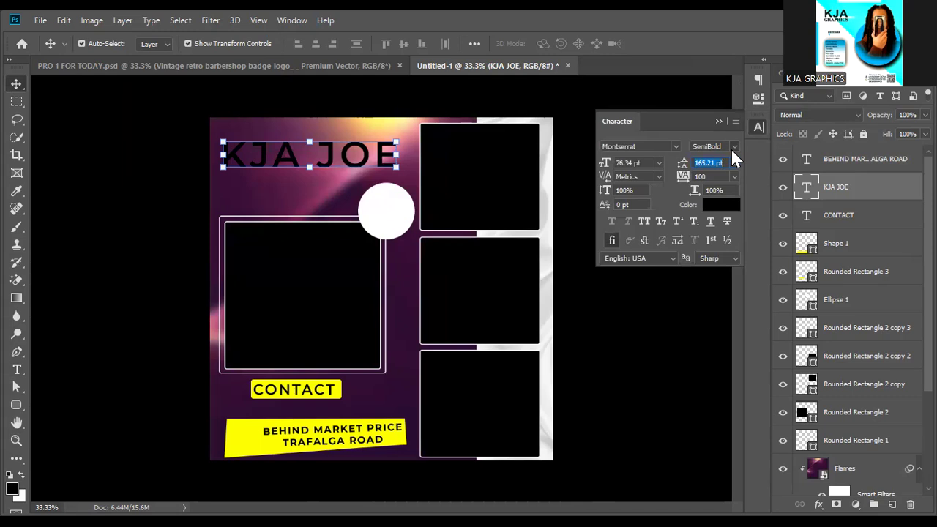
left_click(732, 148)
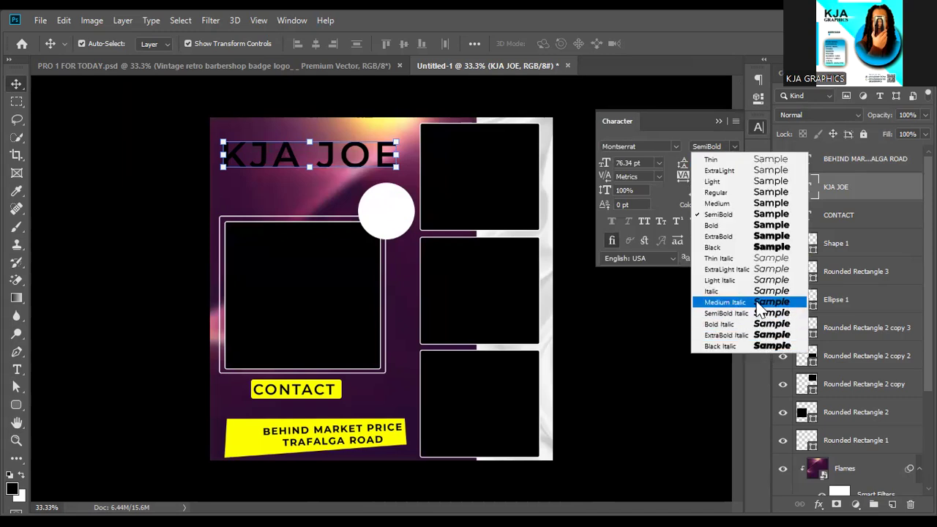
left_click(751, 247)
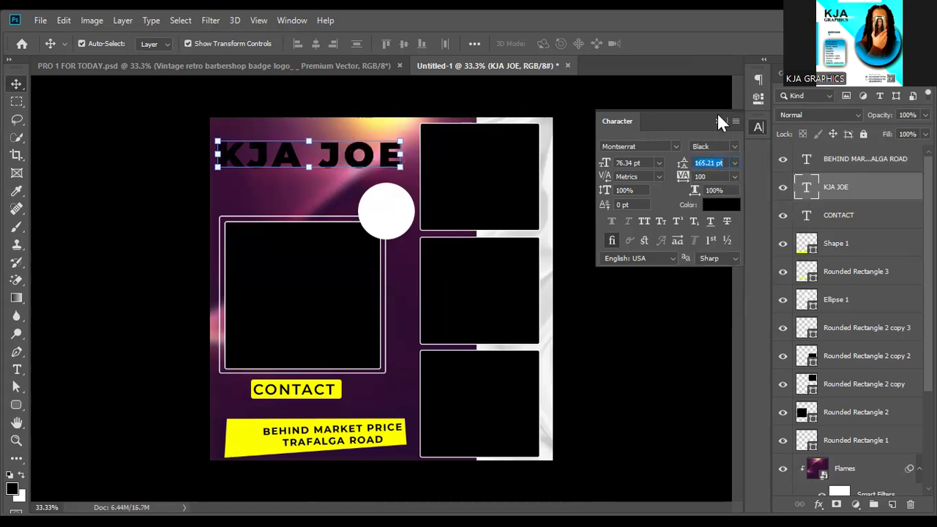
left_click(719, 204)
left_click_drag(674, 196, 549, 101)
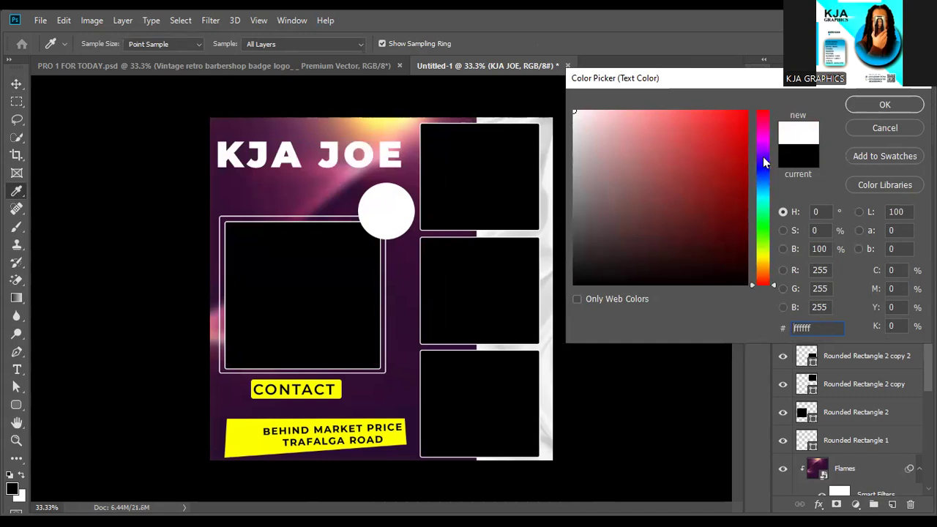
left_click(891, 104)
left_click(885, 104)
Add a 5 px black Stroke layer effect to the headline.
key("v")
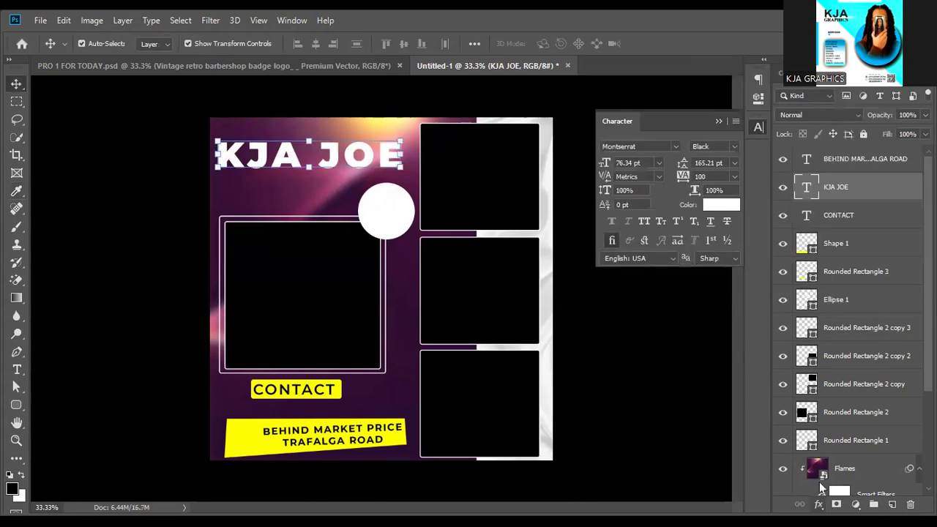
left_click(819, 504)
left_click(857, 402)
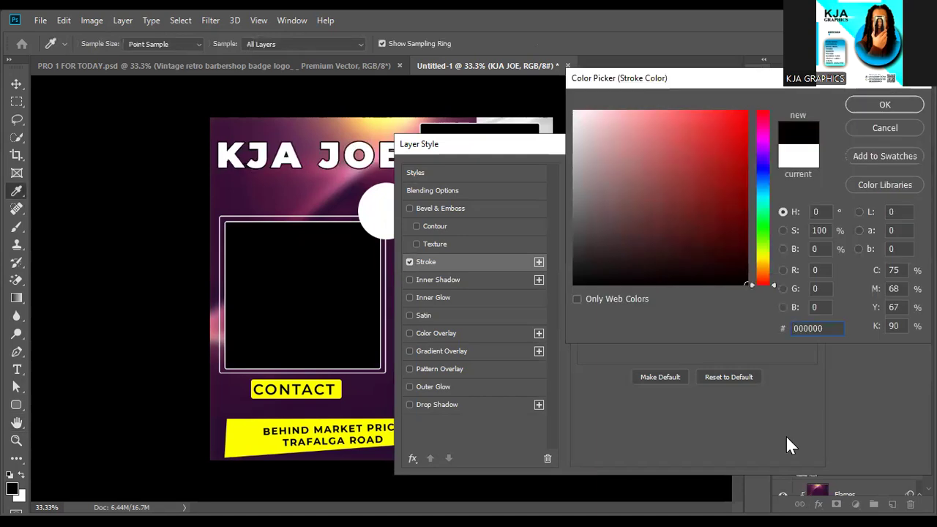
left_click(879, 106)
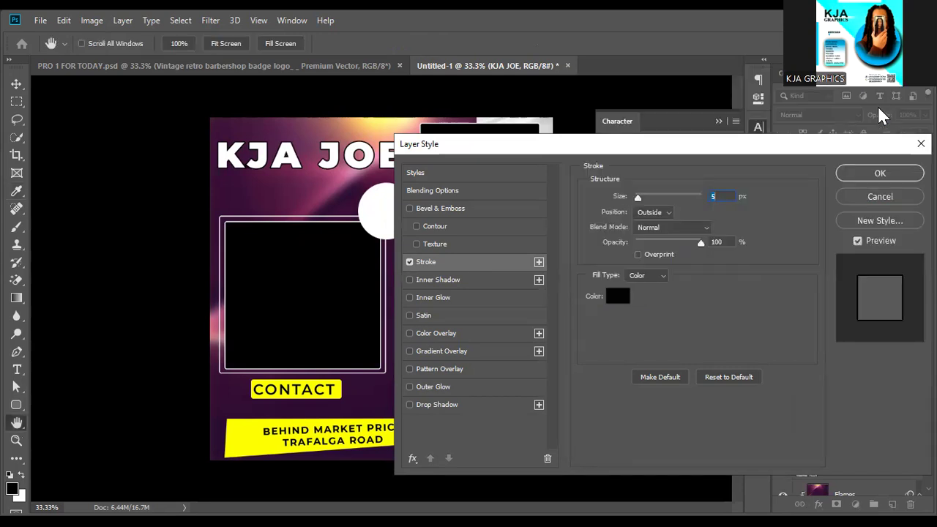
left_click(870, 176)
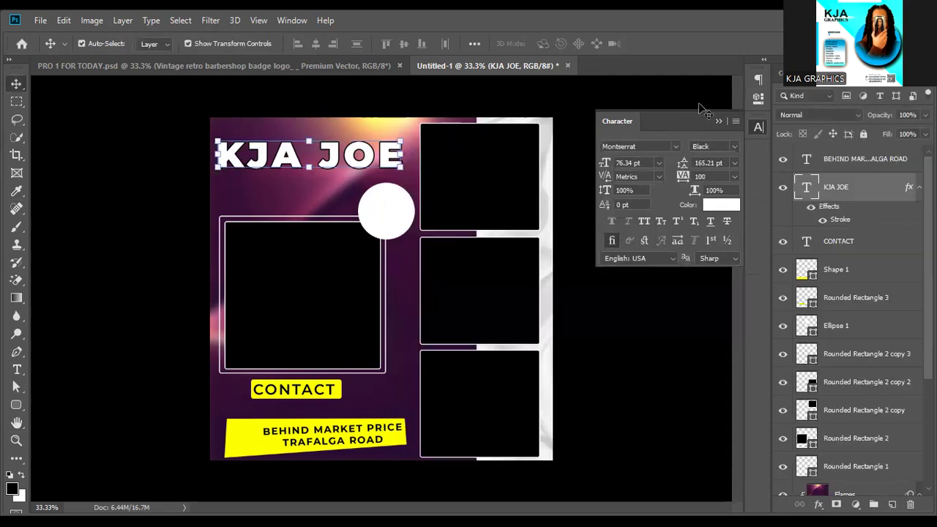
Duplicate the CONTACT layer with Ctrl+J and retype the copy under the headline as 'stylish'.
left_click(717, 120)
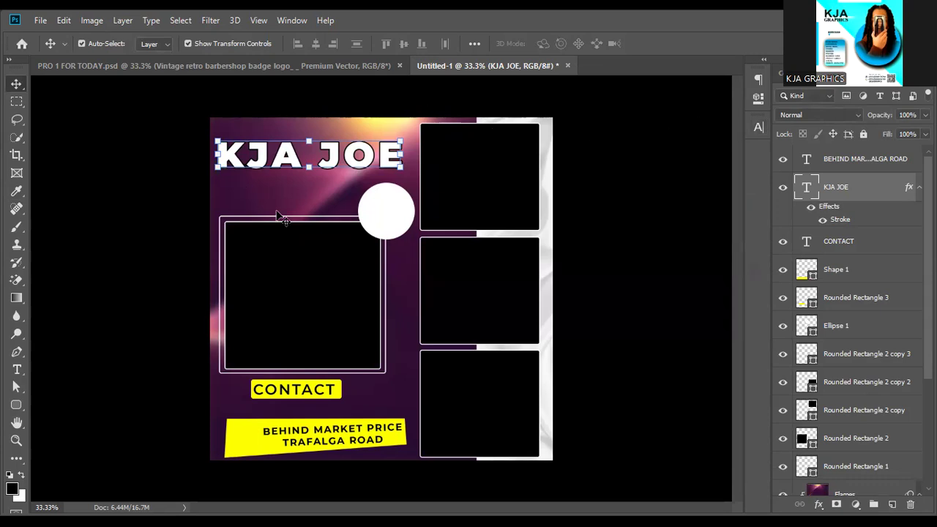
left_click(308, 394)
key("ctrl+j")
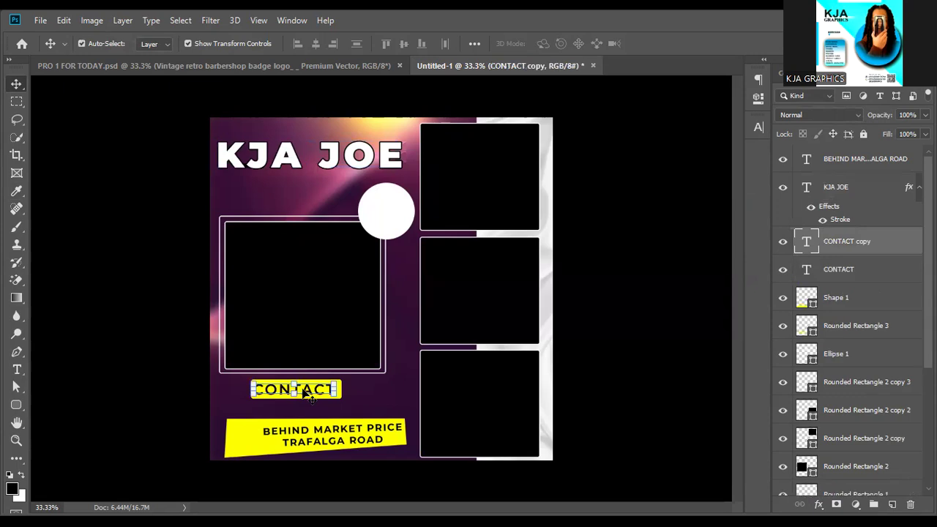
double_click(308, 189)
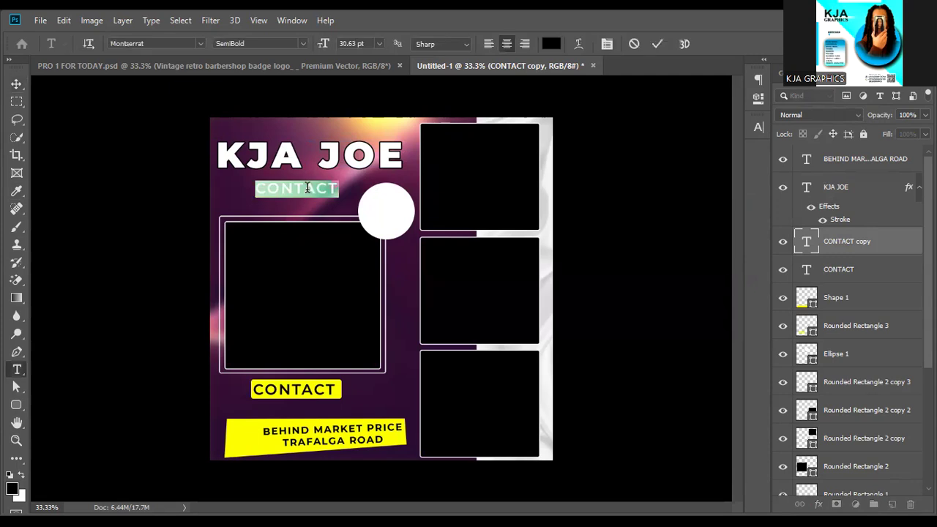
type("ssy")
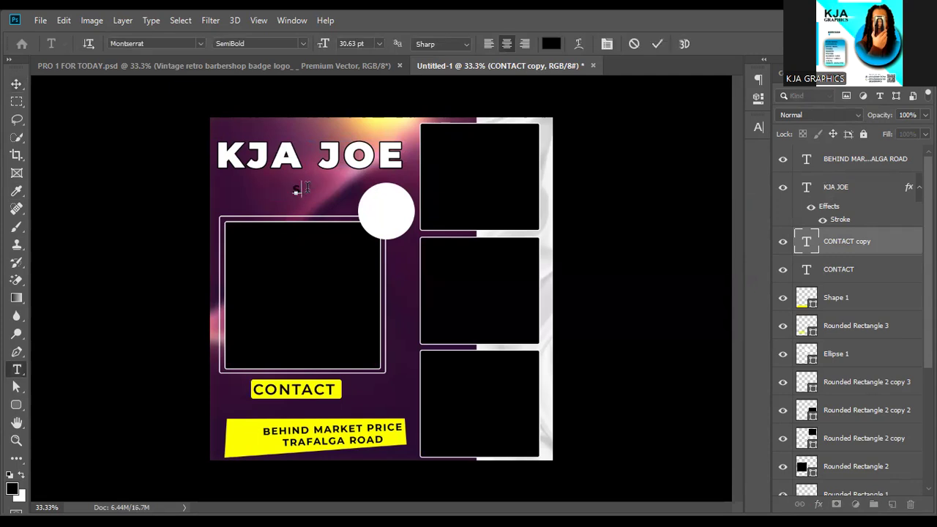
type("lish")
left_click(658, 43)
key("v")
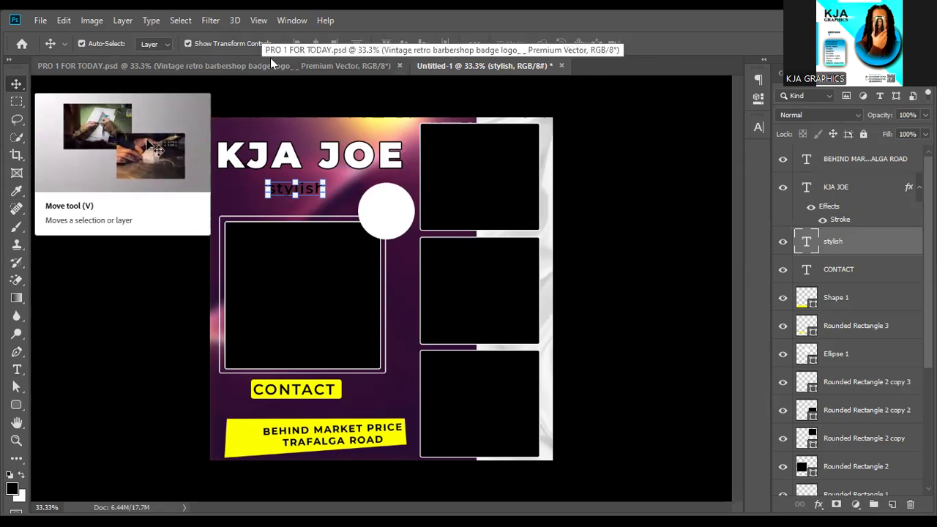
Set the 'stylish' text to Edwardian Script ITC and enlarge it to about 75 pt.
left_click(759, 127)
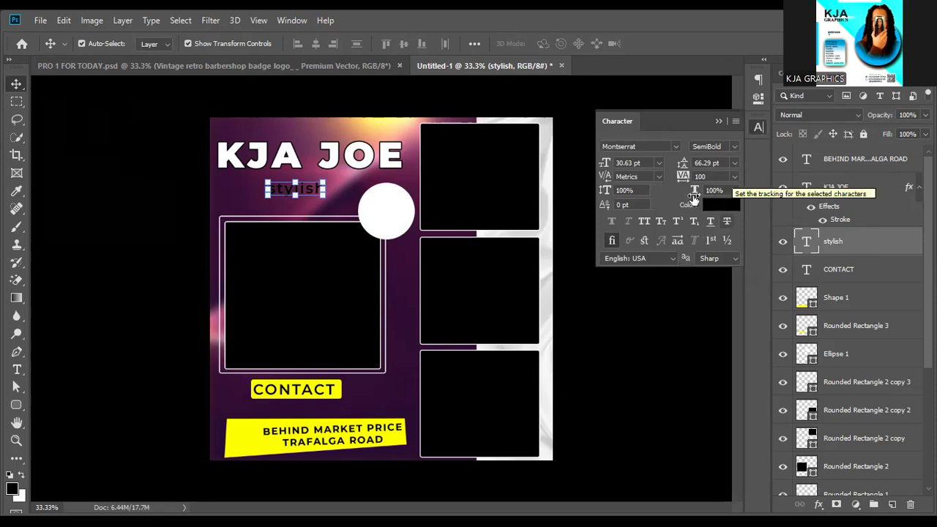
left_click(733, 147)
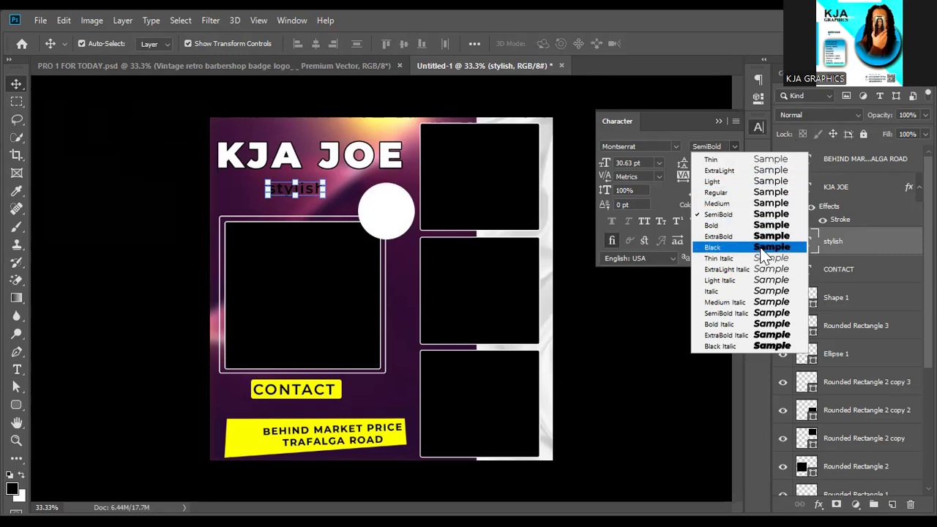
left_click(673, 142)
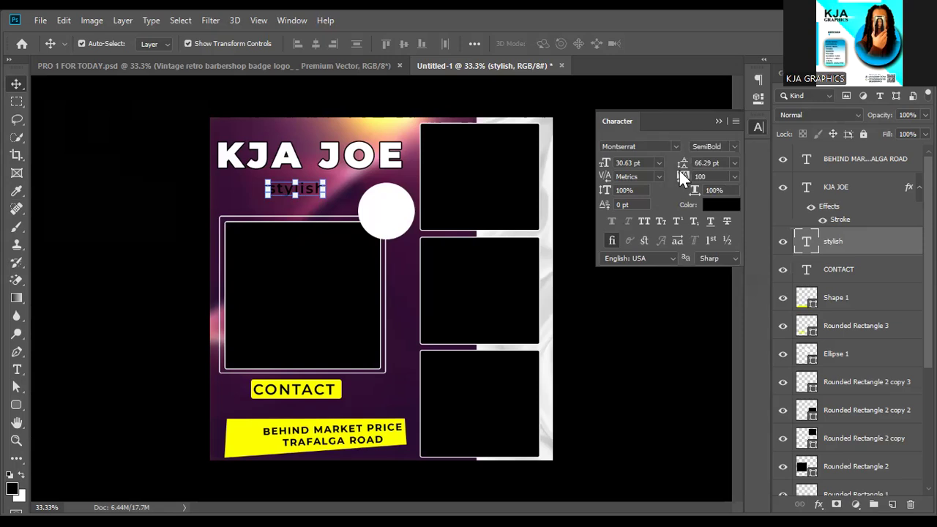
left_click(676, 147)
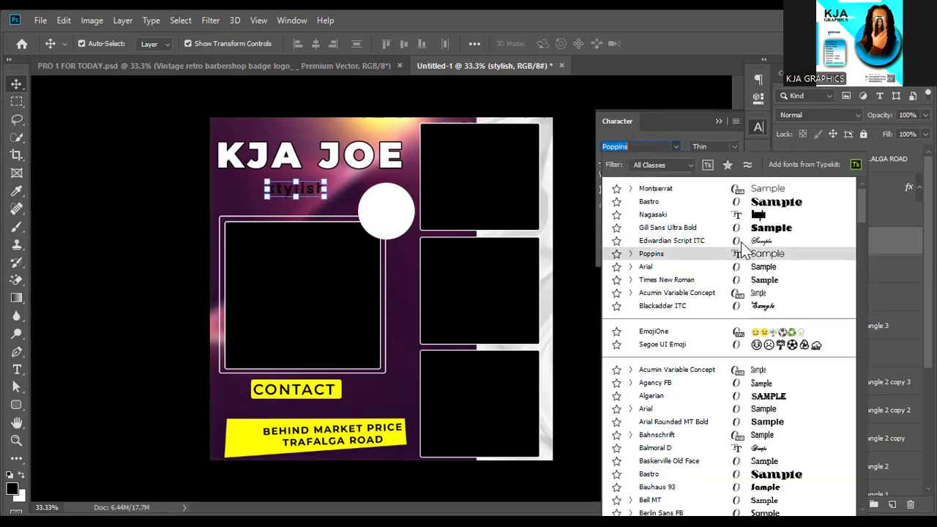
left_click(741, 240)
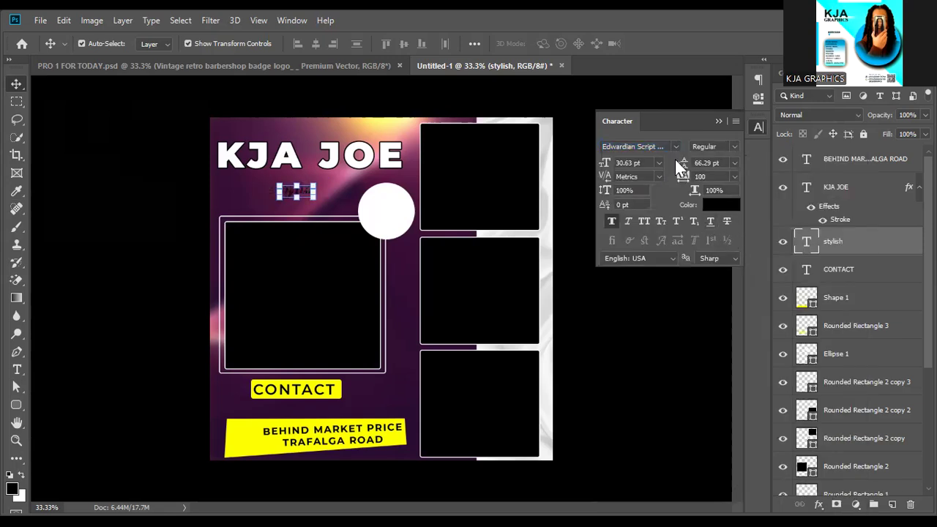
left_click_drag(313, 192, 278, 181)
left_click(659, 42)
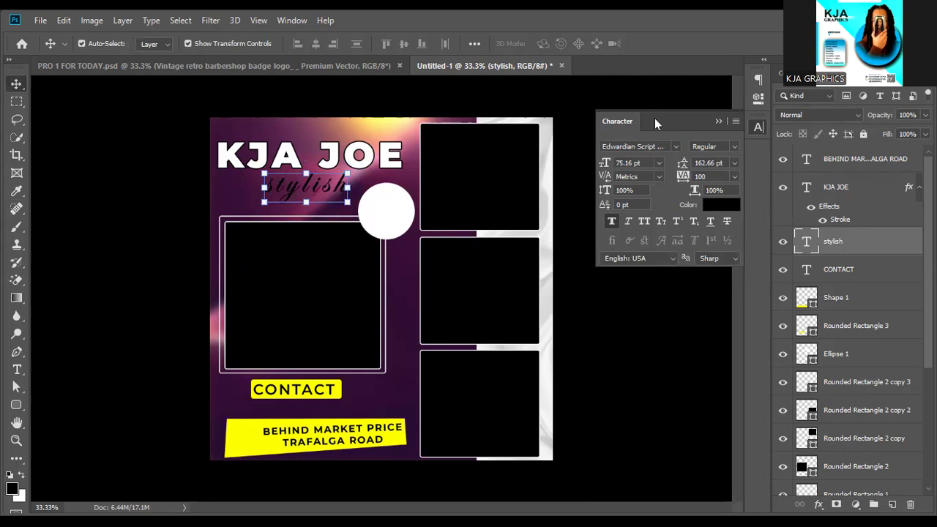
Duplicate CONTACT just below itself and retype the copy as the contact phone number.
left_click(303, 393)
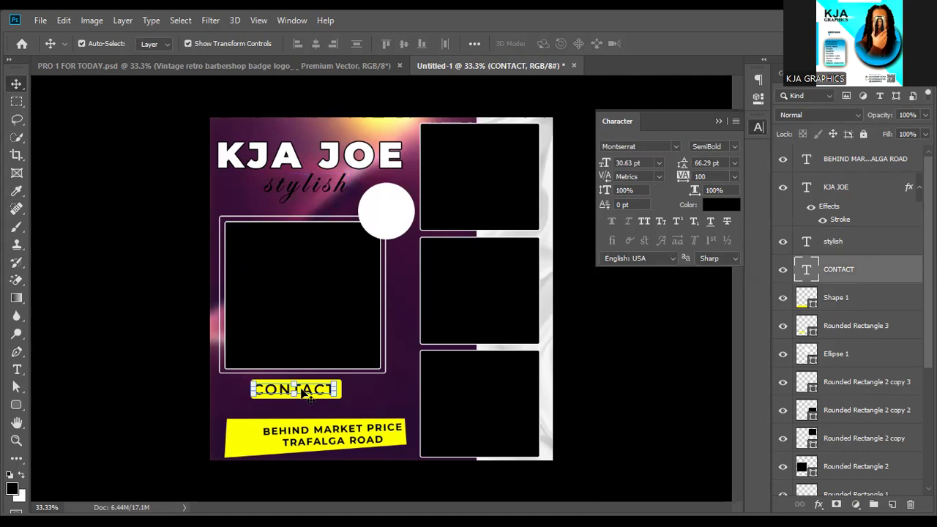
left_click_drag(304, 393, 304, 393)
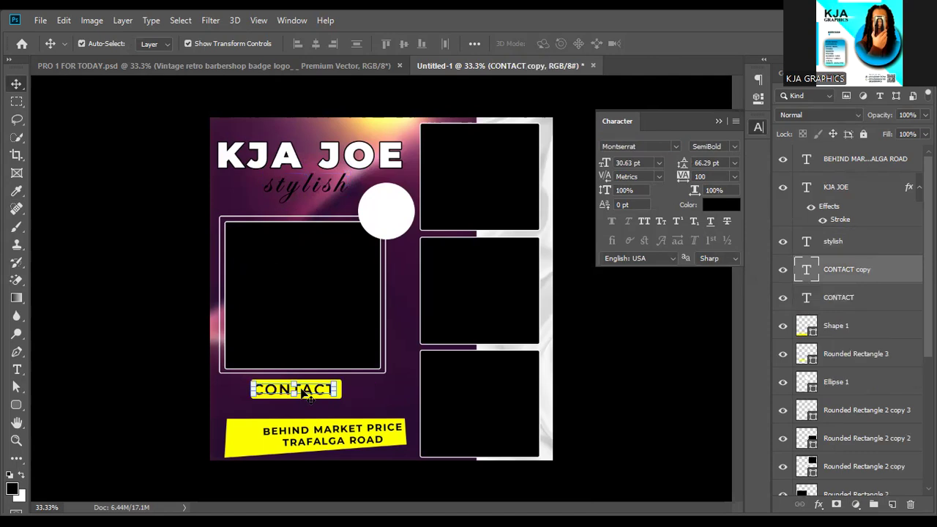
key("shift+Down")
key("shift+Down")
key("shift+Down")
key("shift+Down")
key("shift+Down")
key("shift+Down")
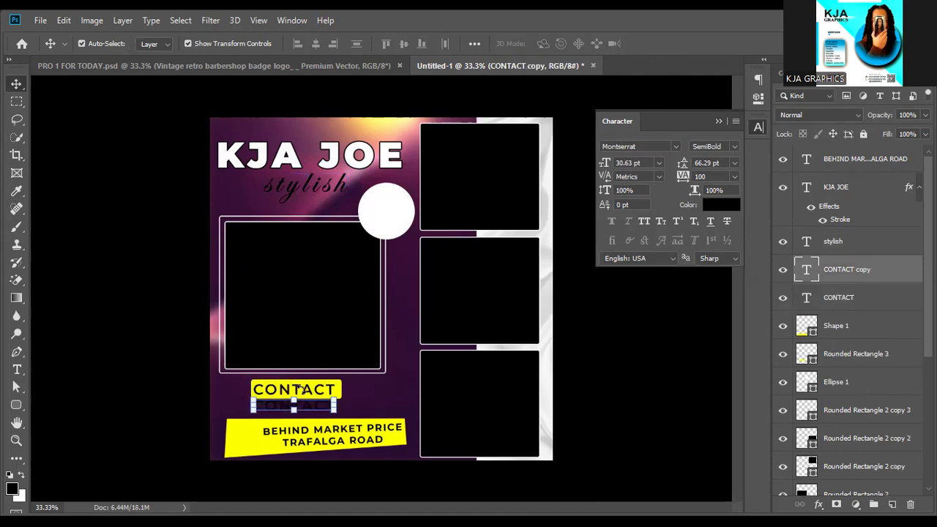
key("shift+Down")
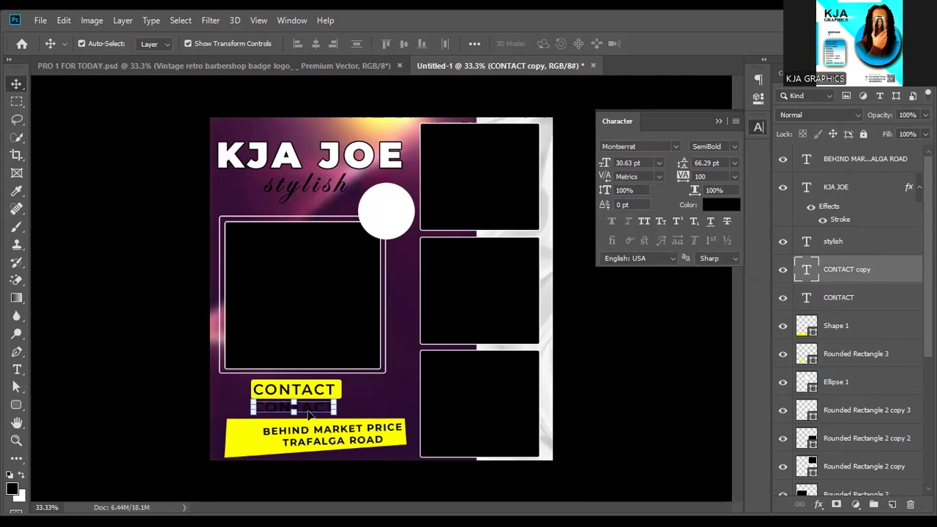
key("t")
left_click(309, 407)
key("ctrl+a")
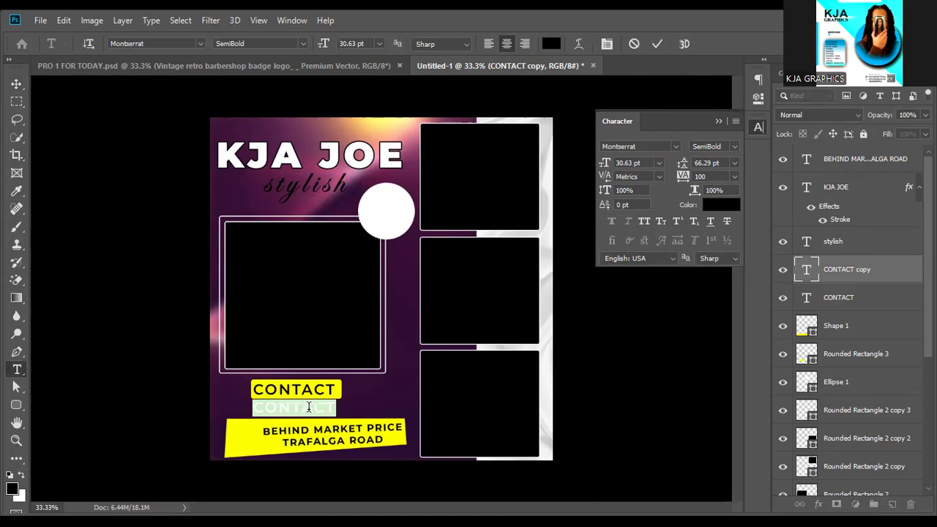
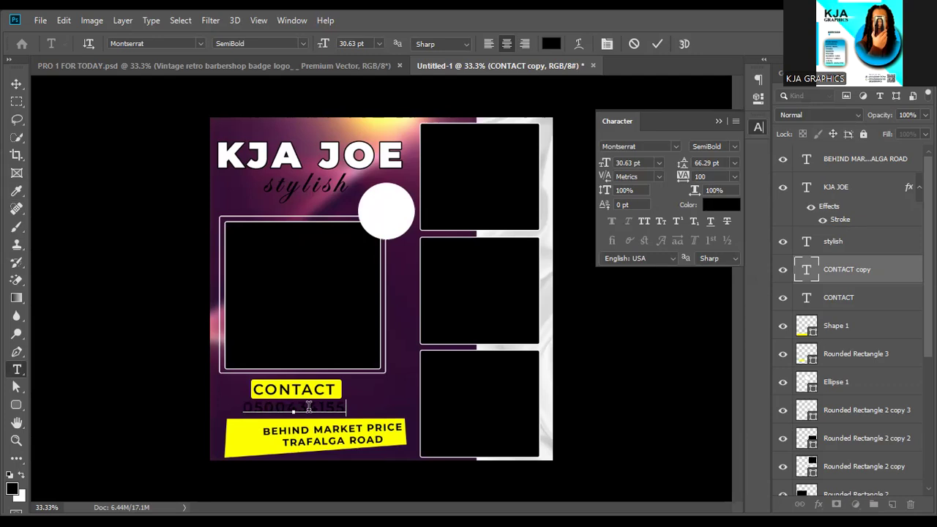
left_click(658, 43)
key("v")
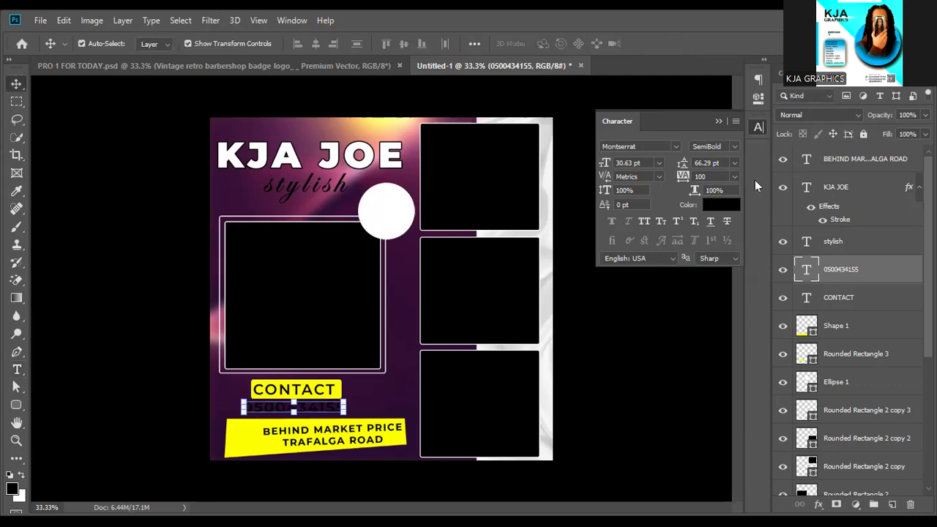
Make the phone number white Montserrat Bold and enlarge it to about 111%.
left_click(724, 209)
left_click_drag(685, 203, 472, 77)
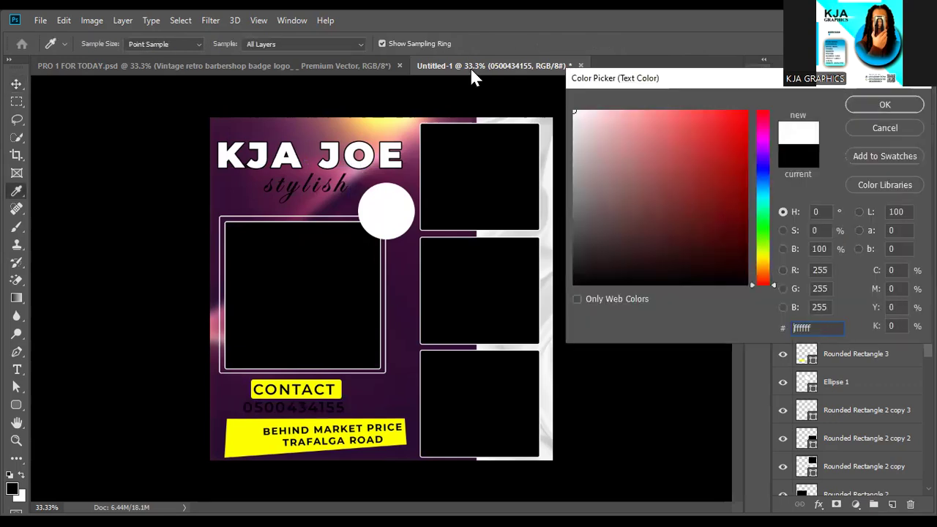
left_click(885, 105)
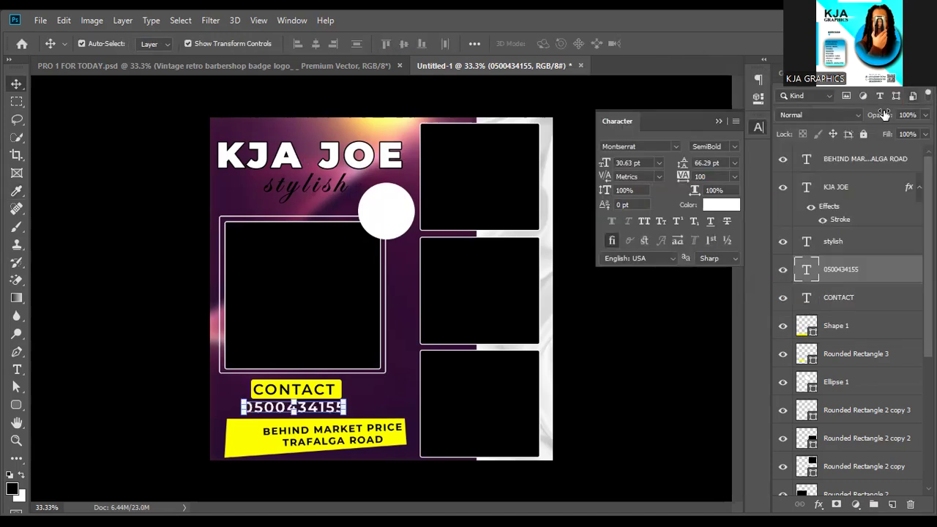
left_click(732, 150)
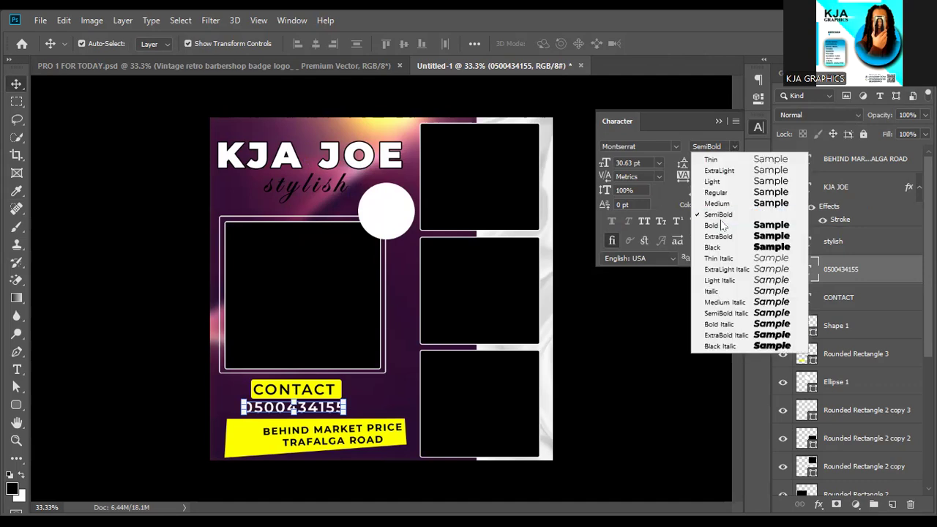
left_click(713, 221)
left_click(714, 222)
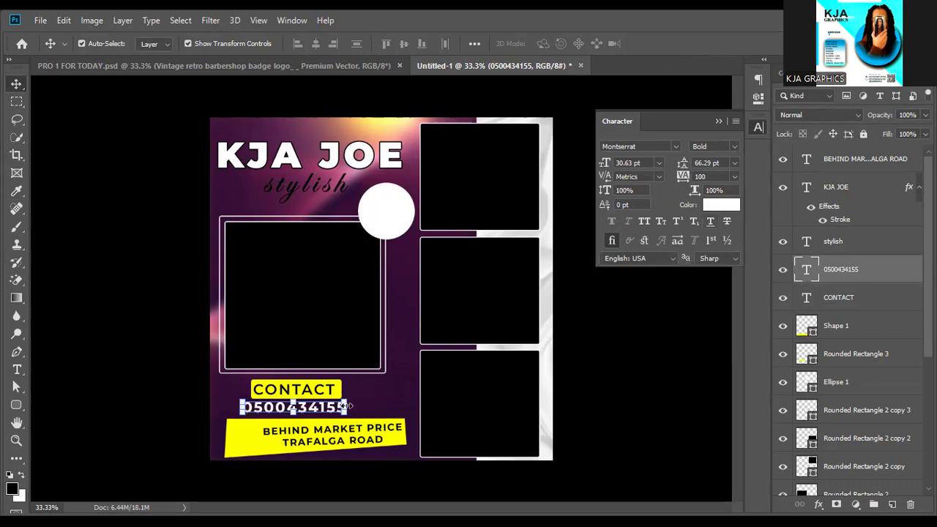
key("ctrl+t")
left_click_drag(357, 407, 363, 408)
Commit the phone number's enlargement and deselect its layer.
key("Return")
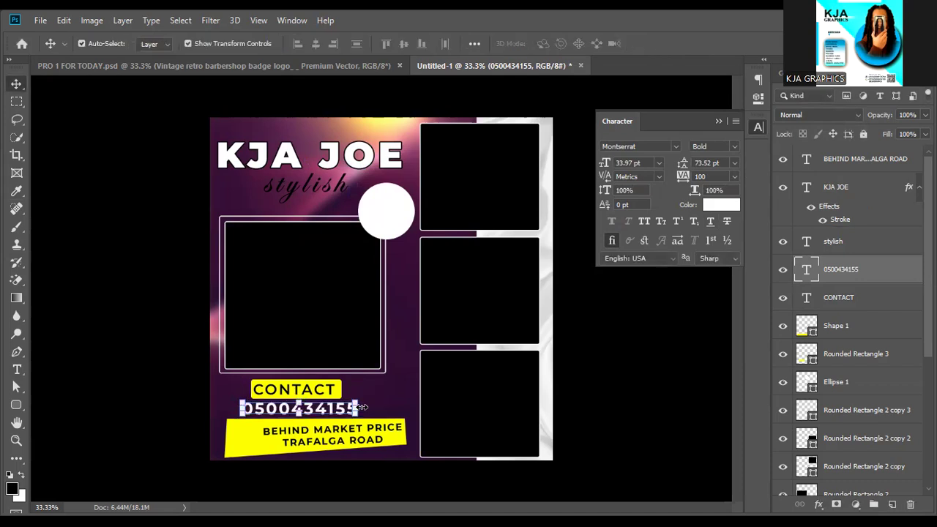
left_click(681, 374)
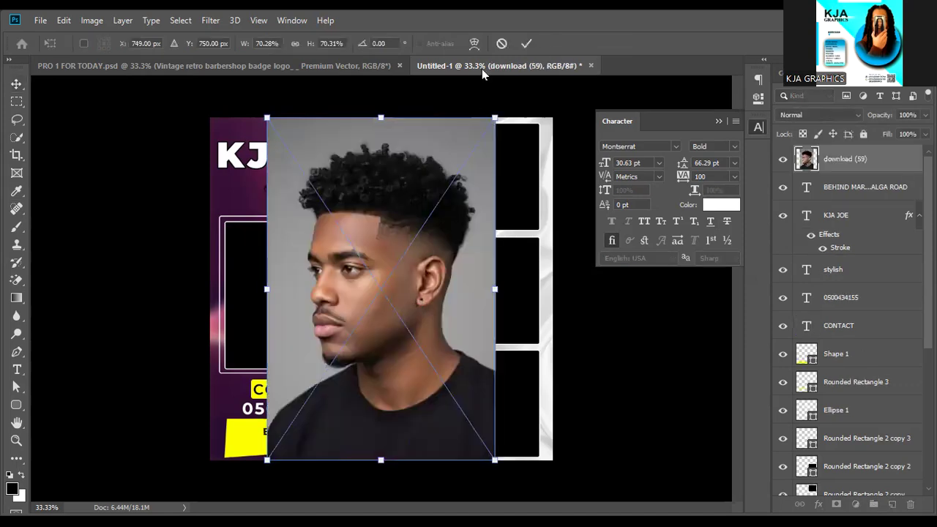
Shrink the download (59) portrait to about 39% and align it over the top-right frame.
left_click_drag(490, 112, 396, 267)
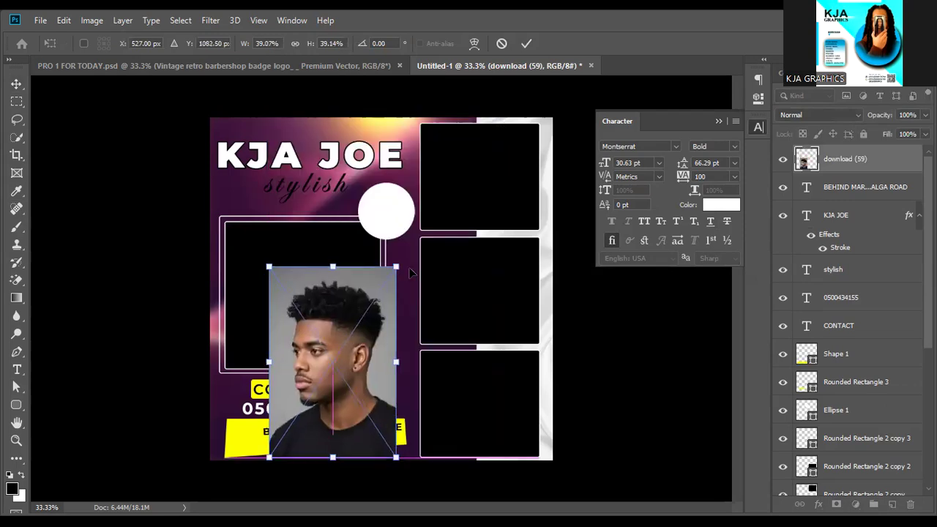
left_click_drag(333, 362, 476, 218)
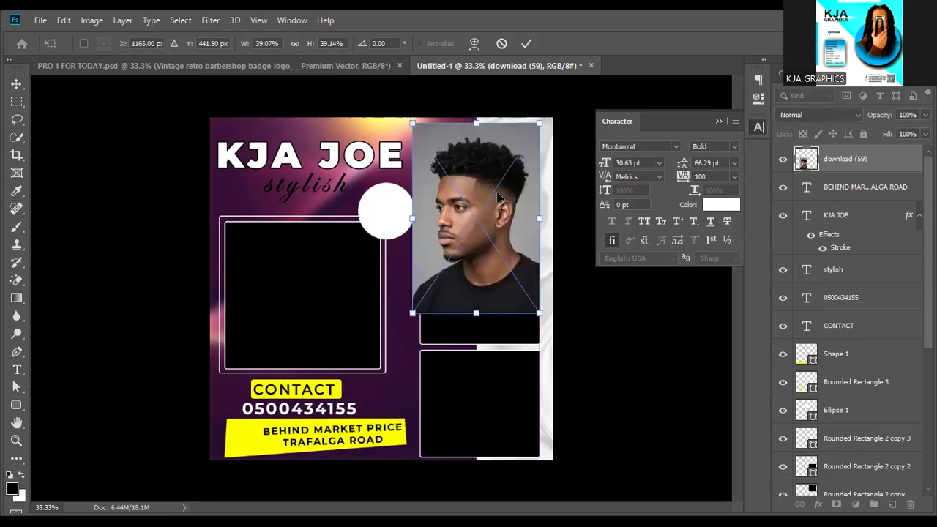
left_click(478, 273)
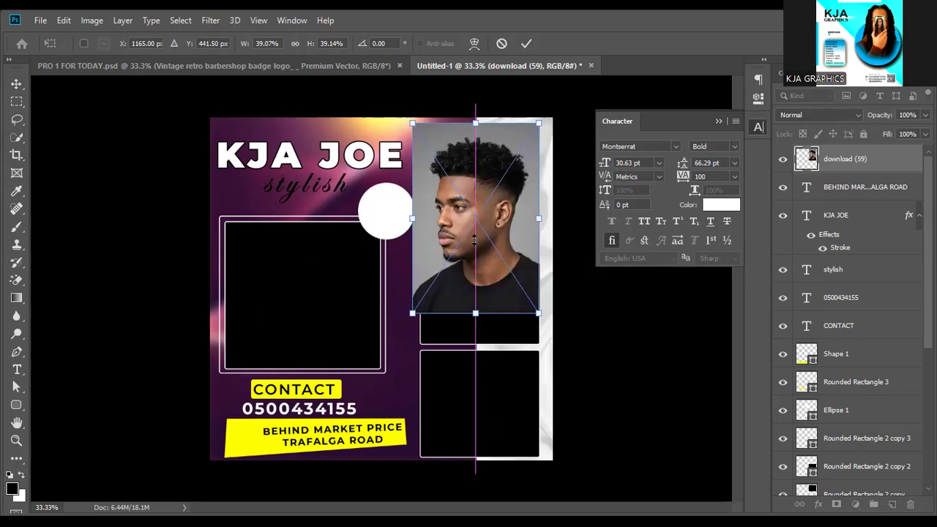
left_click_drag(481, 248, 485, 232)
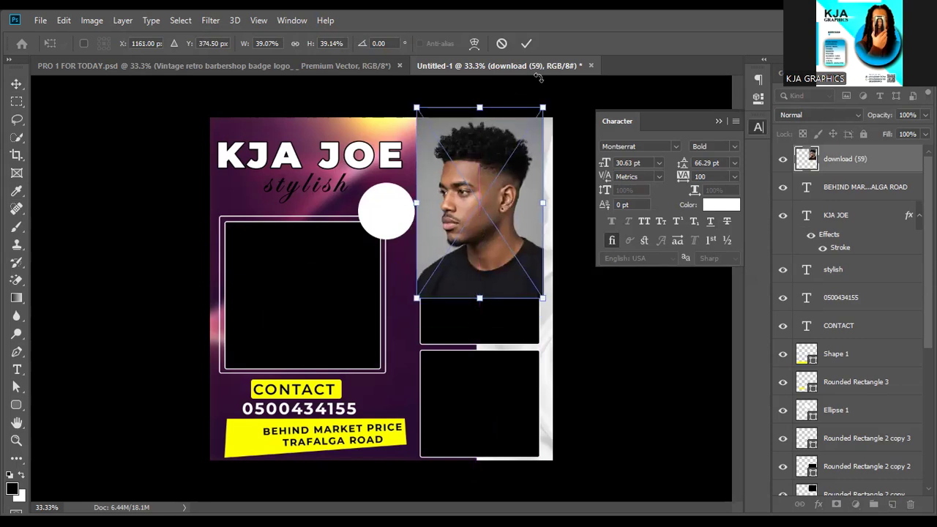
left_click(527, 43)
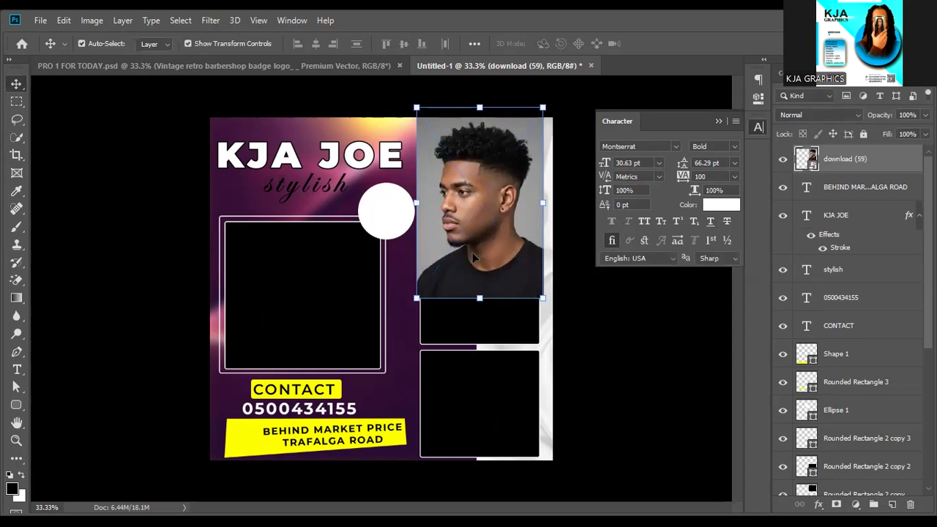
Stack Rounded Rectangle 2 copy directly beneath the portrait layer.
left_click_drag(427, 281, 368, 317)
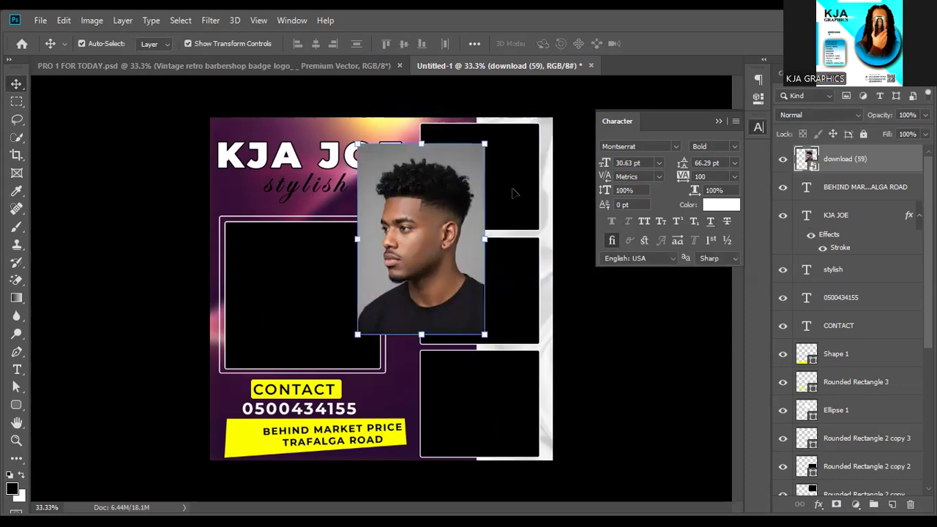
left_click(515, 192)
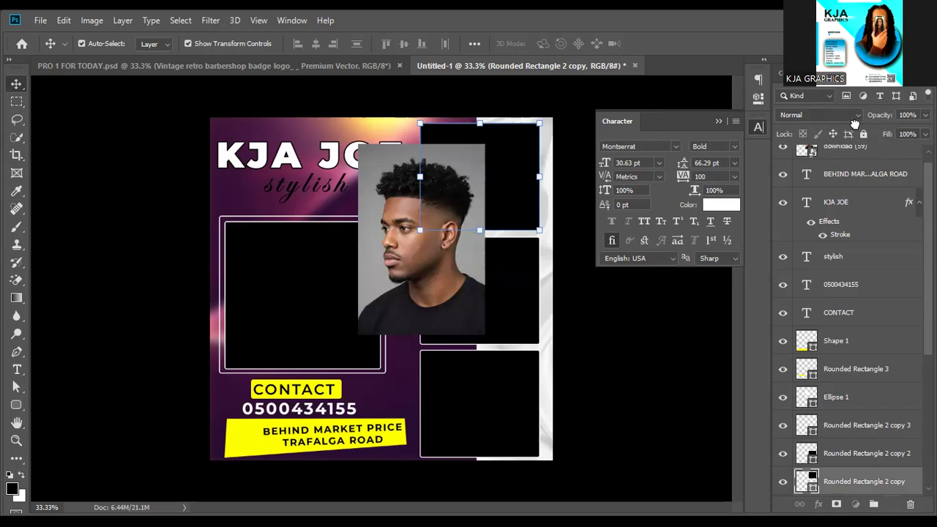
key("ctrl+shift+bracketright")
Clip the download (59) portrait into the top-right rounded rectangle and shift it so the face shows.
left_click(841, 162)
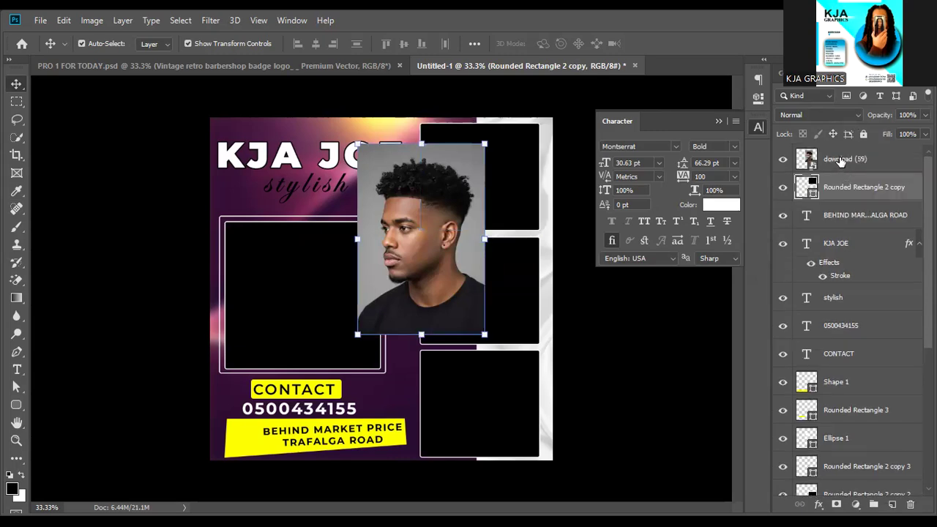
right_click(840, 158)
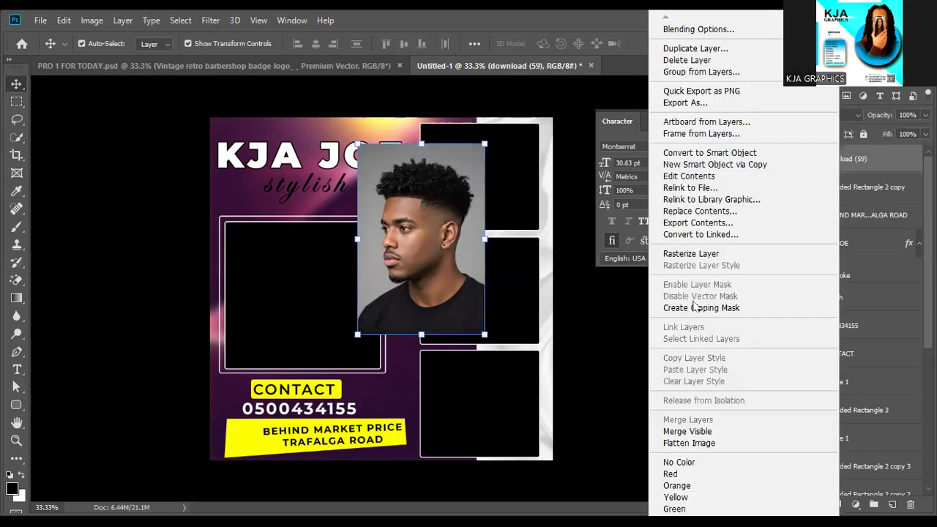
left_click(694, 309)
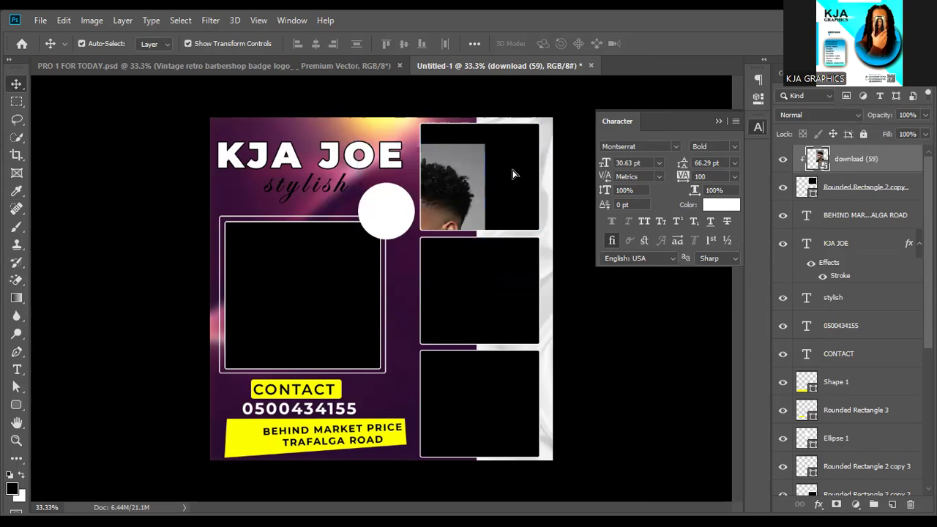
left_click_drag(518, 171, 518, 171)
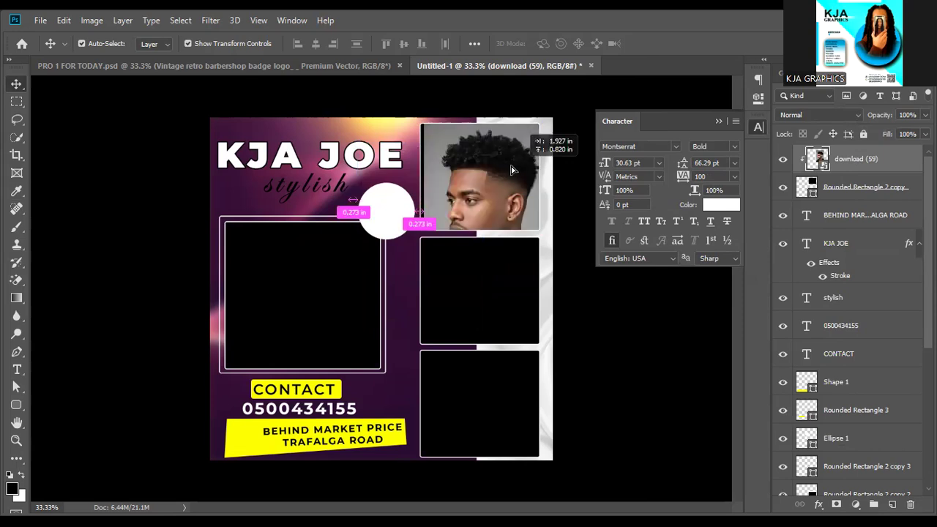
left_click_drag(512, 170, 507, 169)
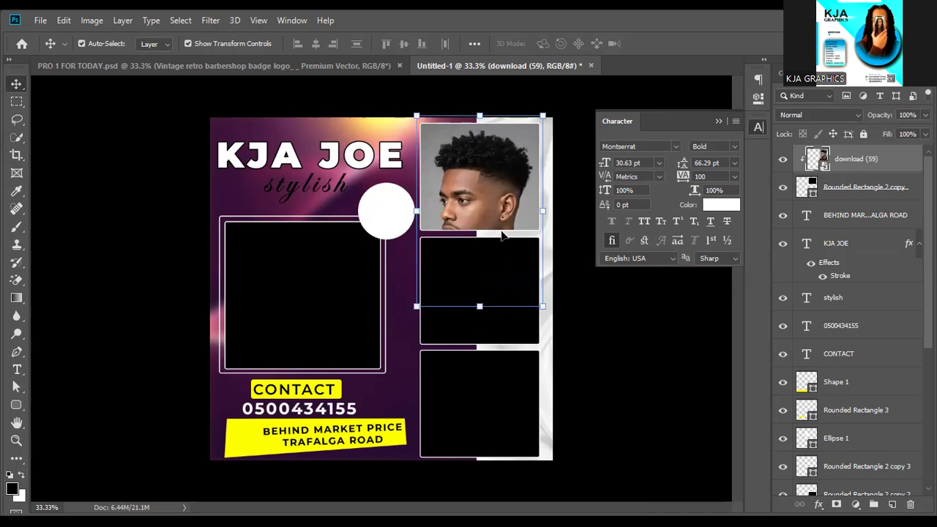
left_click(494, 212)
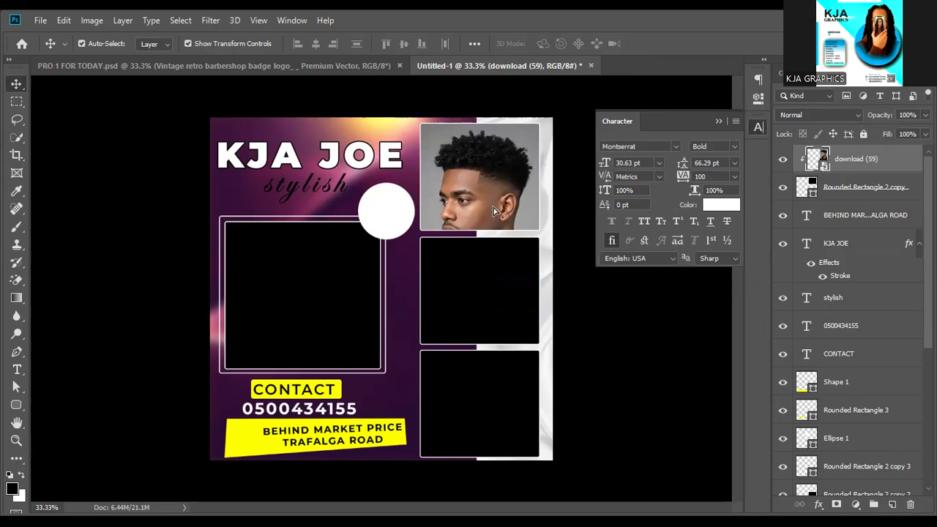
key("ctrl+z")
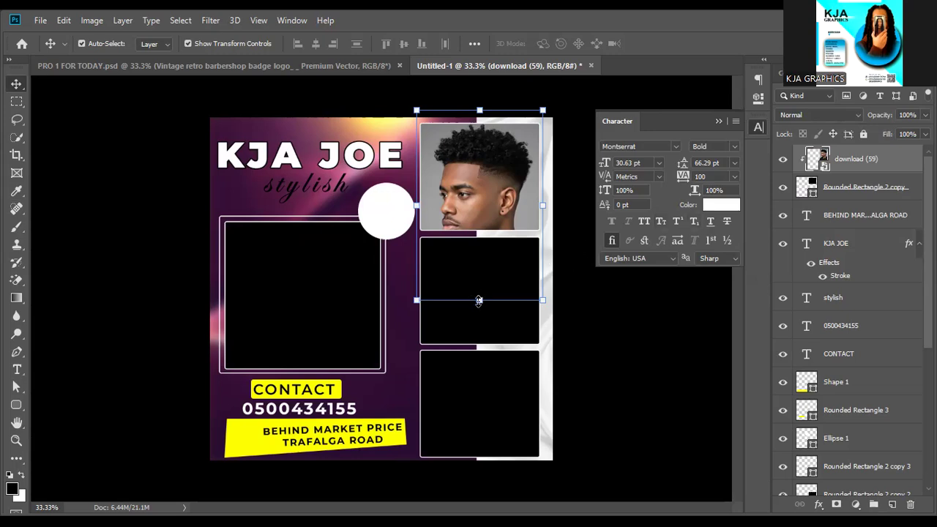
Shorten the portrait to about 37.8% so it fills the frame, nudge it up, and deselect.
left_click(478, 301)
left_click_drag(479, 301, 479, 295)
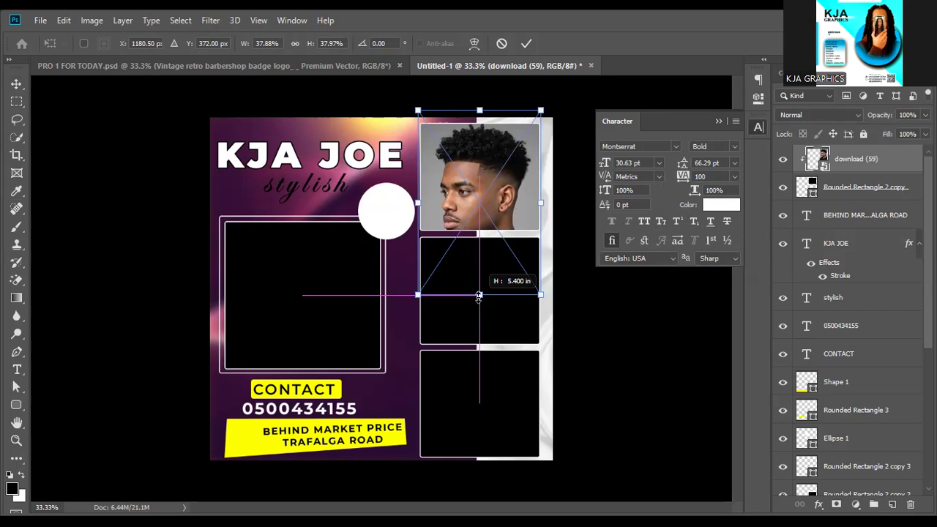
left_click_drag(479, 295, 480, 294)
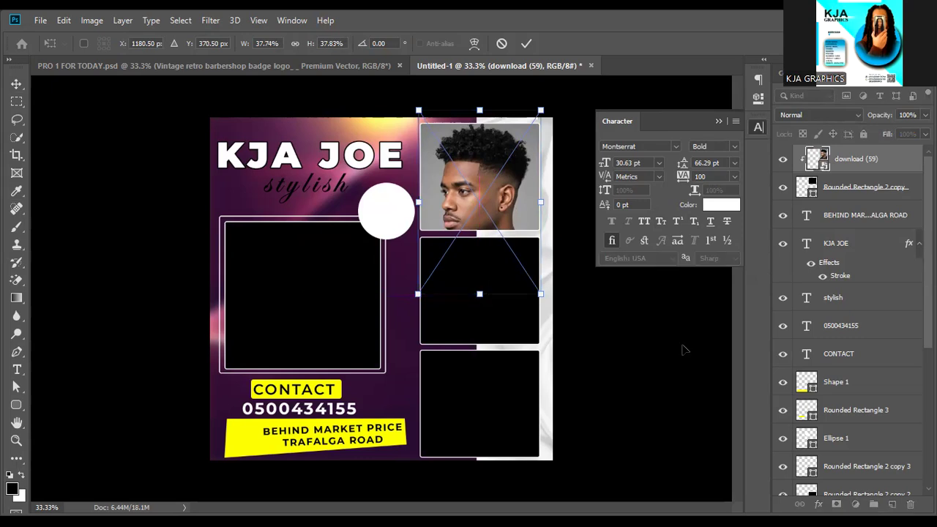
key("Return")
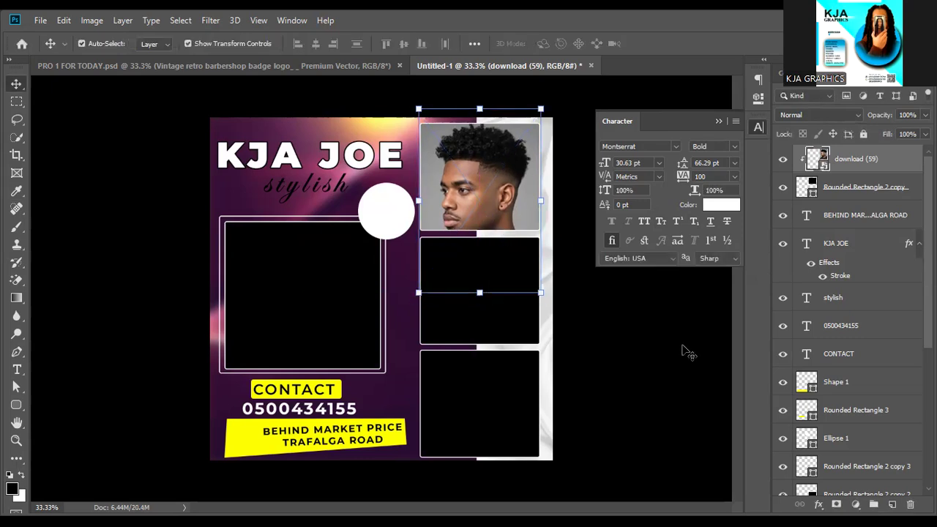
key("Up")
key("Up")
key("Up")
key("Up")
key("Up")
key("Up")
key("Up")
key("Up")
key("Up")
key("Up")
key("Up")
key("Up")
key("Up")
key("Up")
key("Up")
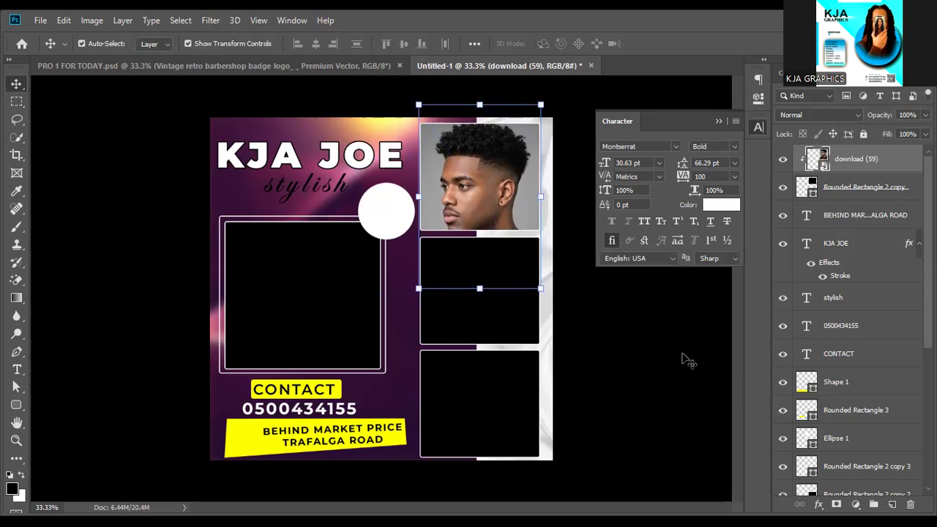
left_click(647, 427)
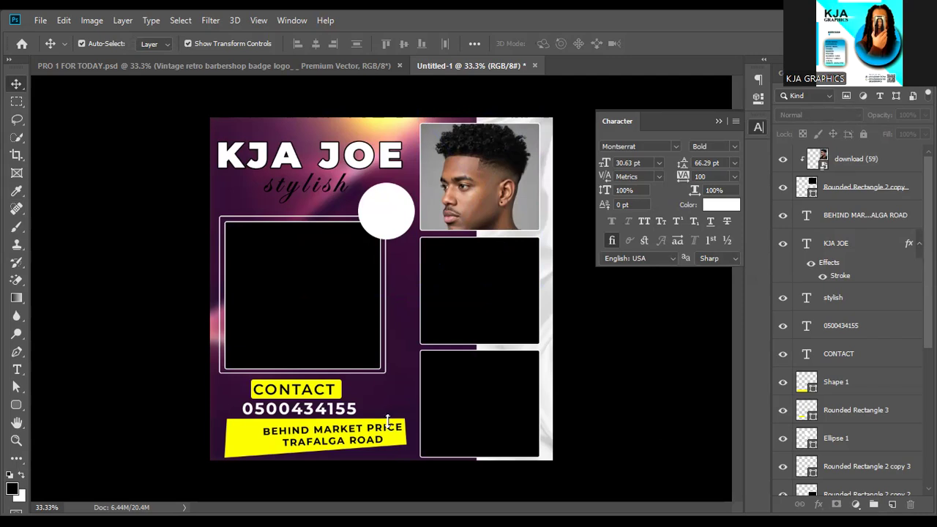
Place the Man With Afro photo, scaled down and moved over the large left frame.
left_click_drag(388, 421, 390, 423)
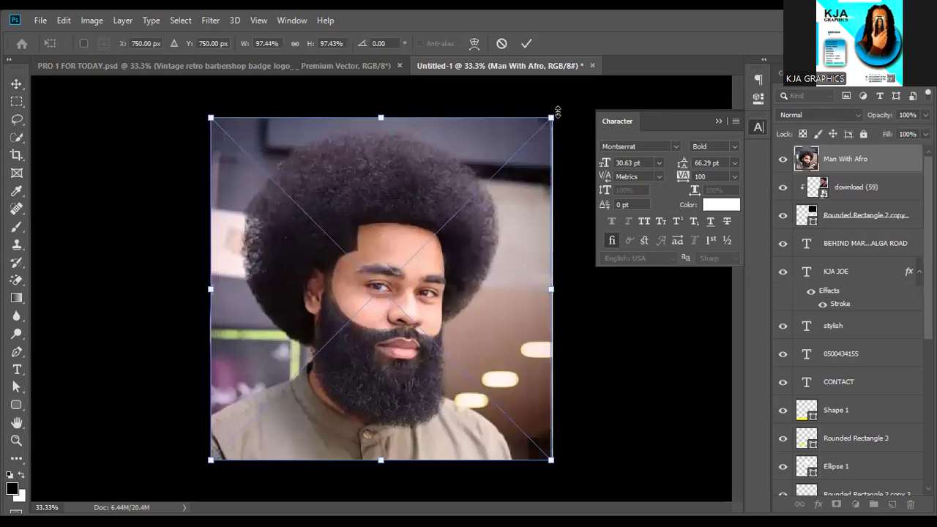
left_click_drag(558, 111, 554, 118)
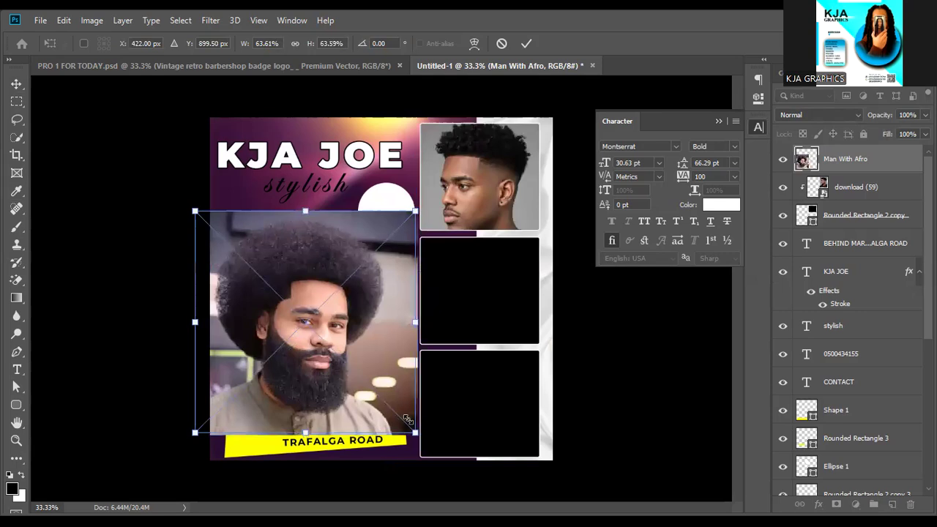
left_click_drag(380, 400, 372, 387)
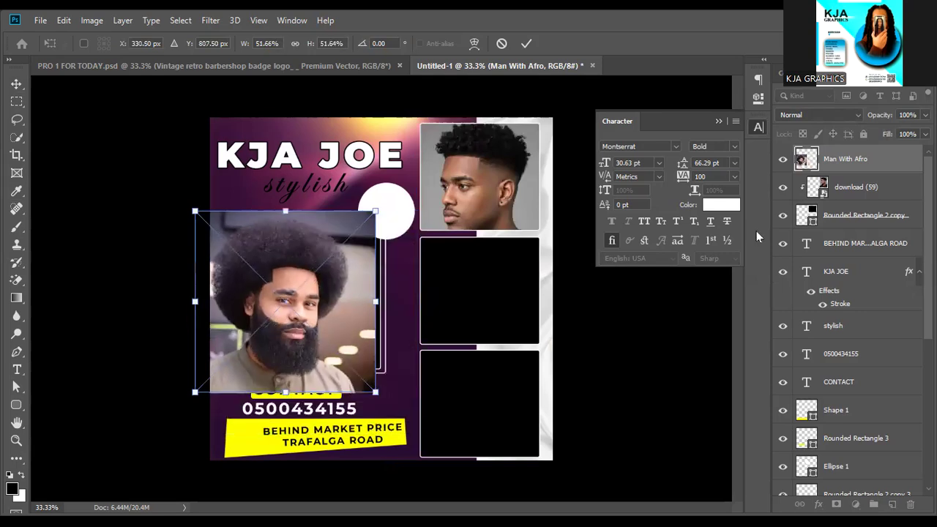
left_click(526, 43)
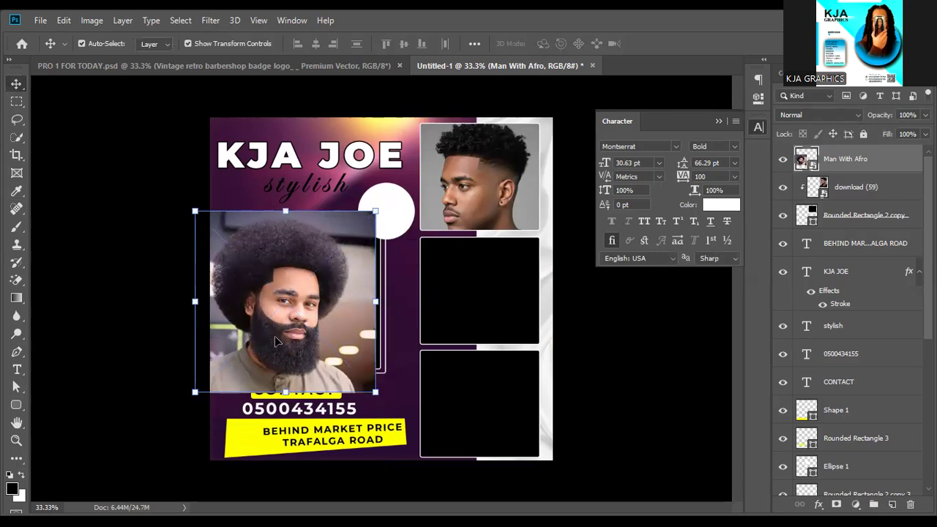
Recommit the afro photo's position and select the large left frame shape.
key("ctrl+h")
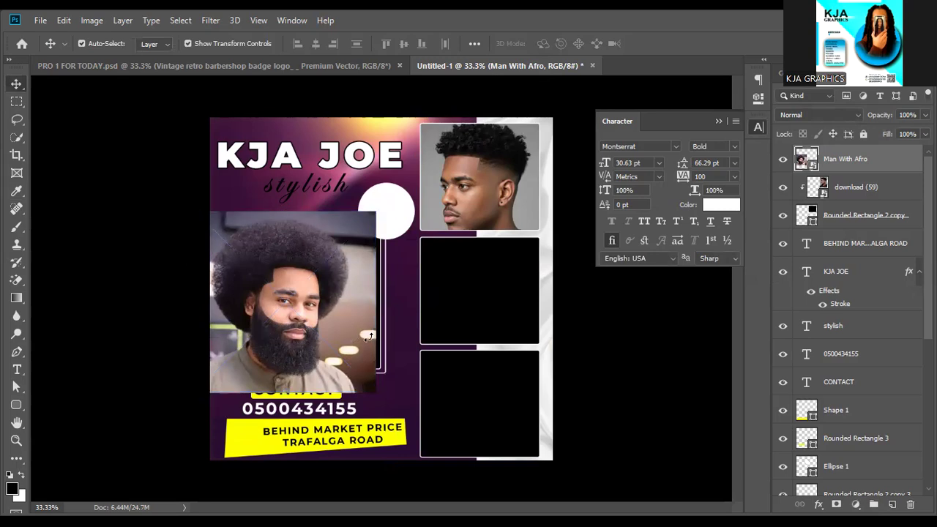
key("ctrl+t")
key("Return")
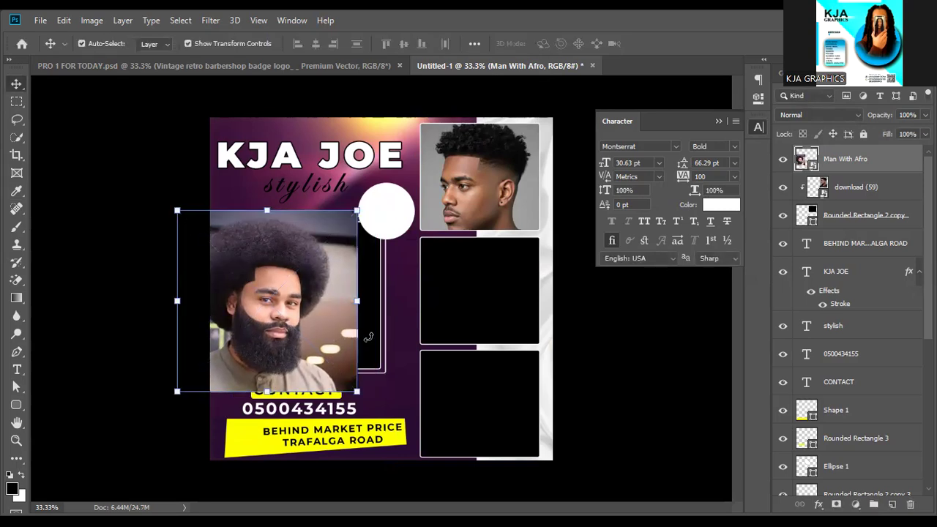
left_click(408, 346)
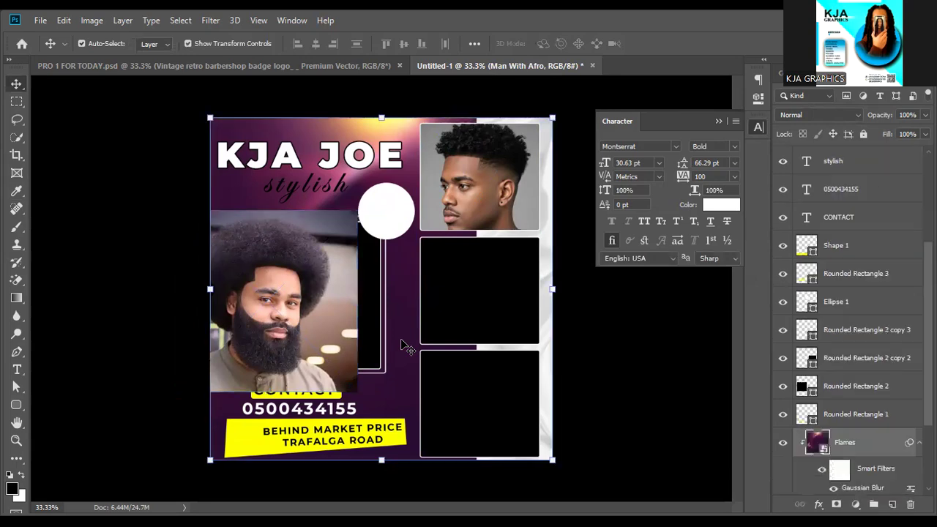
left_click(370, 334)
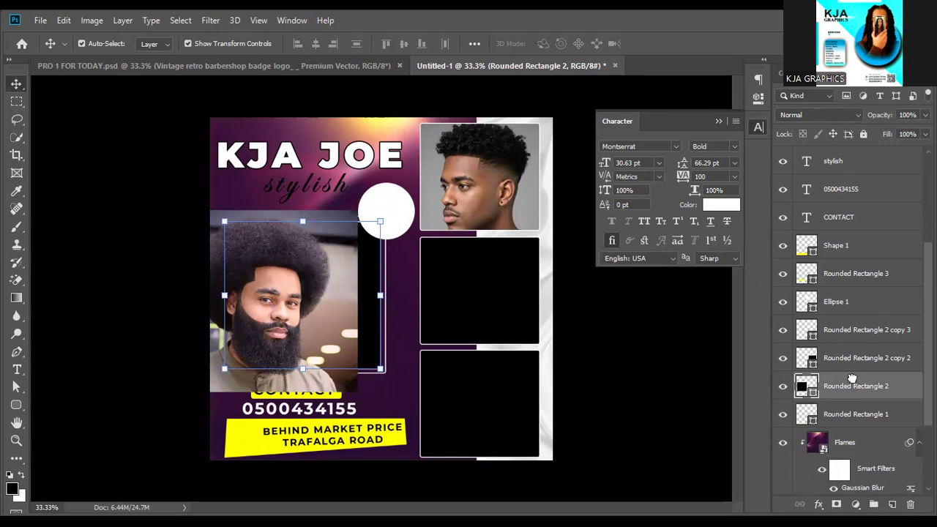
Move Rounded Rectangle 2 below Man With Afro and clip the photo into it.
scroll(849, 292, "up", 3)
left_click_drag(840, 79, 842, 172)
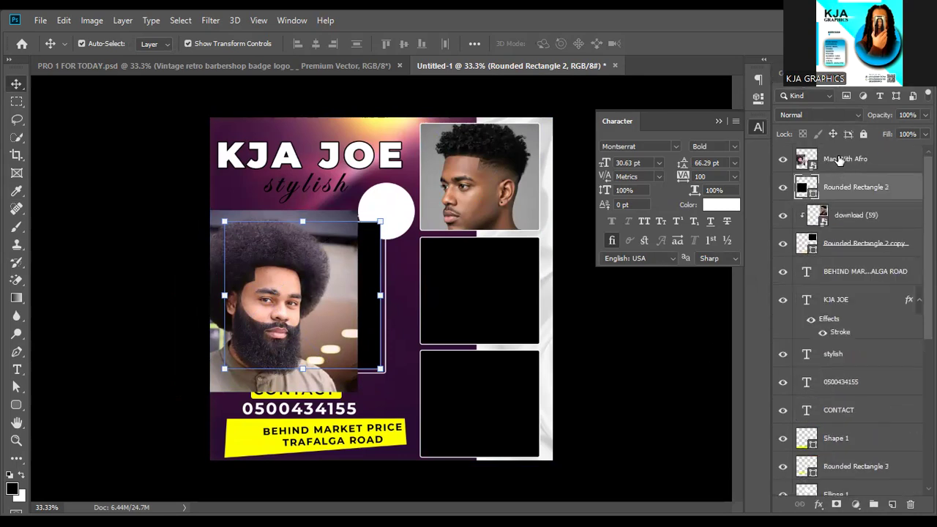
left_click(840, 161)
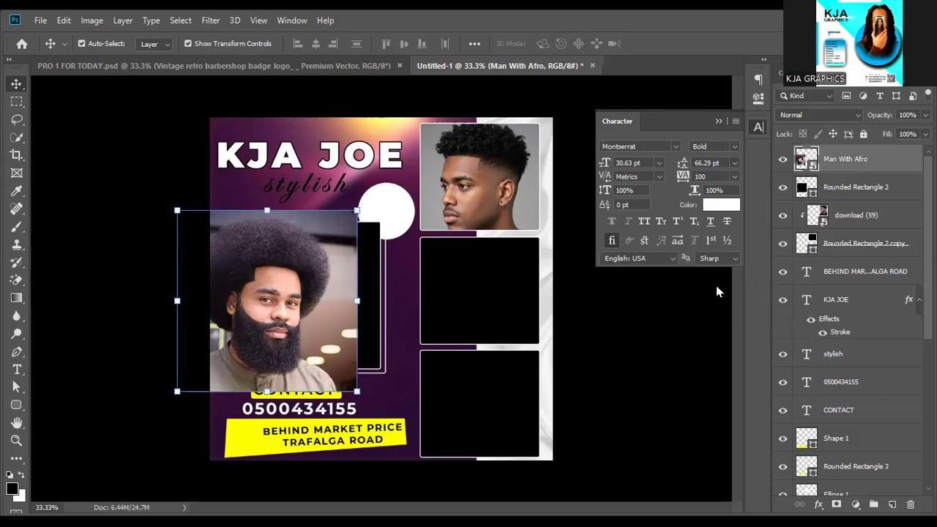
right_click(842, 161)
left_click(720, 309)
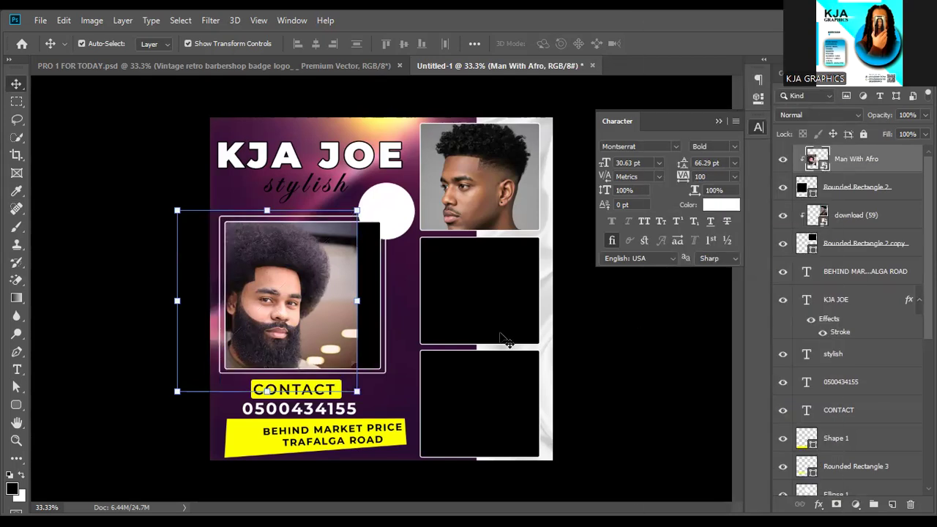
Shift the afro photo right and scale it to about 47.9% so his face fits the frame.
left_click(278, 316)
left_click_drag(278, 316, 339, 314)
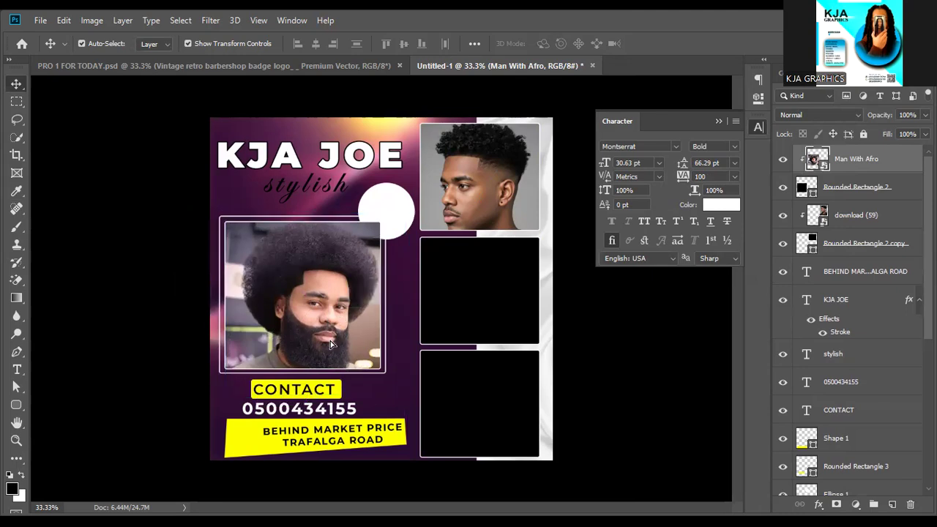
left_click(331, 345)
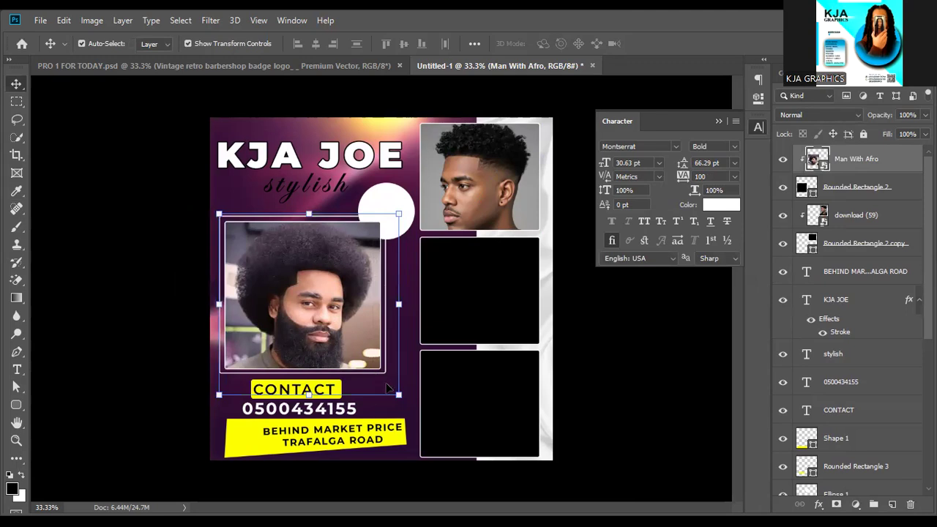
left_click_drag(395, 394, 369, 374)
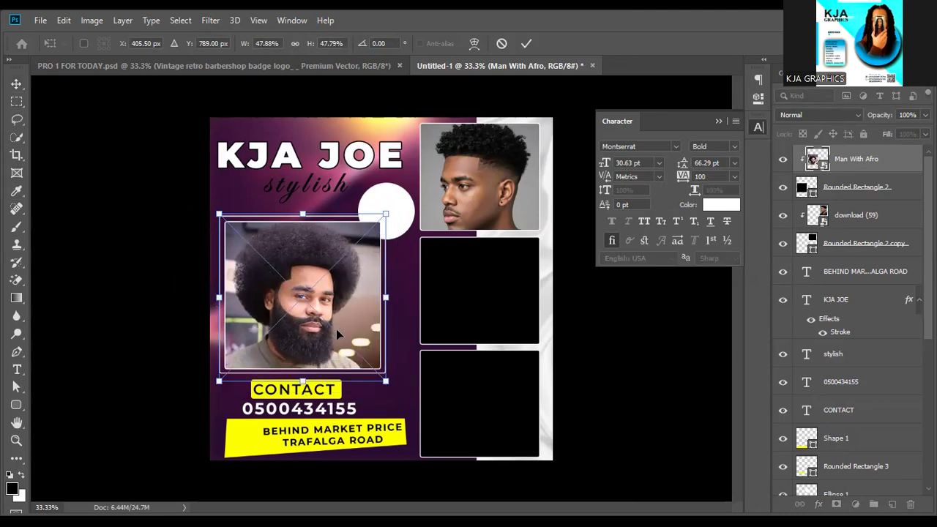
key("Down")
key("Down")
key("Down")
key("Down")
key("Down")
key("Down")
key("Down")
key("Down")
key("Down")
key("Down")
key("Down")
key("Down")
key("Down")
key("Down")
key("Down")
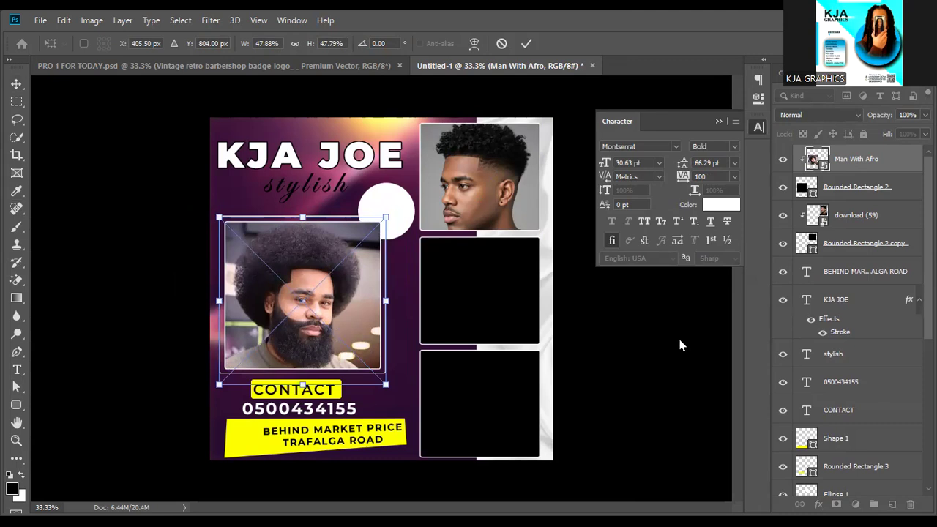
key("Return")
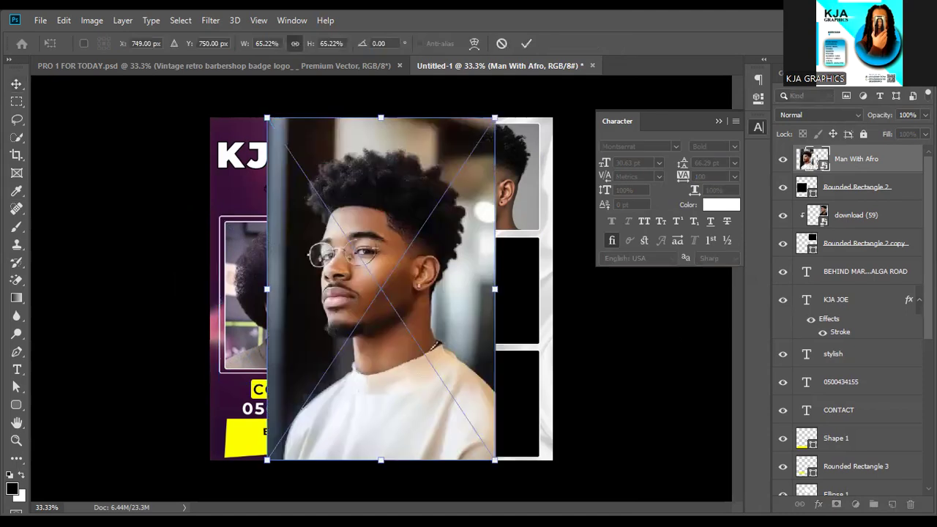
Place the Afro Fade glasses photo at lower right with Rounded Rectangle 2 copy 2 directly beneath it.
left_click_drag(383, 120, 381, 231)
left_click_drag(397, 357, 484, 369)
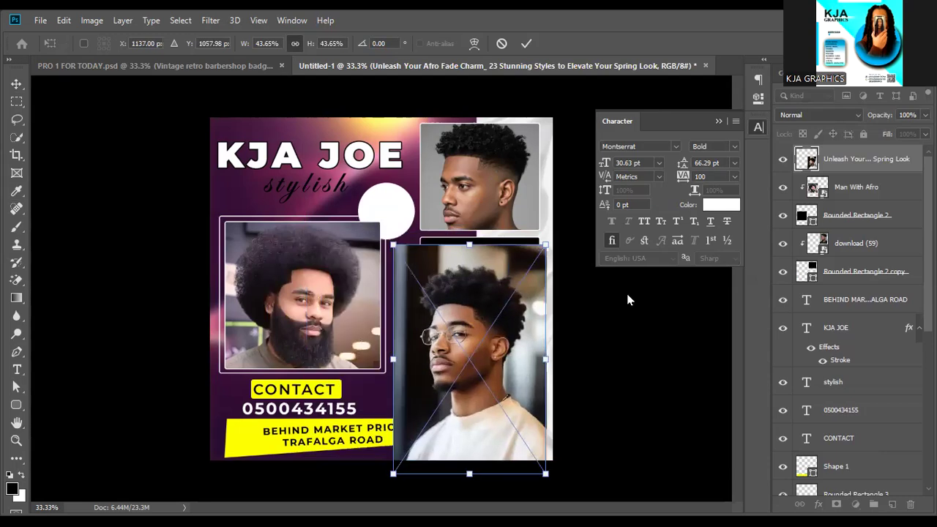
key("Return")
key("ctrl+alt+g")
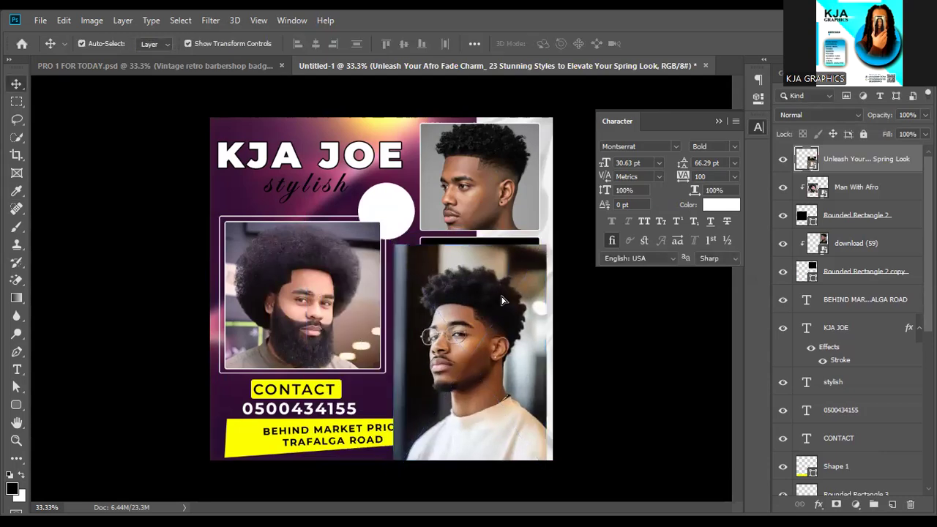
key("ctrl+z")
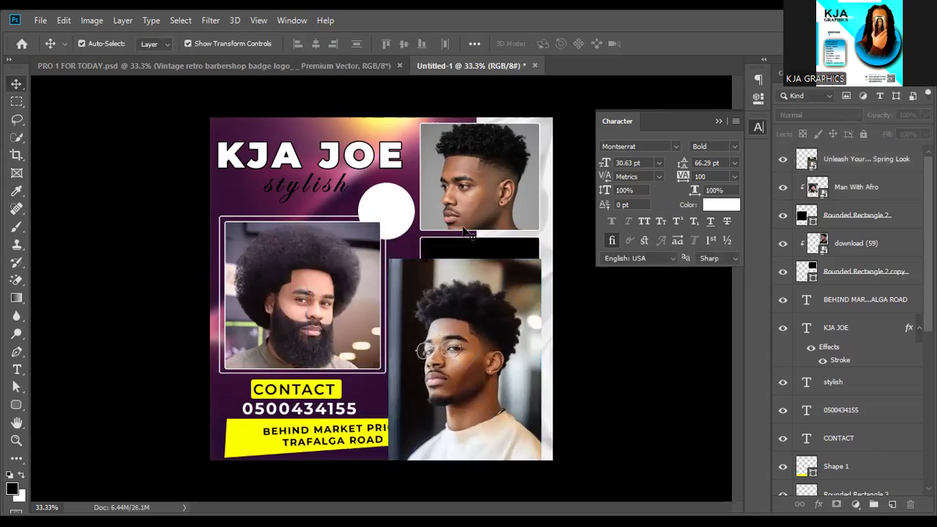
left_click(477, 256)
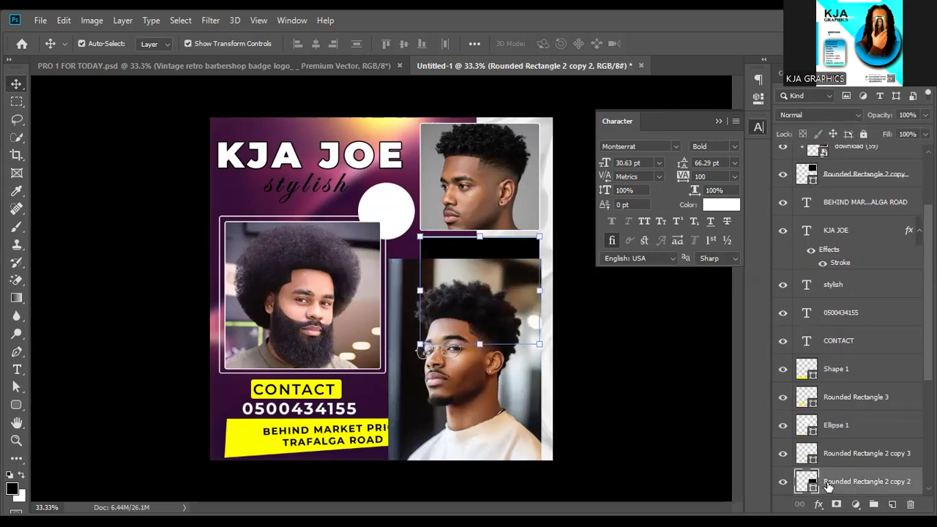
left_click_drag(824, 266, 839, 171)
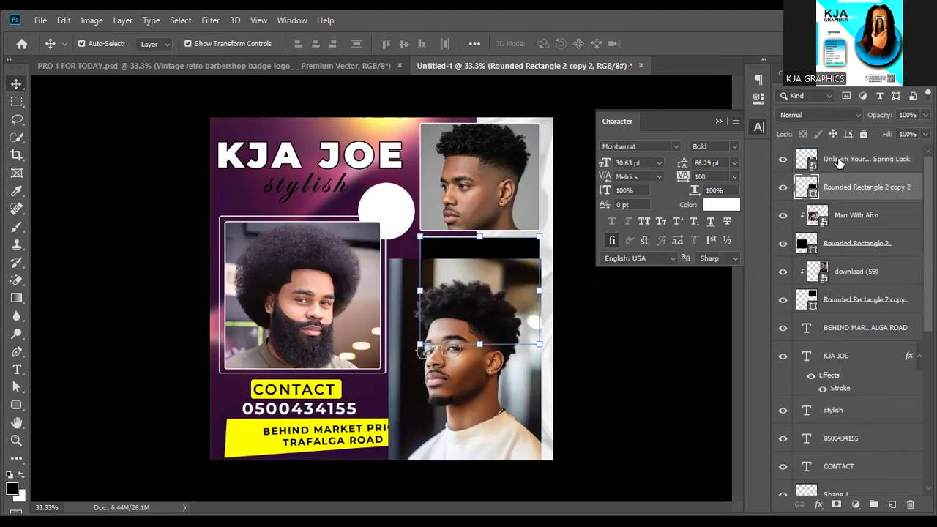
Clip the Afro Fade glasses photo into the middle right frame.
left_click(839, 162)
right_click(839, 159)
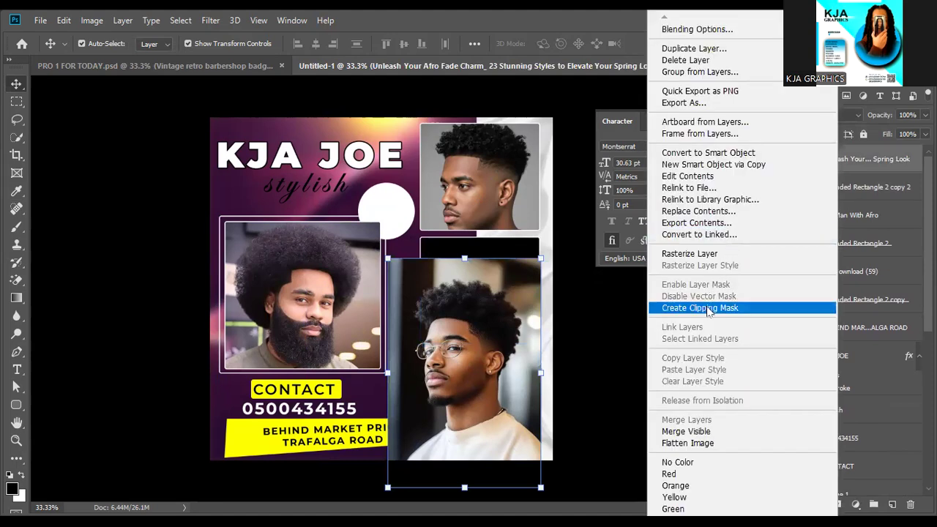
left_click(709, 308)
left_click(493, 315)
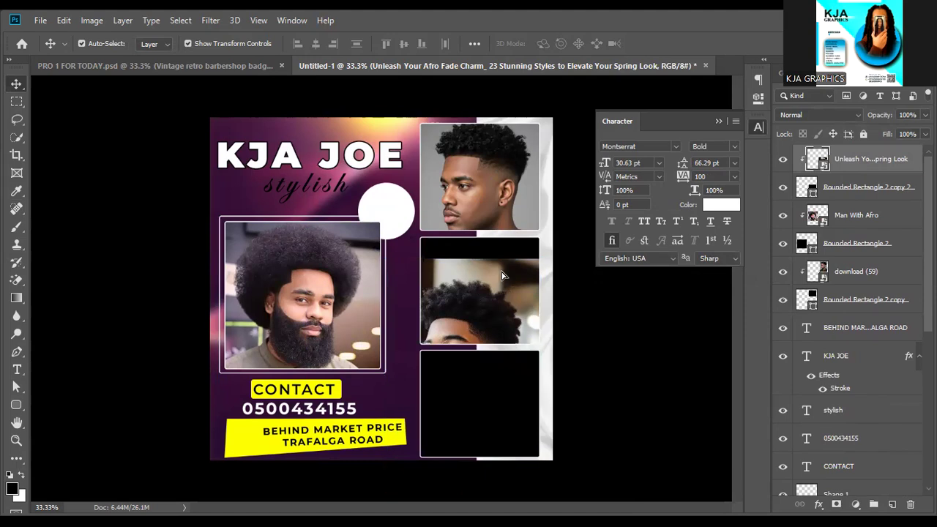
key("ctrl+z")
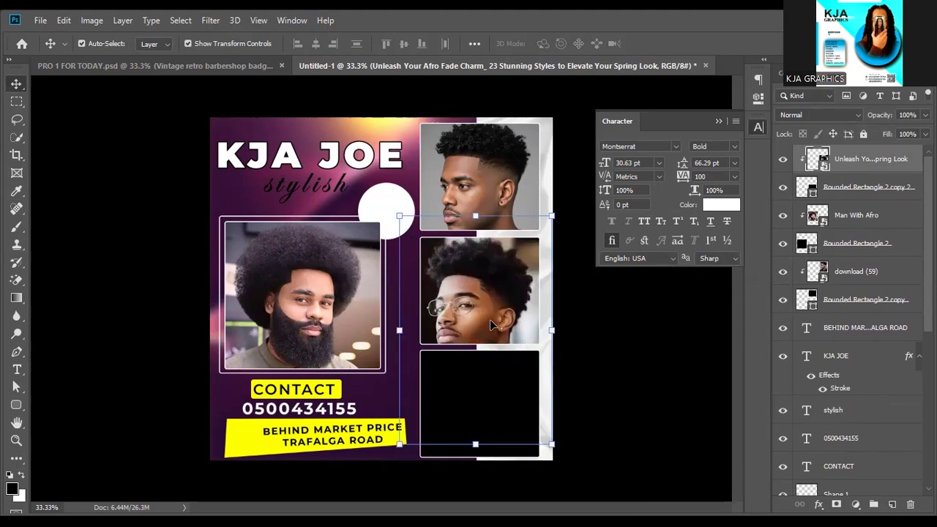
Scale the glasses photo down and nudge it right and down so his face fits the frame.
key("ctrl+t")
left_click_drag(489, 445, 489, 405)
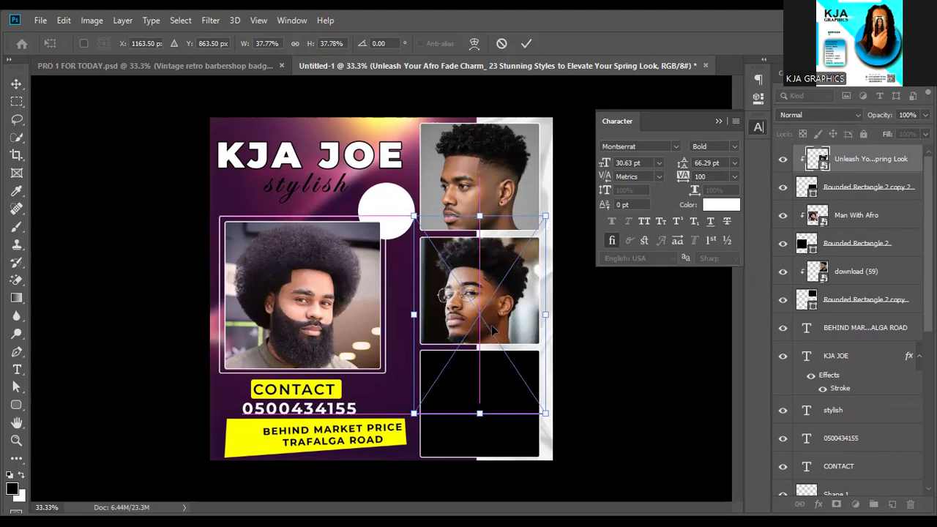
left_click_drag(488, 331, 493, 331)
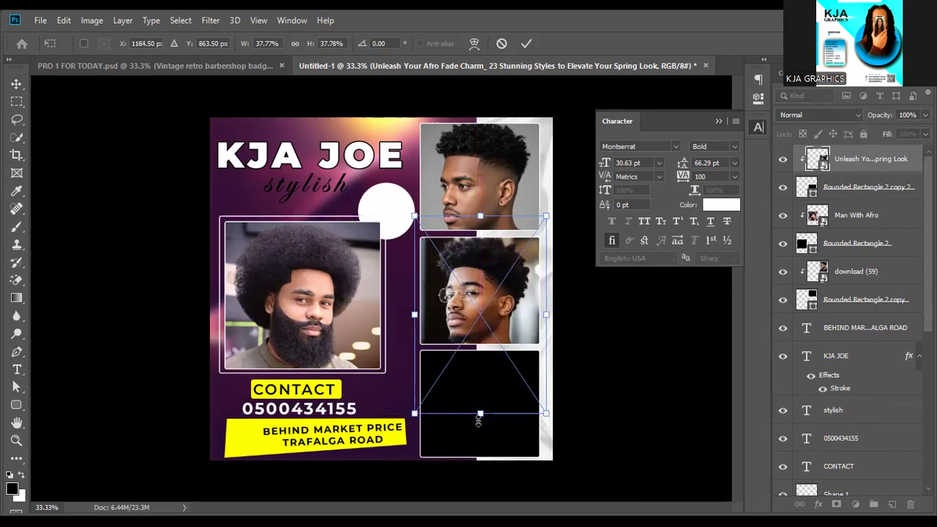
left_click_drag(484, 411, 484, 402)
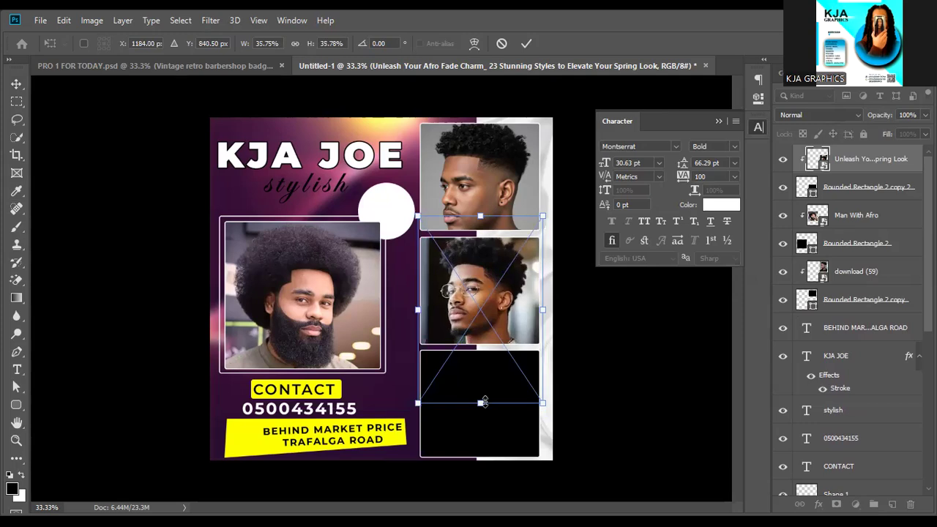
key("Down")
key("Down")
key("Down")
key("Down")
key("Down")
key("Down")
key("Down")
key("Down")
key("Down")
key("Down")
key("Down")
key("Down")
key("Down")
key("Down")
key("Down")
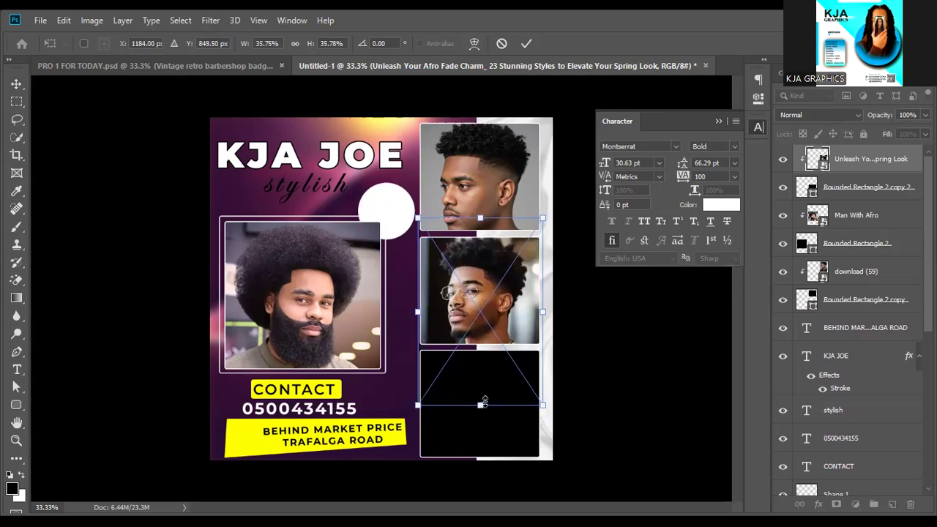
key("Down")
key("Down")
key("Down")
key("Down")
key("Down")
key("Down")
key("Down")
key("Down")
key("Down")
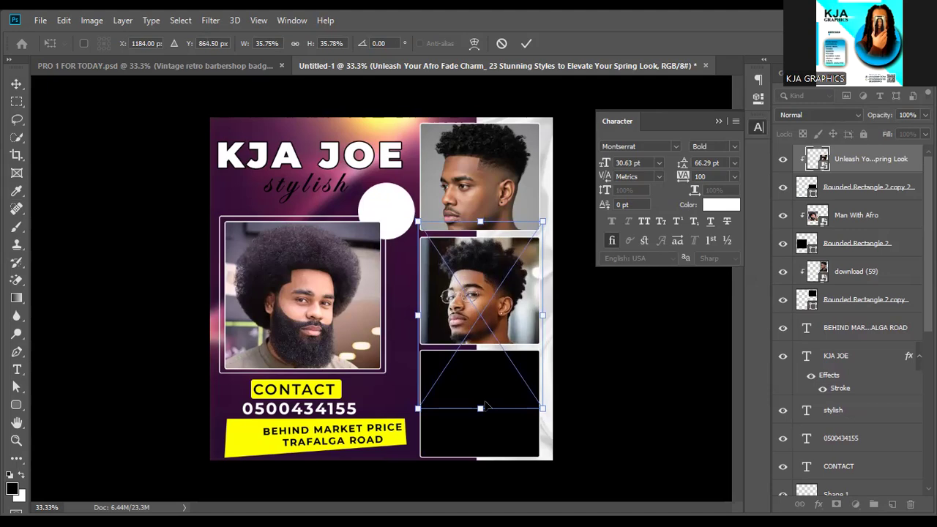
key("Return")
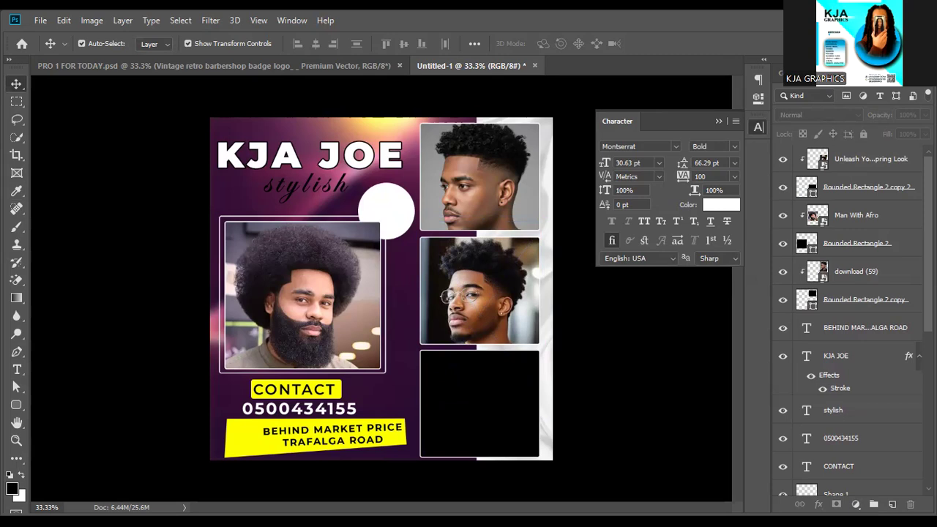
Place the side-profile photo, scaled and widened to cover the bottom-right black slot.
left_click_drag(267, 432, 271, 428)
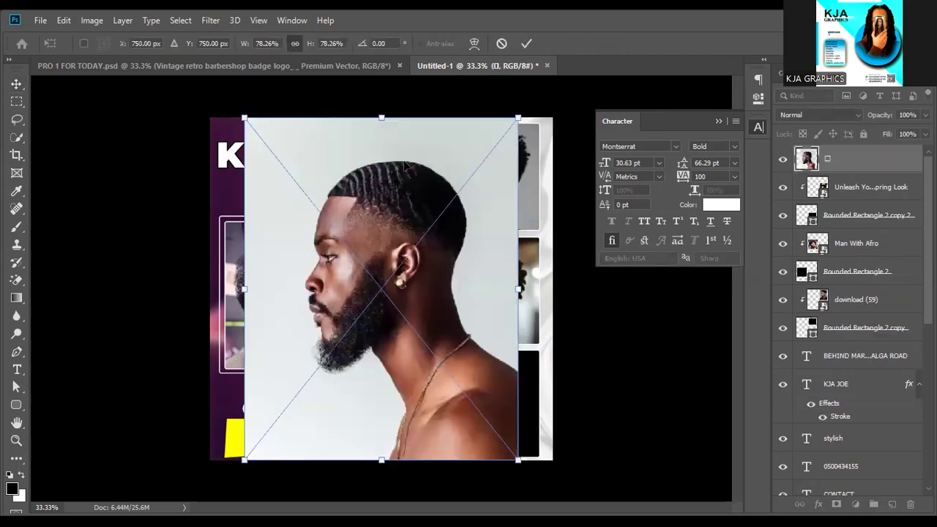
left_click_drag(382, 120, 381, 126)
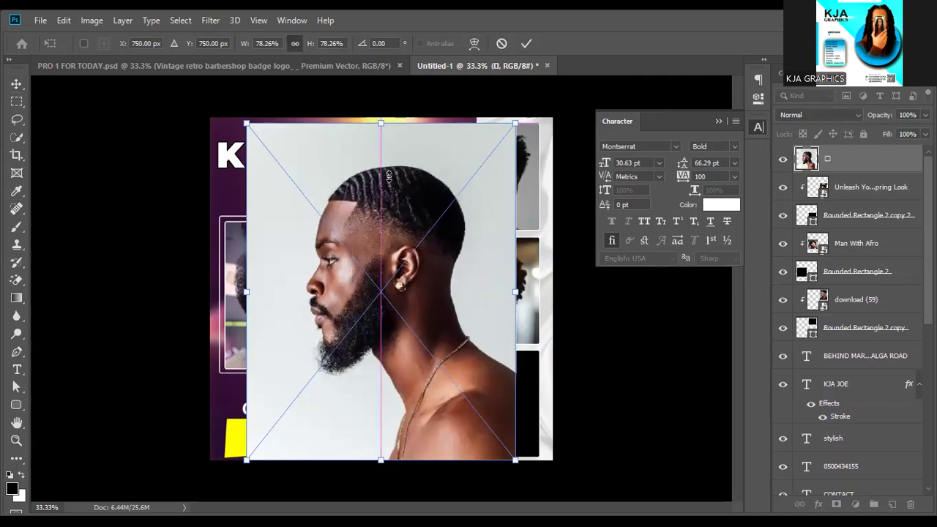
left_click_drag(381, 274, 380, 274)
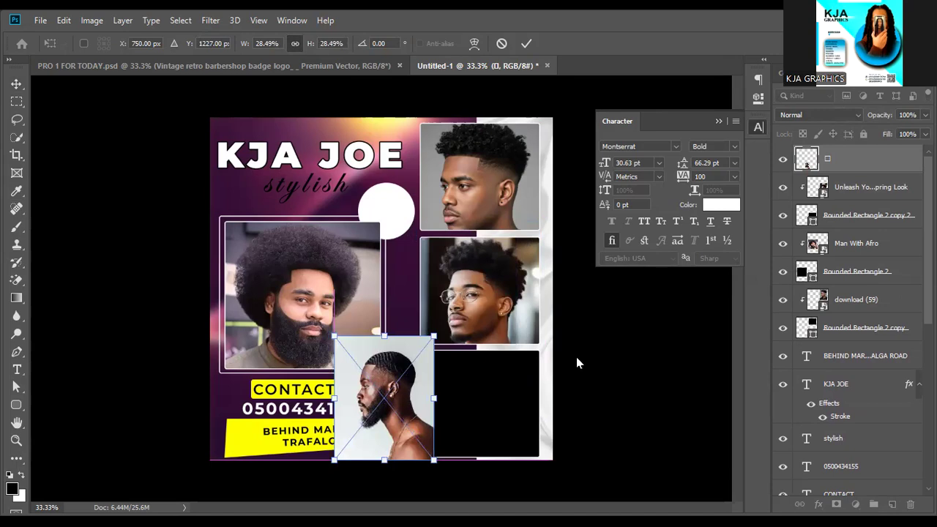
left_click(525, 44)
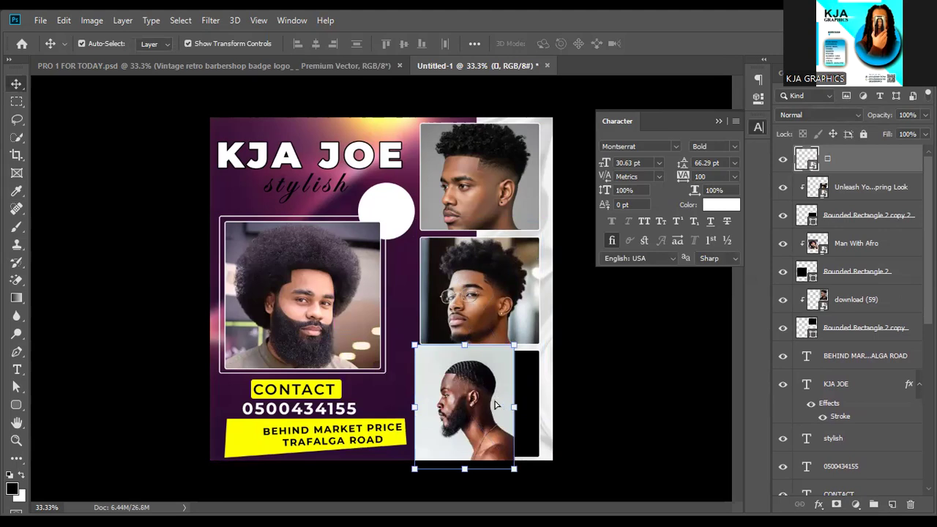
left_click_drag(495, 404, 499, 409)
left_click_drag(522, 412, 540, 412)
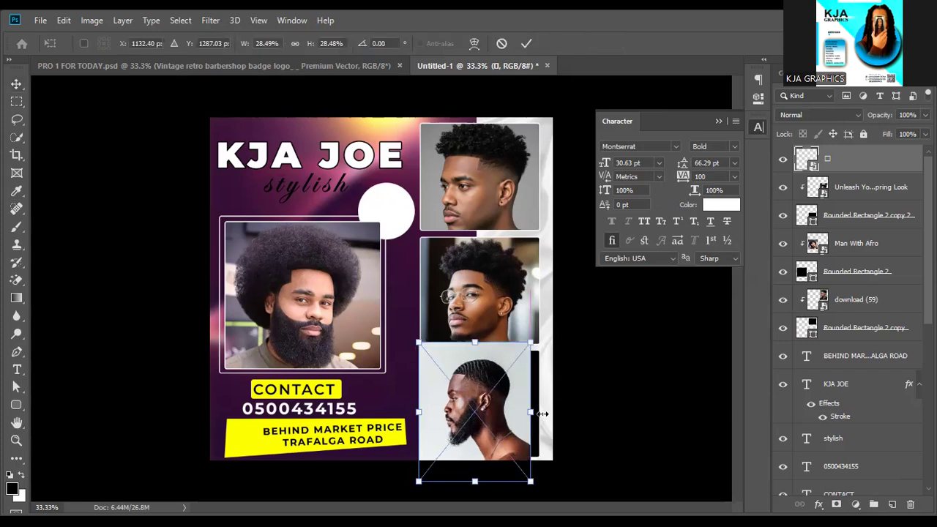
key("Return")
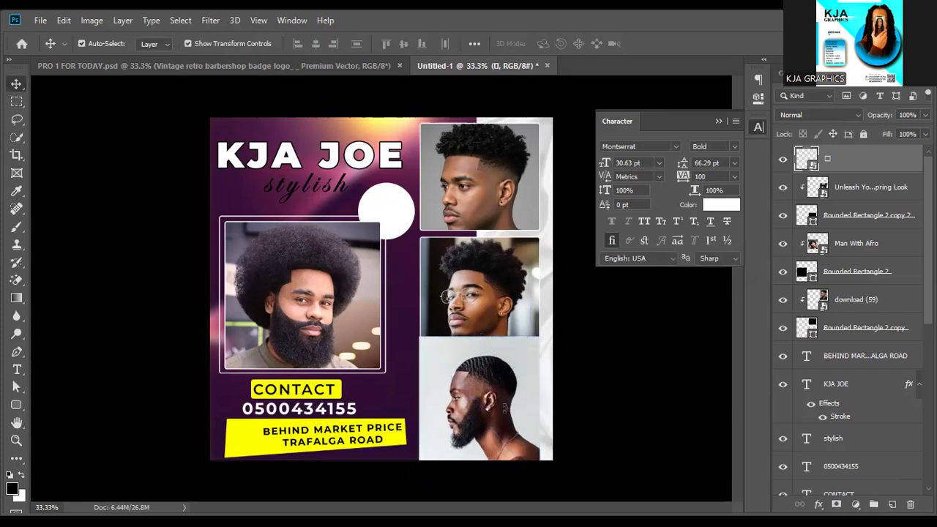
left_click_drag(573, 418, 540, 422)
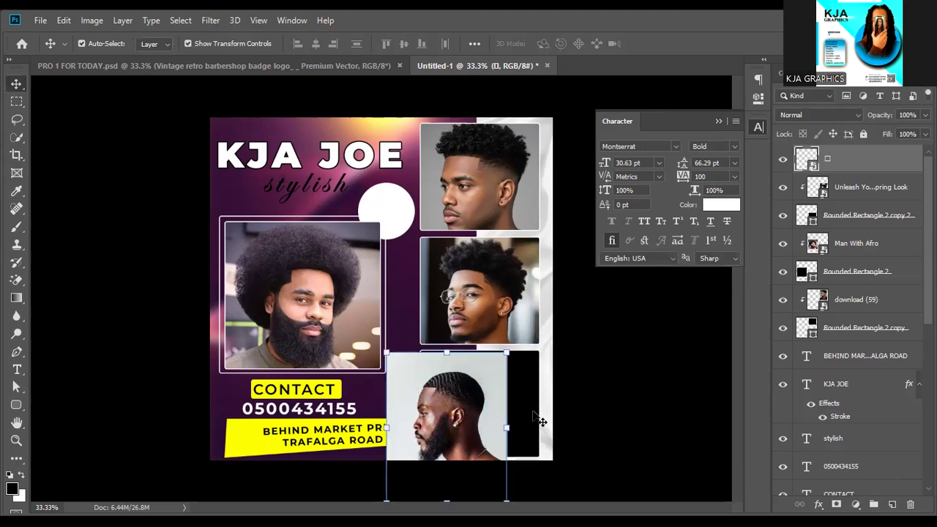
Move the bottom-right frame layer below the profile photo and clip the photo into it.
left_click(539, 422)
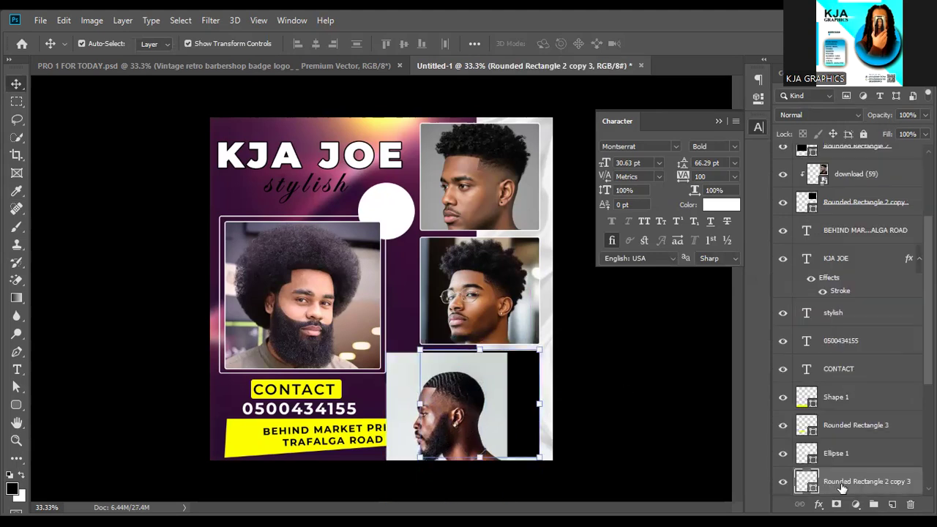
left_click_drag(827, 97, 819, 159)
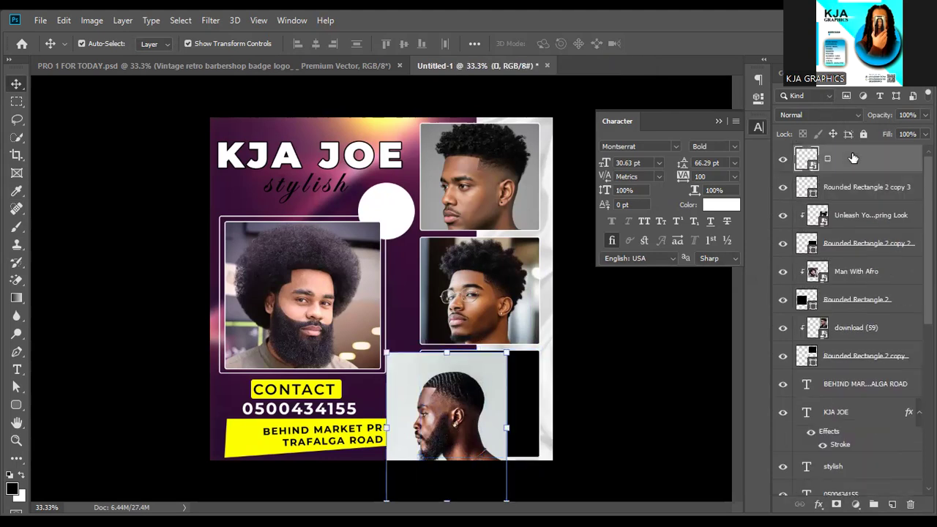
right_click(852, 159)
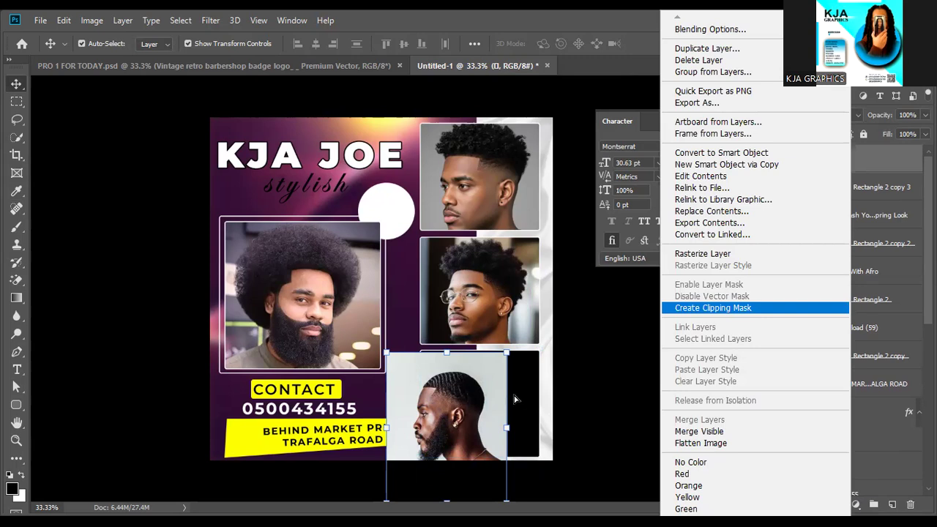
key("Return")
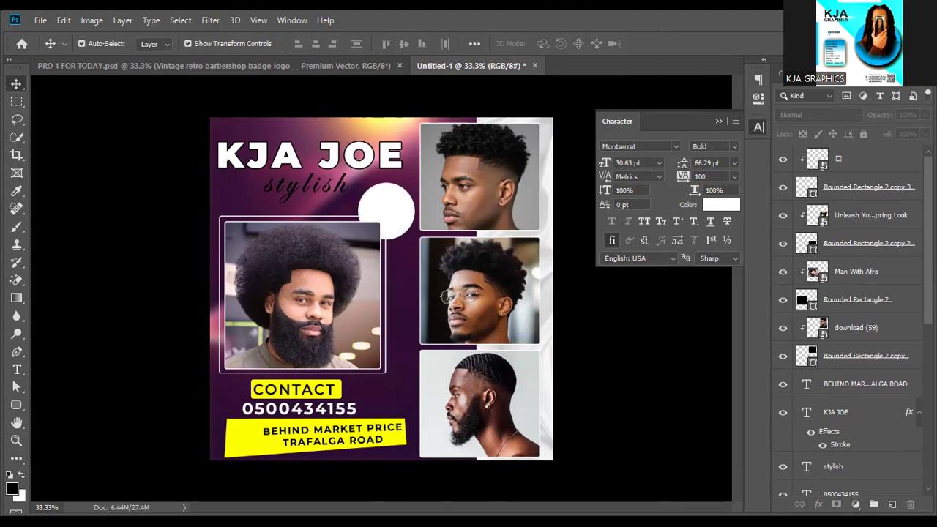
Paste the badge logo, shrink it to about 21%, and move it near the white circle.
key("ctrl+v")
key("ctrl+t")
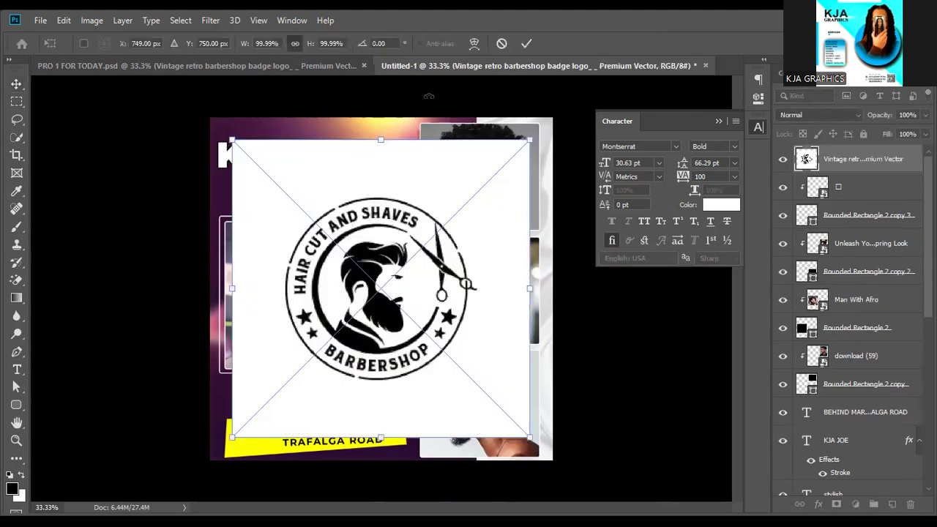
left_click_drag(527, 139, 524, 142)
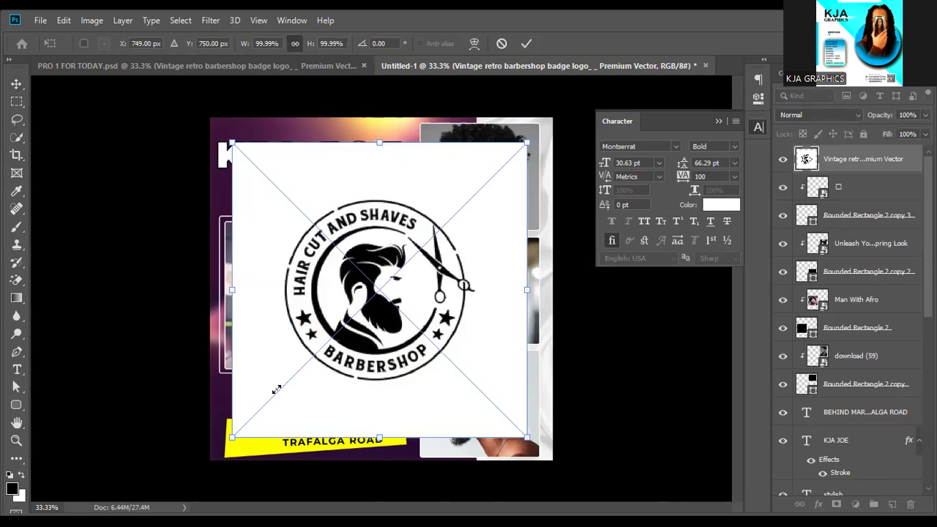
left_click_drag(527, 143, 299, 365)
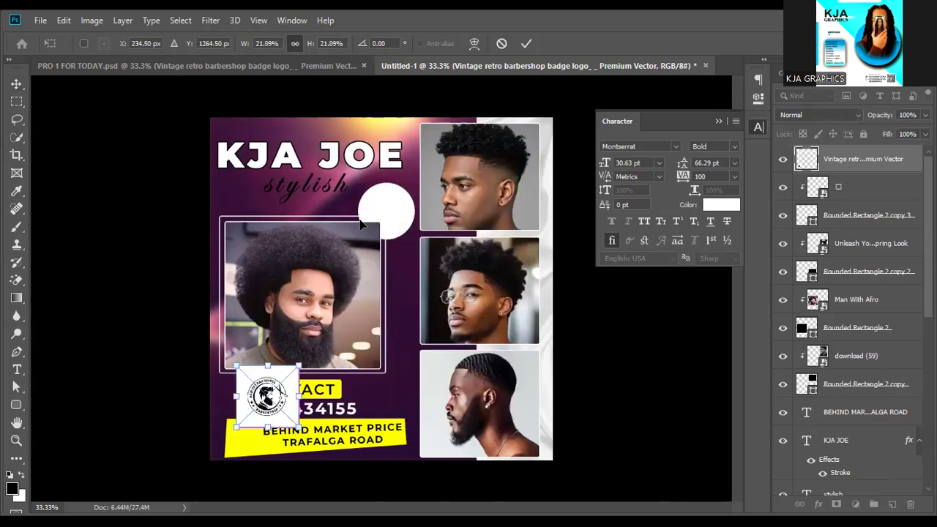
left_click_drag(267, 395, 355, 228)
left_click(527, 45)
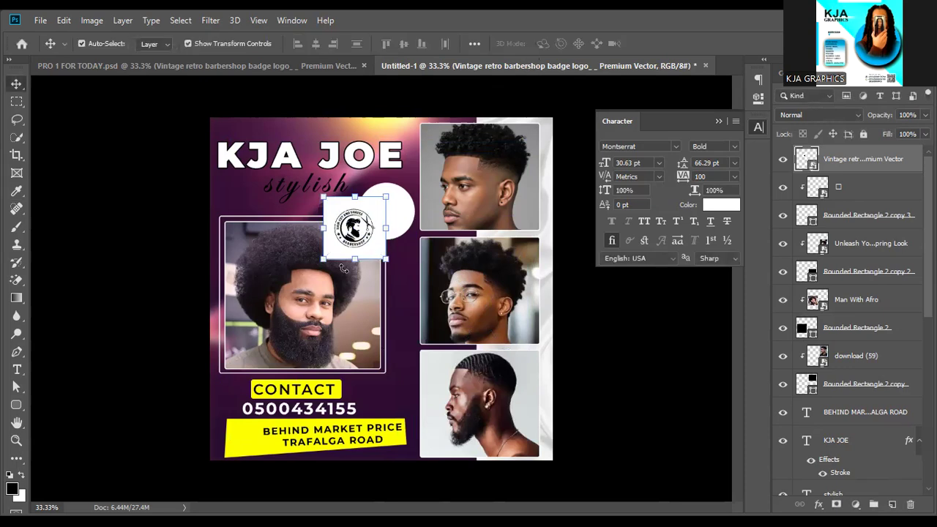
left_click_drag(401, 210, 462, 175)
key("Escape")
Move Ellipse 1 below the badge logo layer and clip the logo into the circle.
left_click(405, 208)
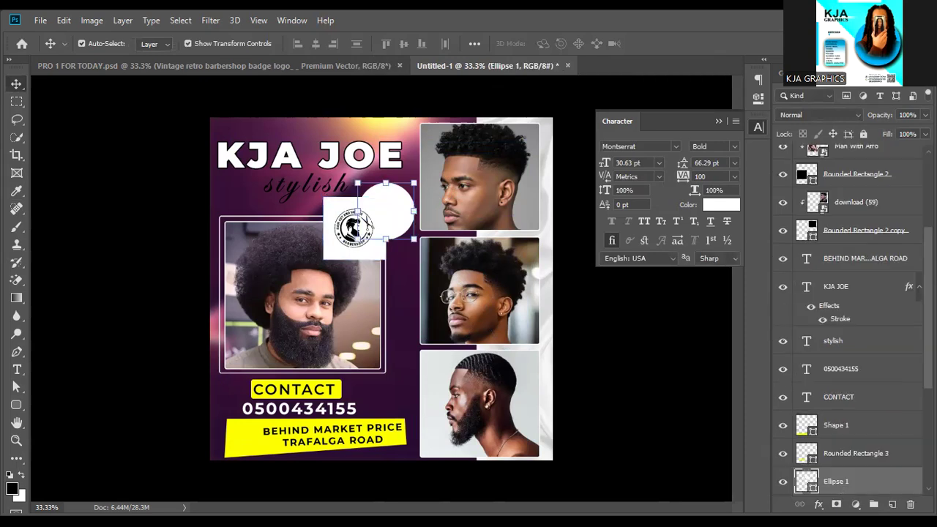
scroll(853, 323, "up", 5)
left_click_drag(864, 177, 866, 181)
left_click(856, 164)
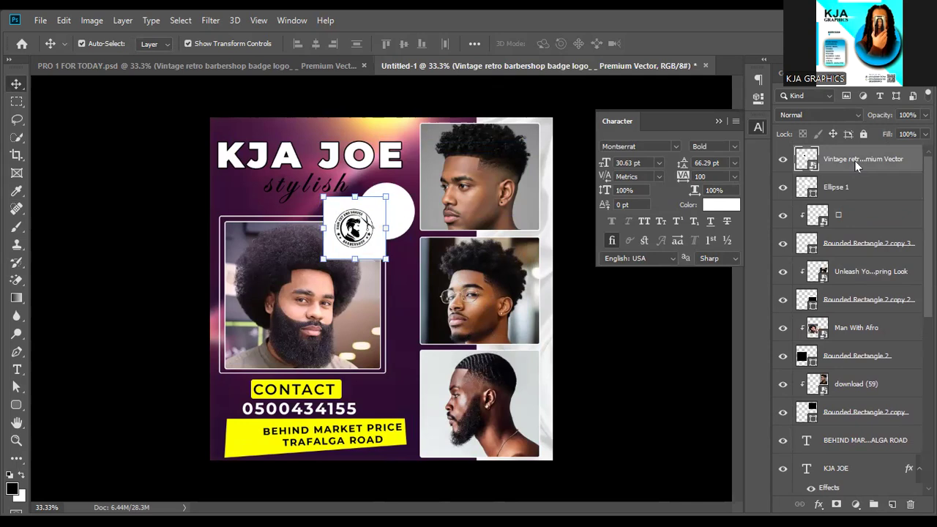
right_click(855, 161)
left_click(717, 307)
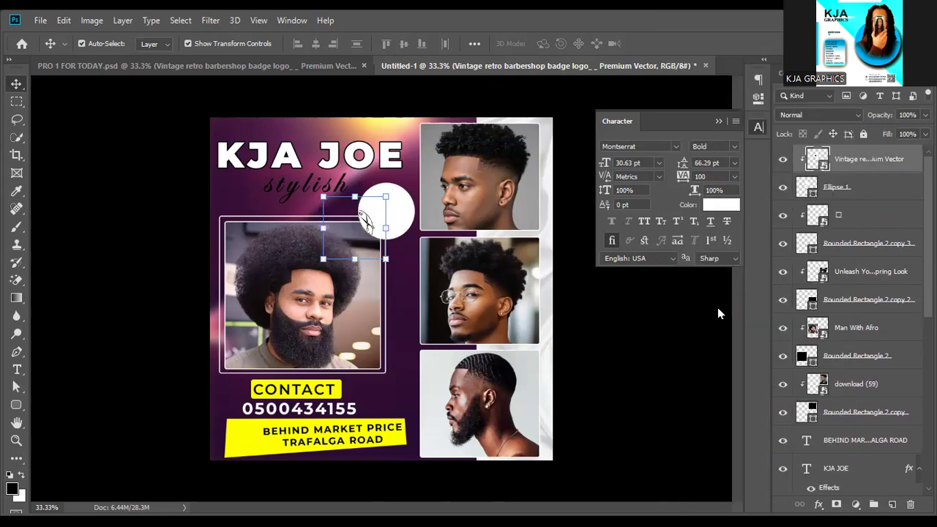
Enlarge the logo to 26.47% and center it to fill the white circle.
left_click_drag(370, 229, 445, 198)
key("ctrl+t")
left_click_drag(390, 176, 388, 172)
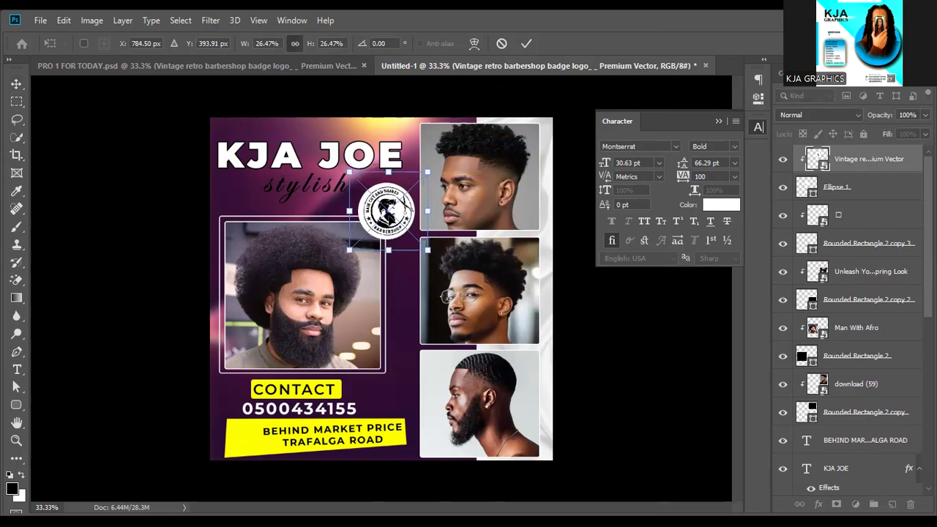
left_click_drag(410, 220, 409, 223)
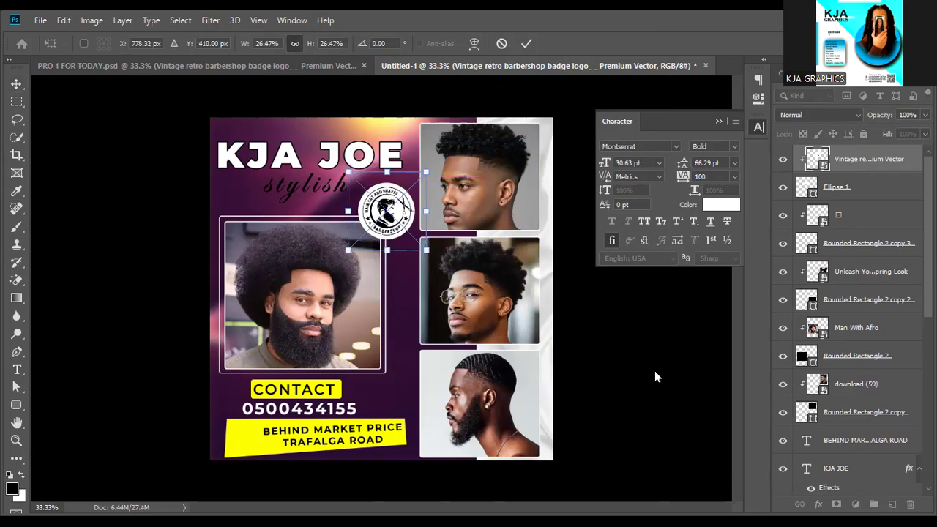
key("Return")
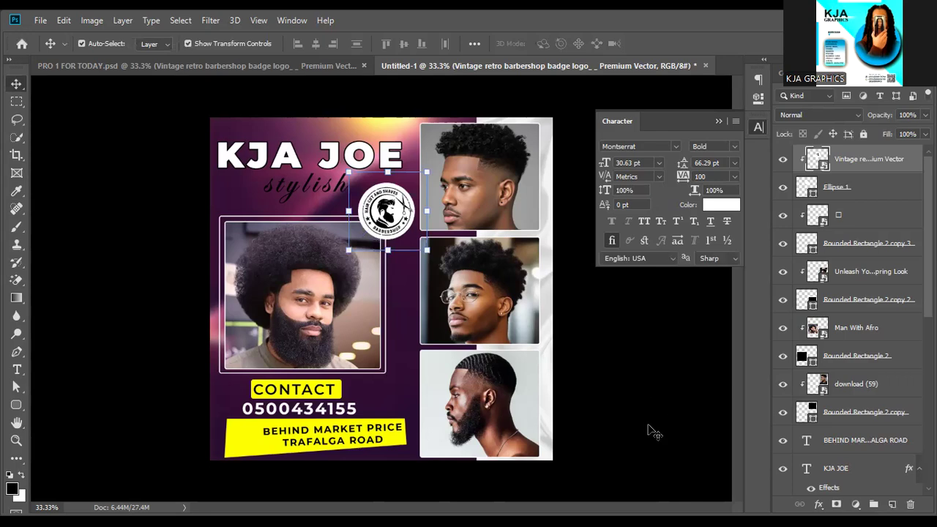
Change the 'stylish' text colour to light grey #dcdcdc in the Character panel.
left_click(338, 186)
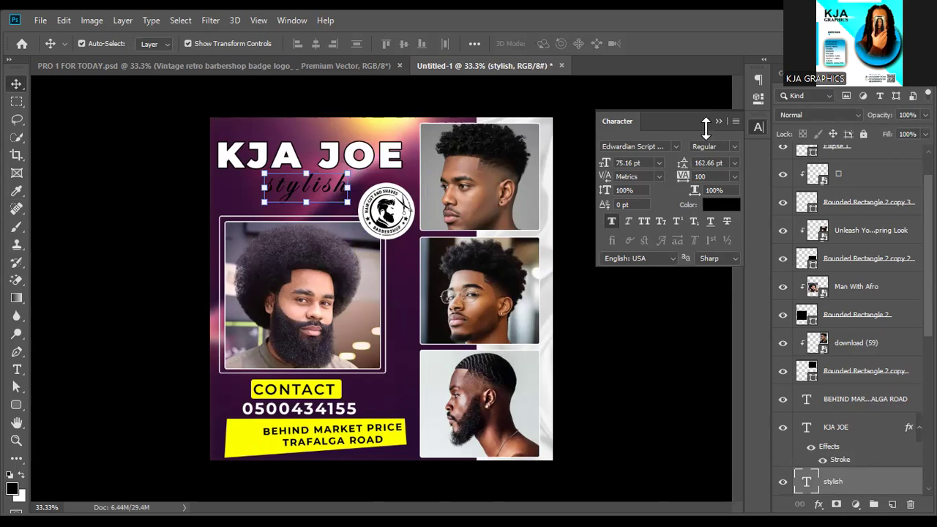
left_click(710, 206)
left_click(710, 206)
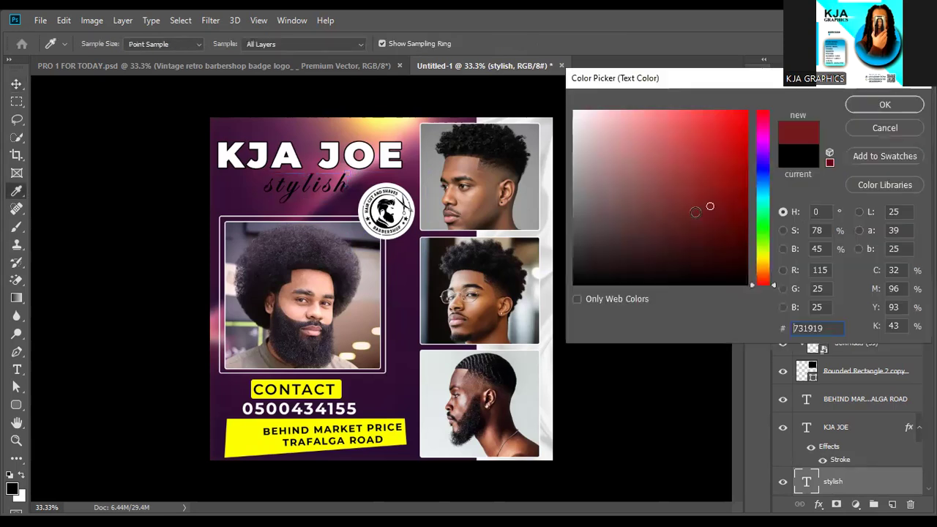
left_click_drag(618, 147, 574, 134)
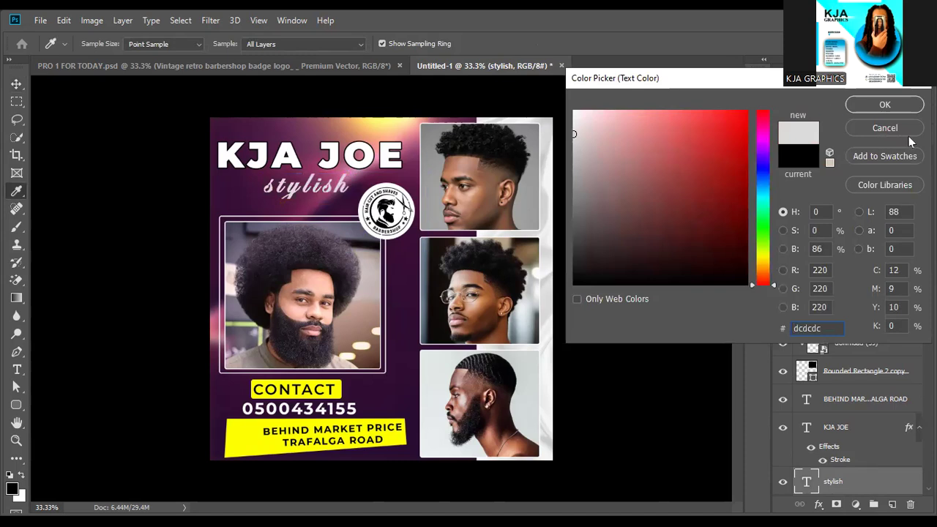
left_click(885, 105)
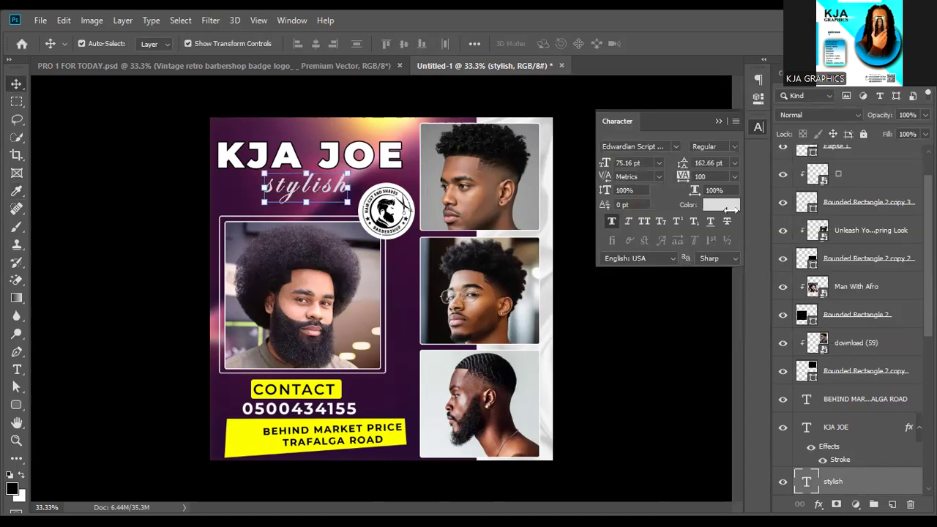
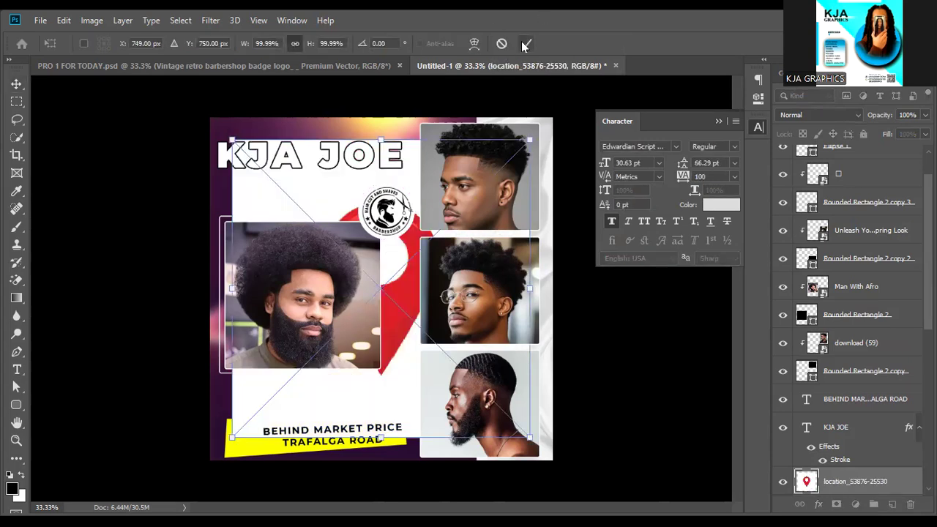
Commit the placed location-pin image and bring its layer to the top of the stack.
left_click(524, 44)
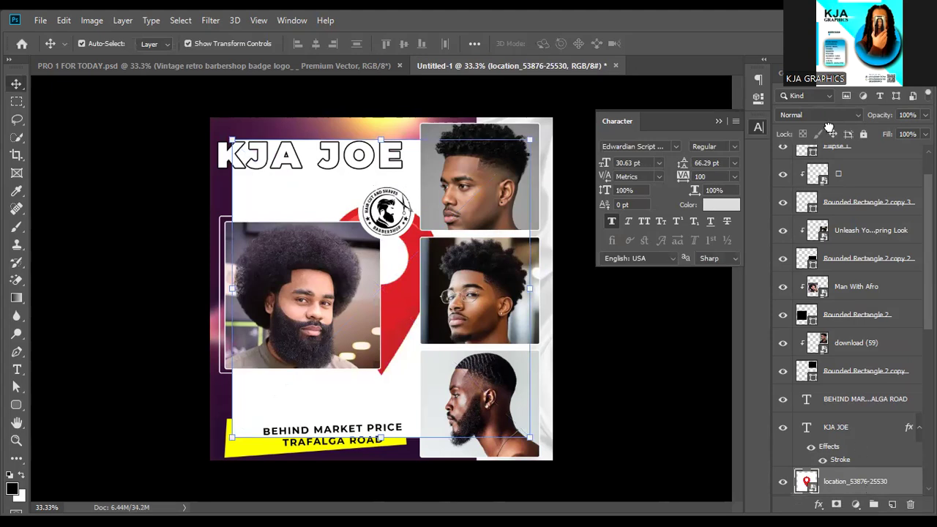
key("ctrl+shift+bracketright")
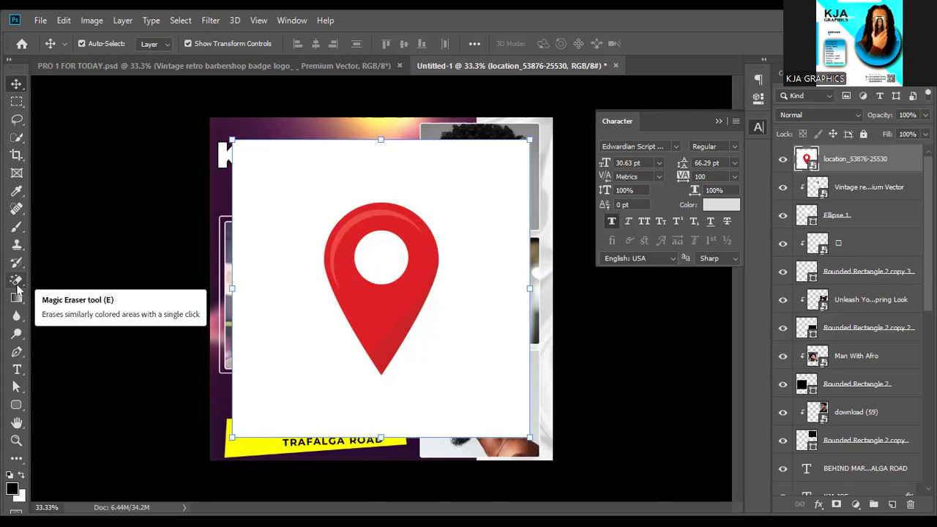
Rasterize the pin layer and erase its white background and inner white circle with the Magic Eraser.
left_click(17, 282)
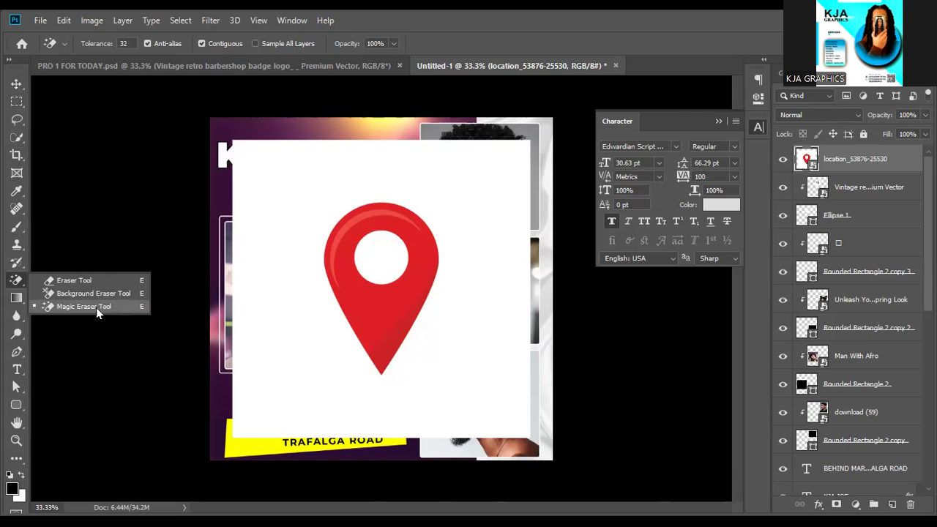
left_click(96, 308)
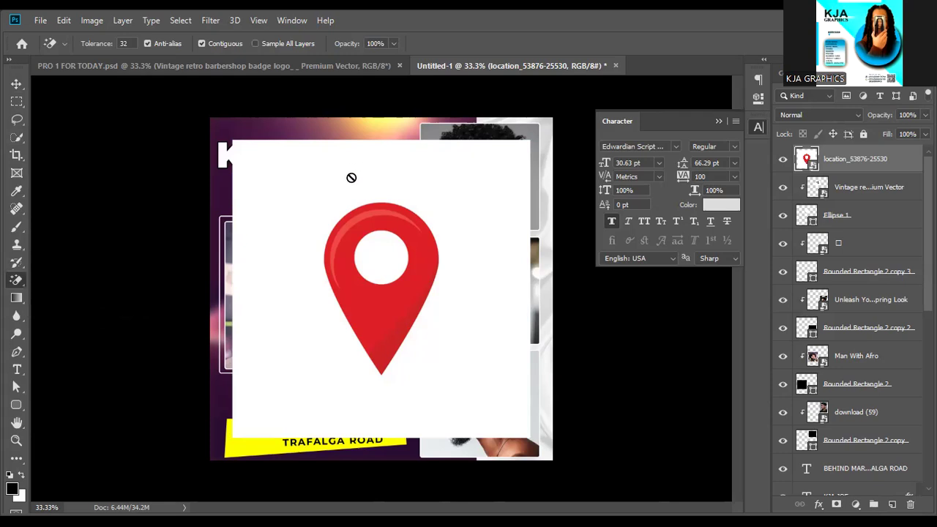
left_click(352, 182)
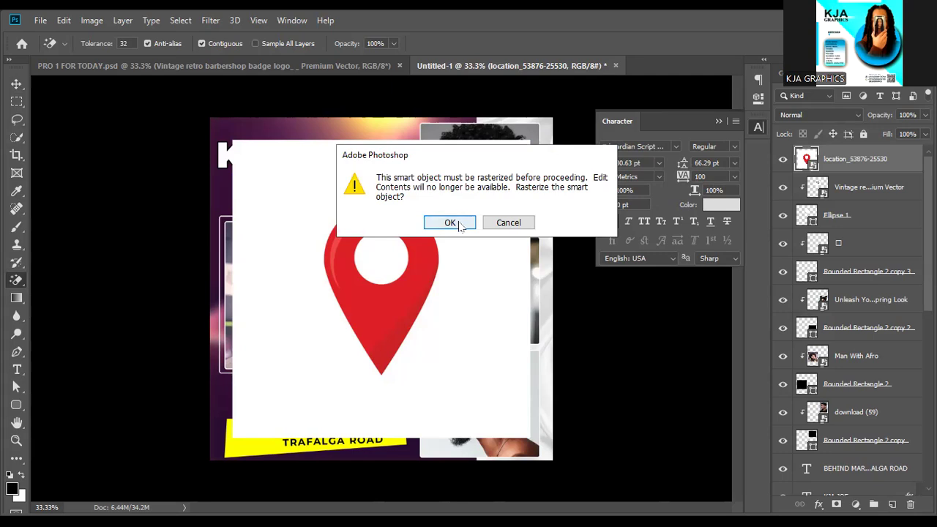
left_click(451, 223)
left_click(468, 180)
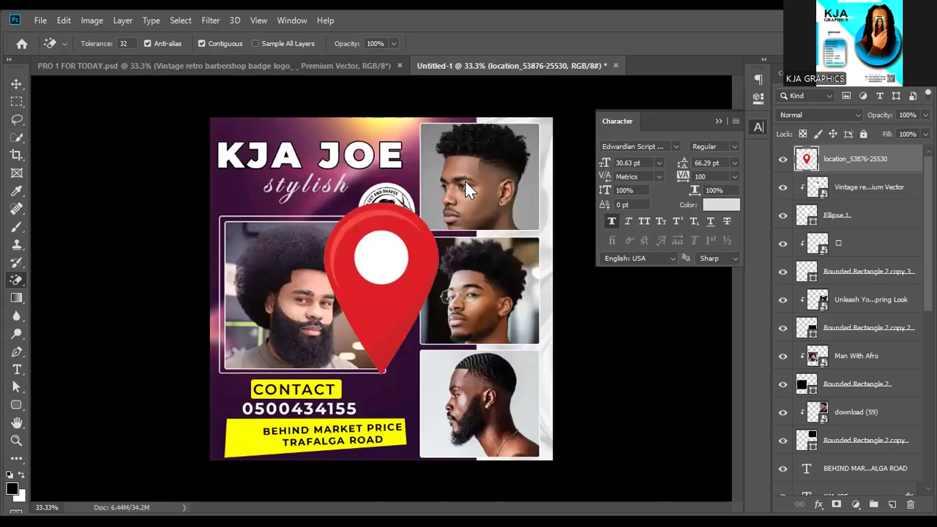
left_click(378, 256)
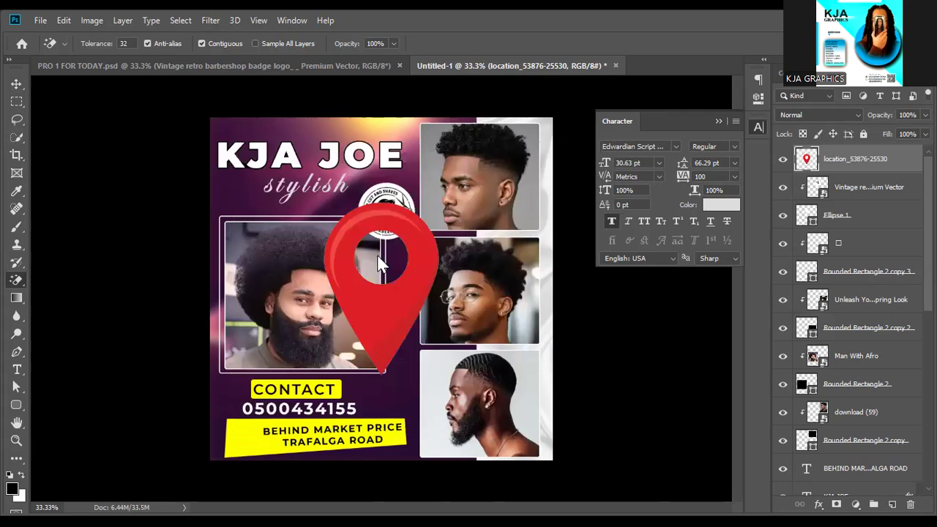
Scale the location pin to about 20% and place it at the address banner's left end.
left_click(18, 85)
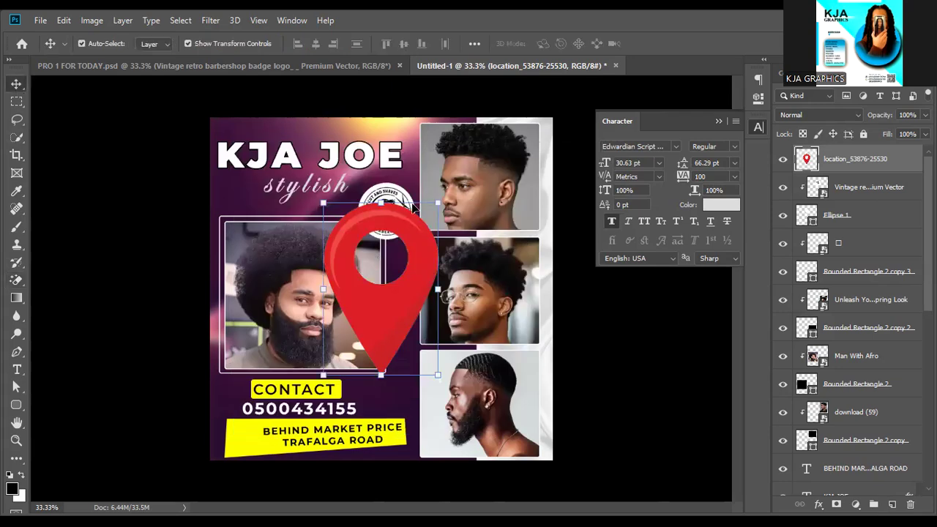
left_click_drag(442, 201, 352, 331)
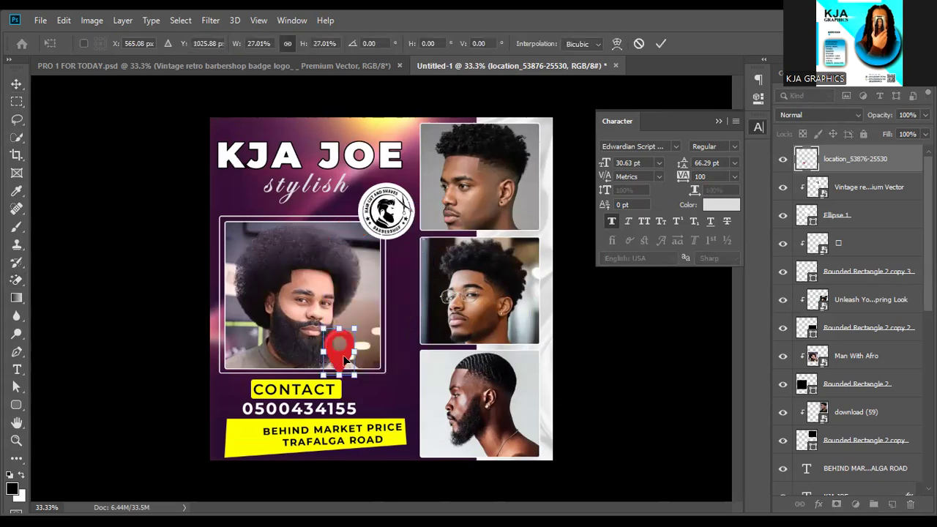
left_click_drag(345, 364, 341, 370)
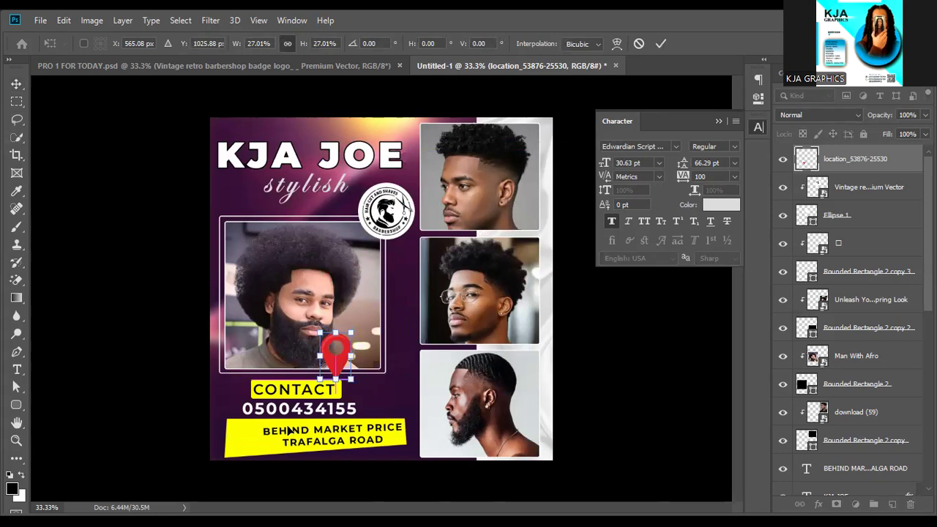
left_click_drag(350, 335, 261, 430)
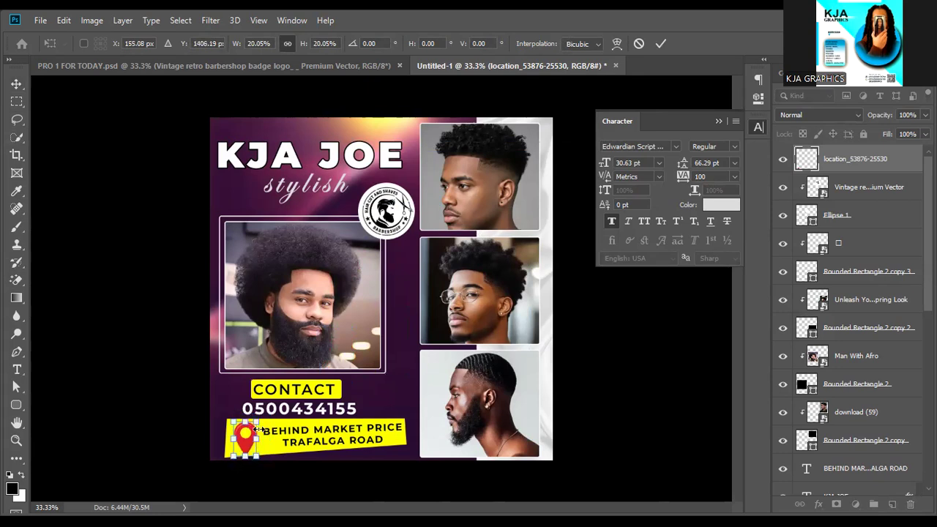
key("Up")
key("Up")
key("Up")
key("Left")
key("Left")
key("Left")
key("Left")
key("Left")
key("Left")
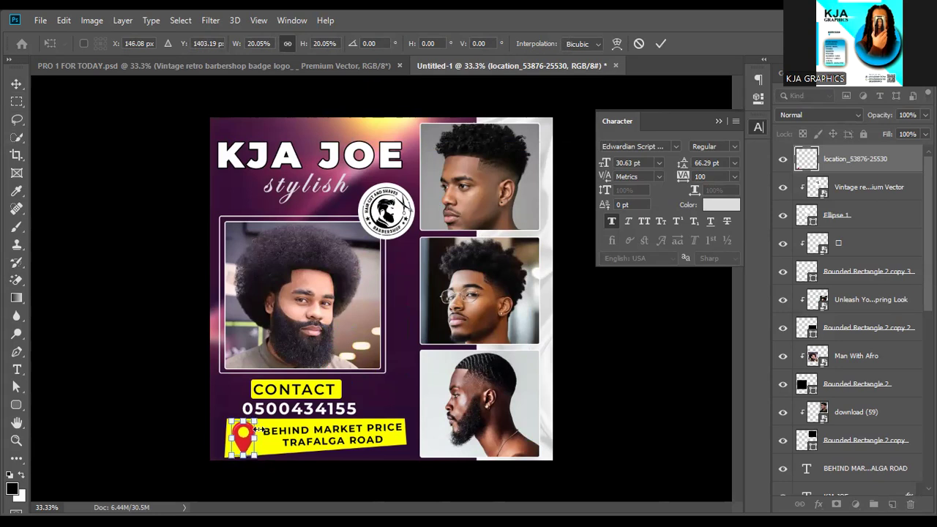
key("Return")
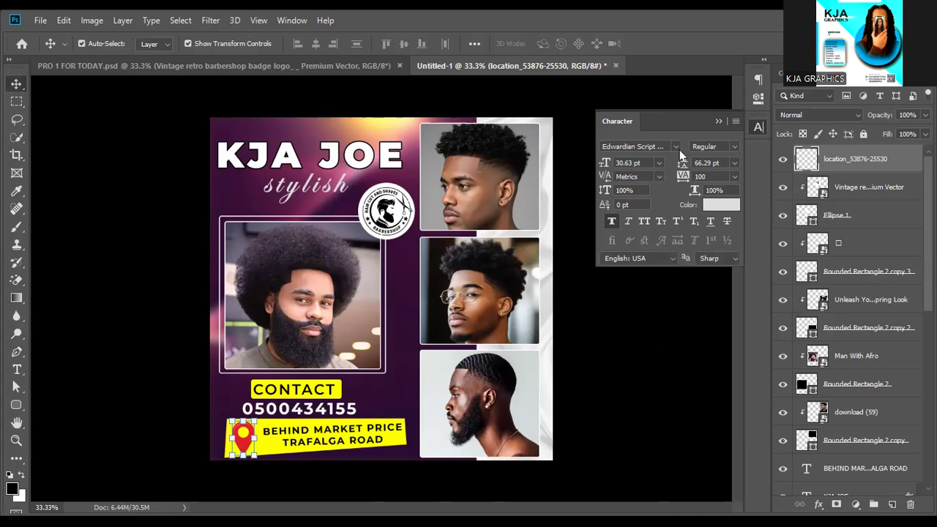
left_click(719, 121)
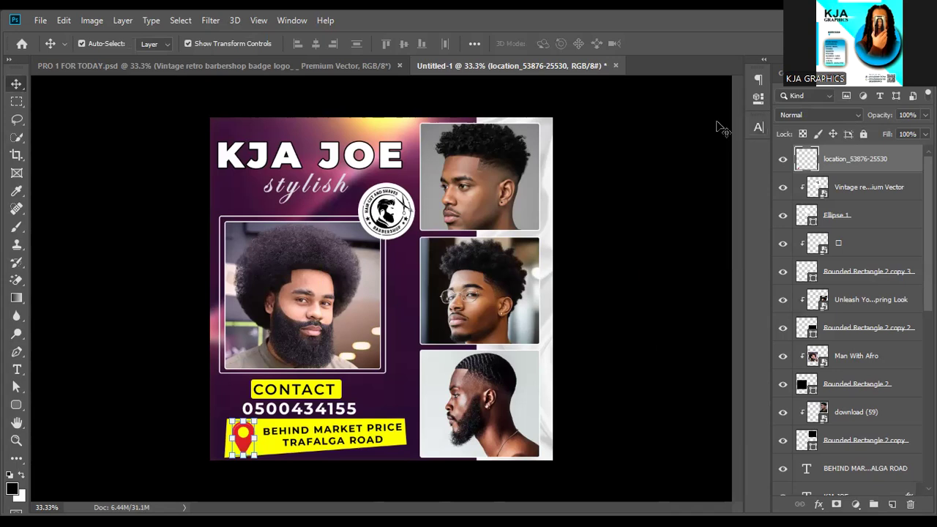
Deselect the pin layer and stamp all visible layers into a new merged layer.
left_click(624, 161)
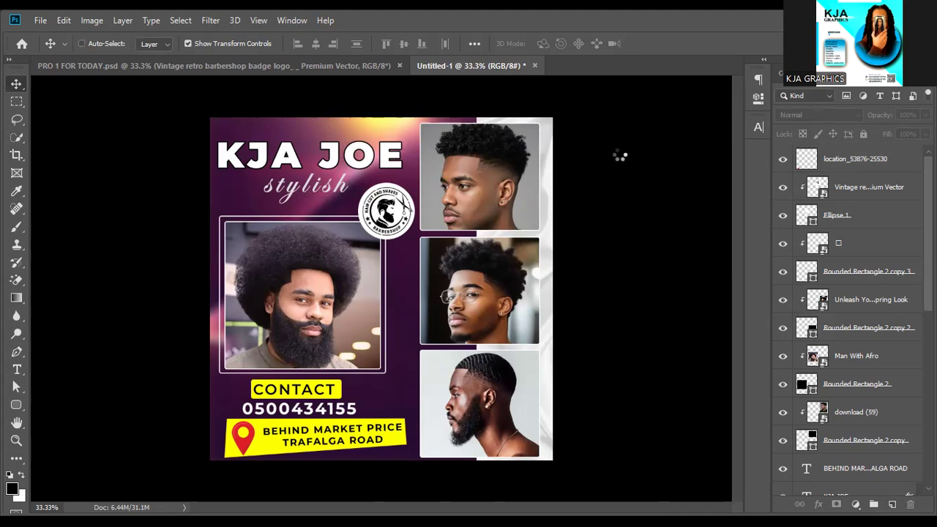
key("ctrl+shift+alt+e")
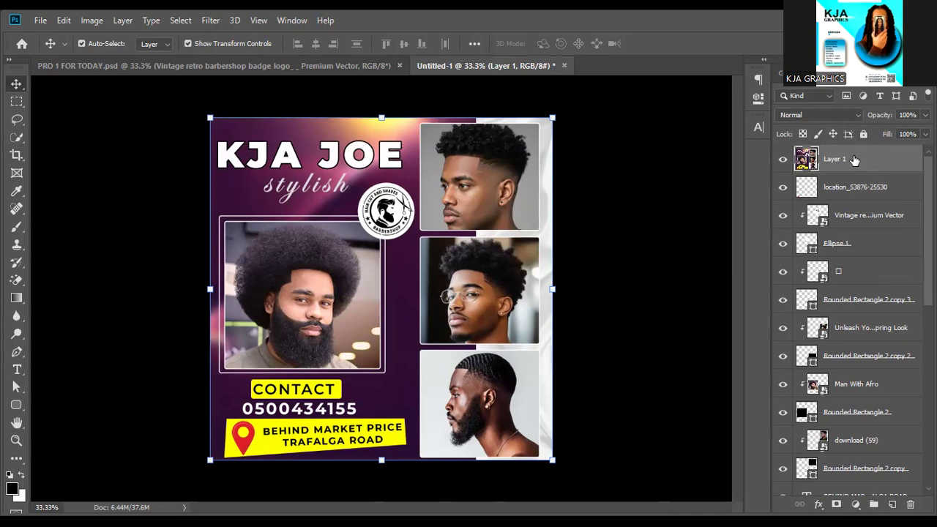
Open the Camera Raw Filter on the merged layer, raising tint to +25 and vibrance to +20.
left_click(210, 23)
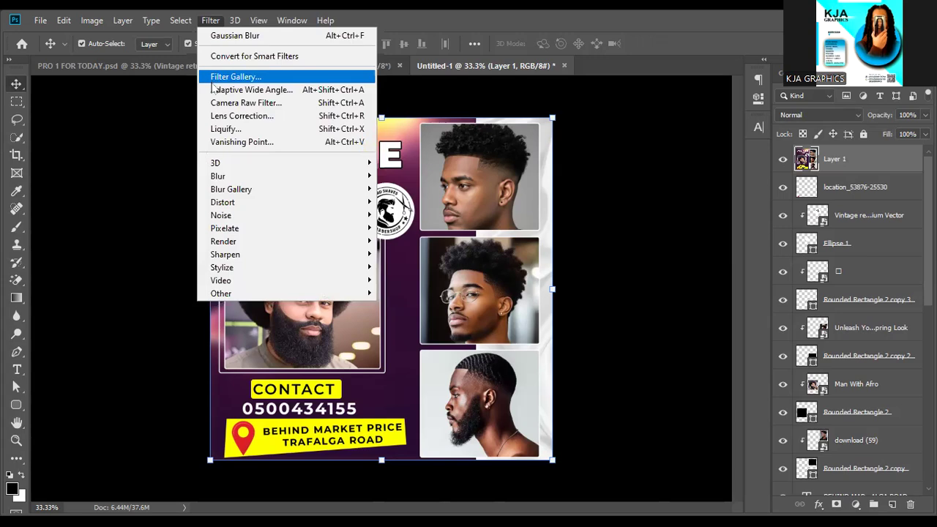
left_click(251, 101)
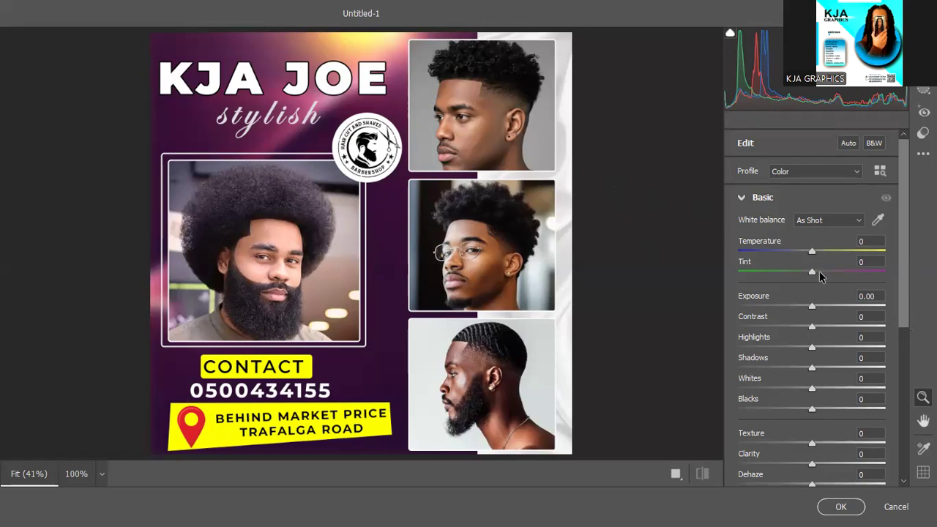
left_click(820, 274)
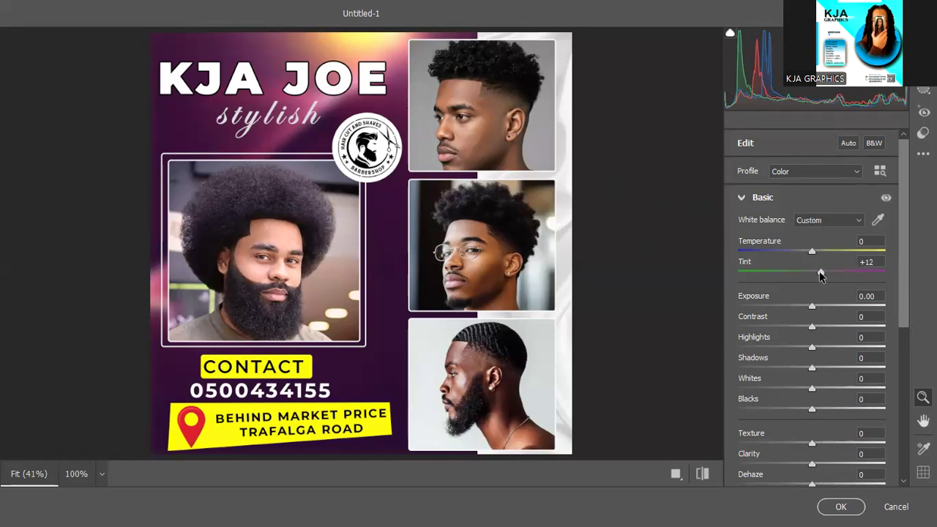
left_click(829, 272)
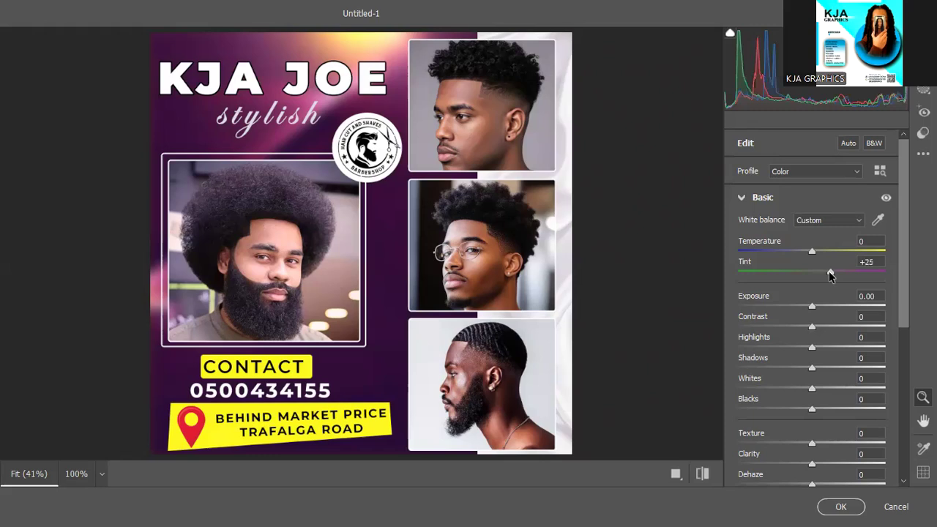
scroll(796, 294, "down", 5)
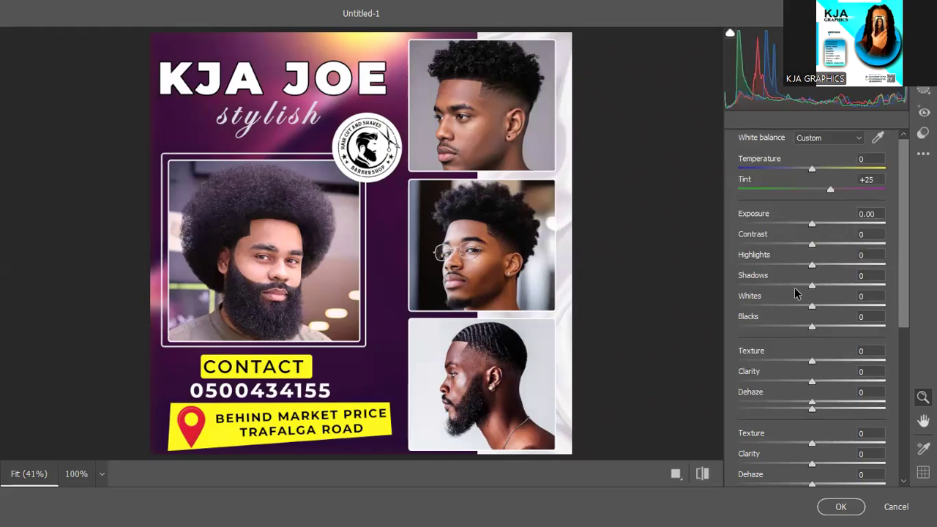
left_click(825, 272)
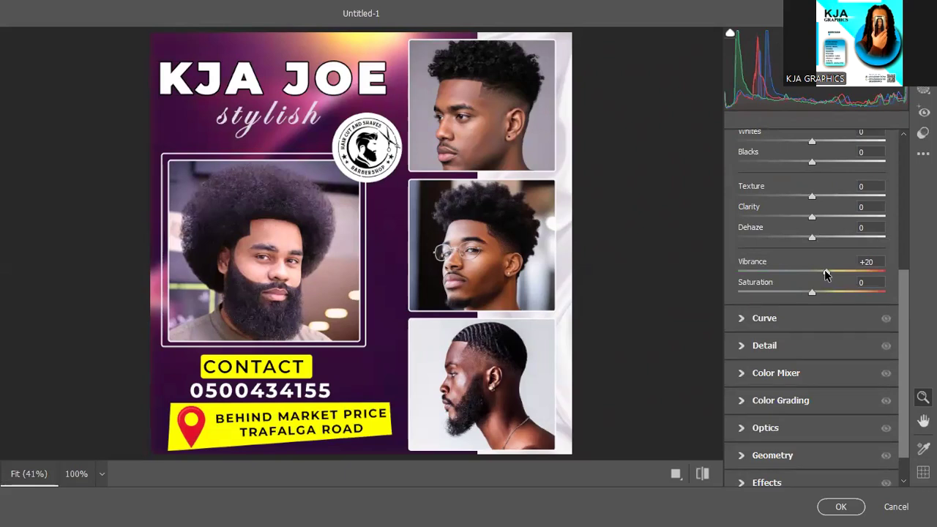
Add texture +7, clarity +19 and contrast +16, then apply the Camera Raw adjustments.
scroll(825, 274, "up", 2)
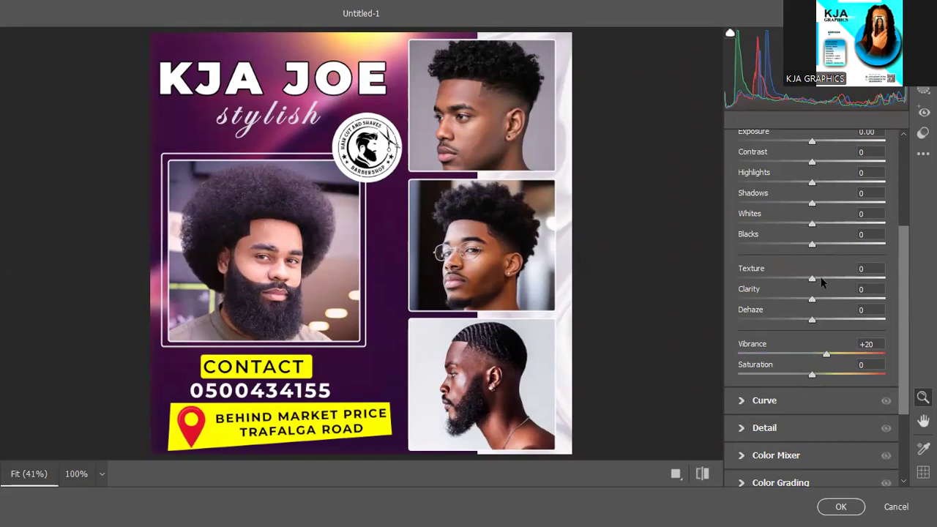
left_click(817, 279)
left_click(826, 299)
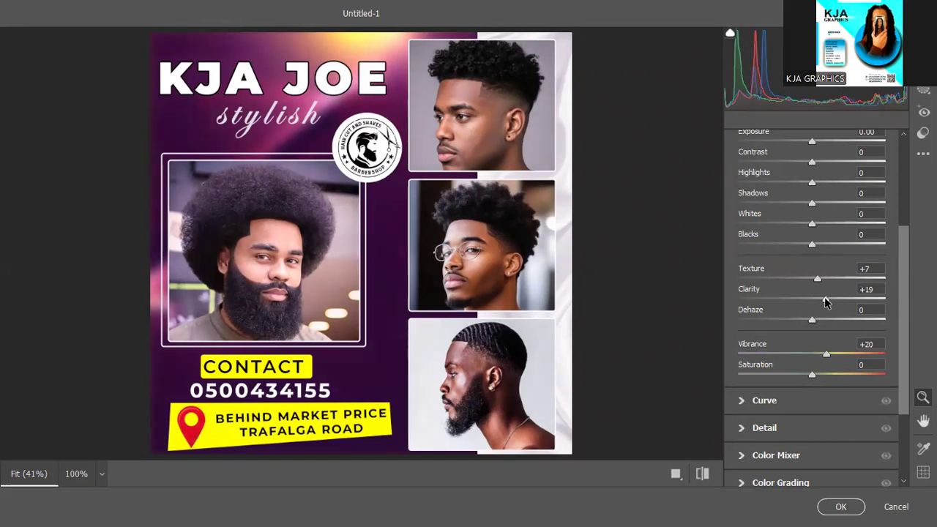
scroll(814, 260, "up", 2)
scroll(814, 260, "up", 2)
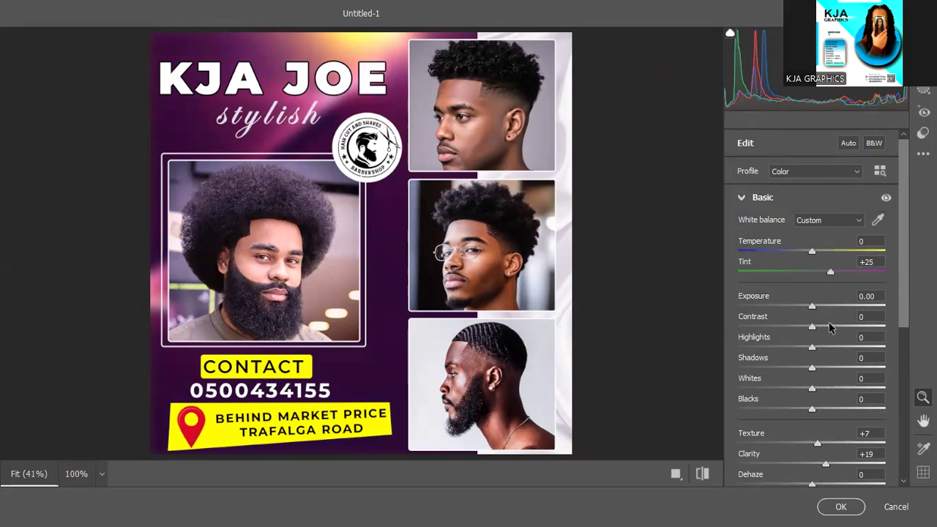
left_click(822, 324)
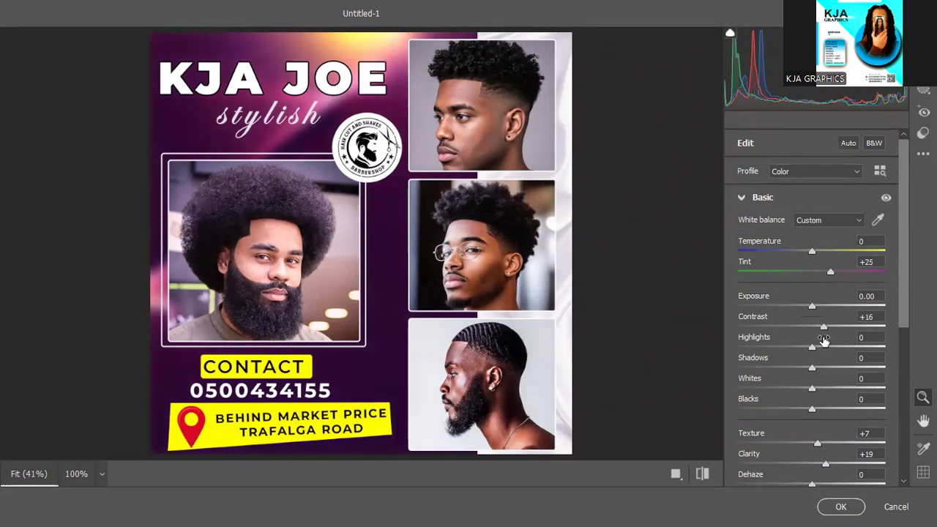
scroll(824, 357, "down", 5)
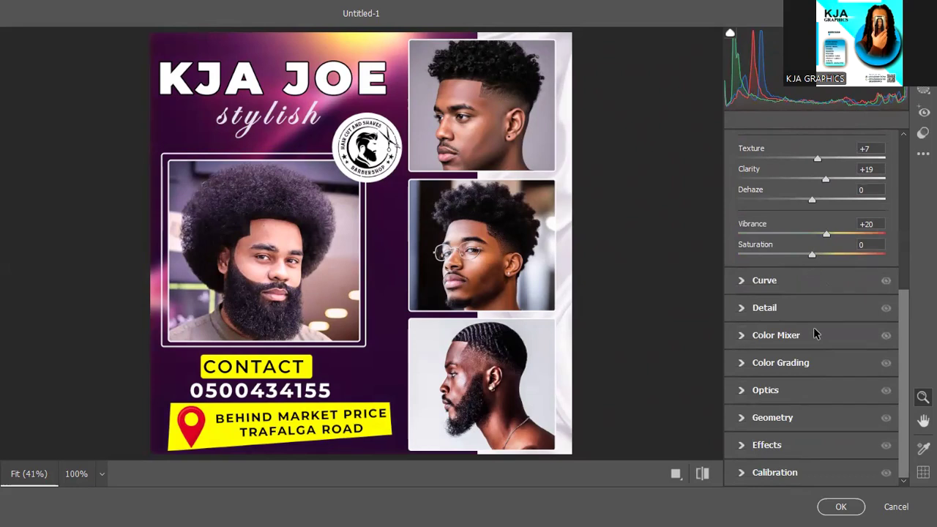
left_click(842, 507)
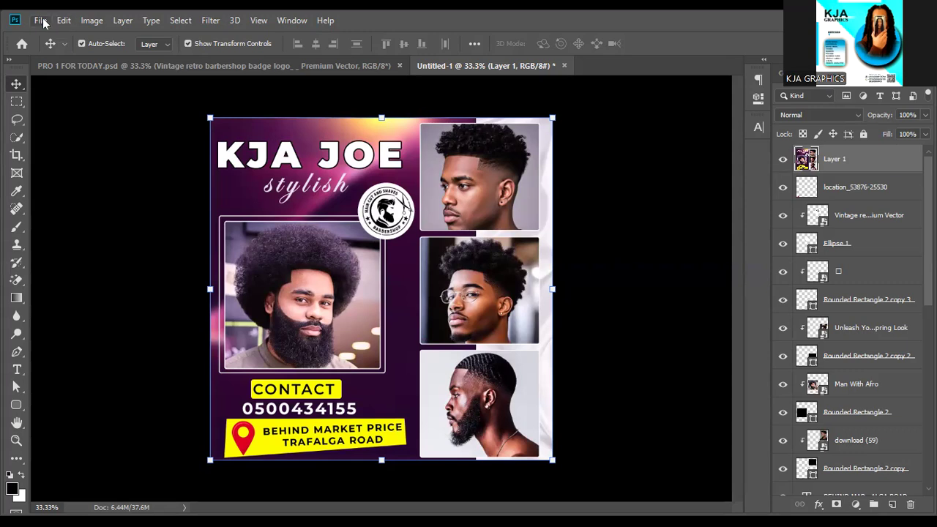
Start a Save As of the flyer into the Desktop folder.
left_click(41, 20)
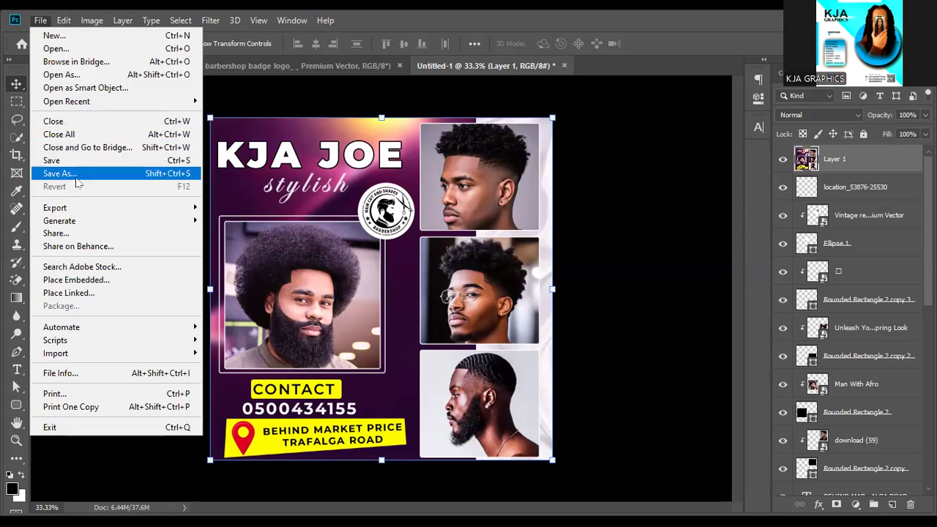
left_click(74, 174)
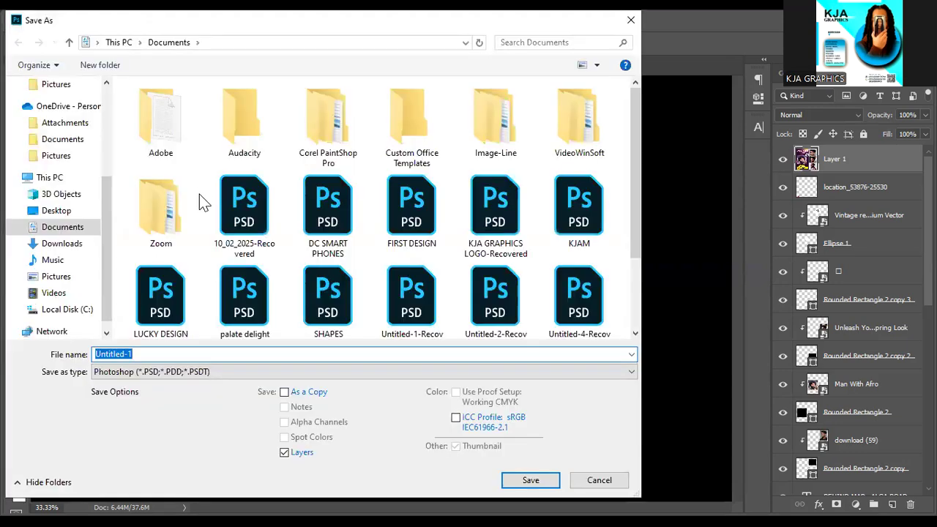
left_click(57, 215)
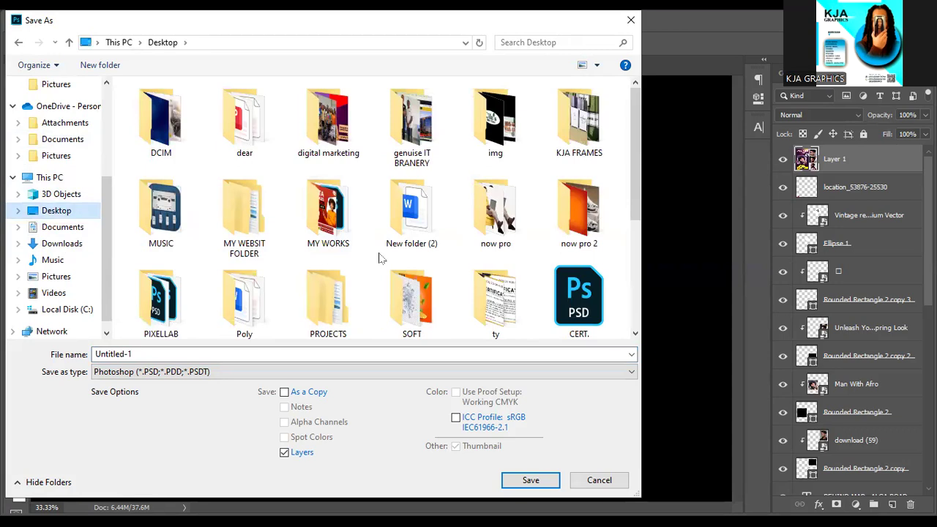
Replace the file name with 'KJA JOE BABERING FLYER'.
double_click(104, 353)
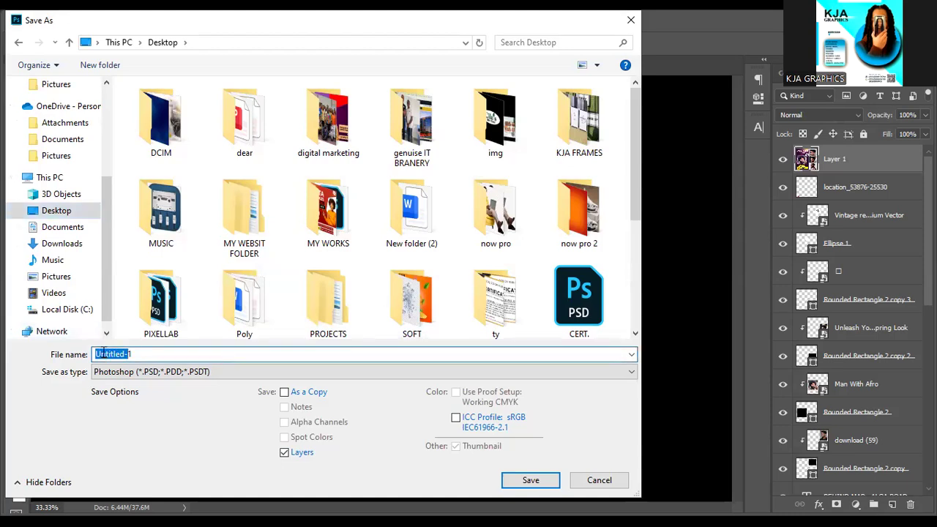
type("1")
key("BackSpace")
type("kja")
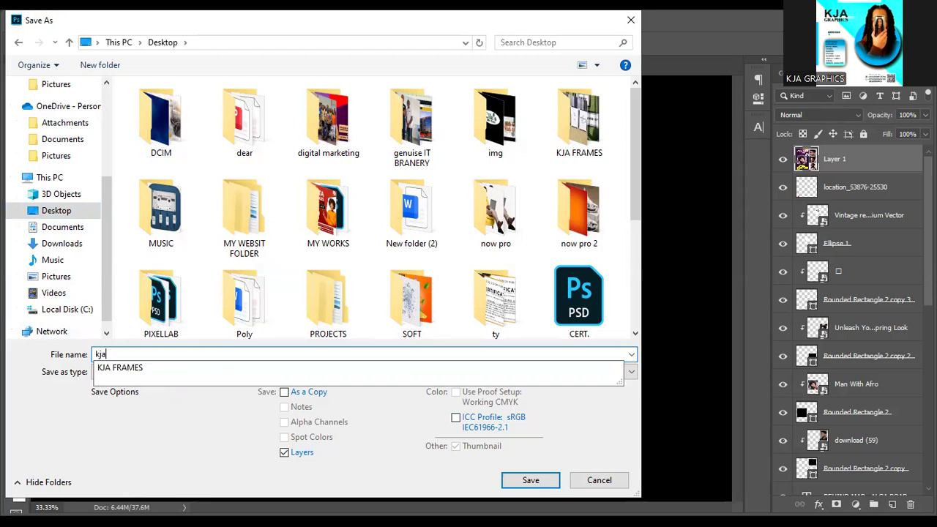
key("BackSpace")
key("BackSpace")
key("BackSpace")
type("J")
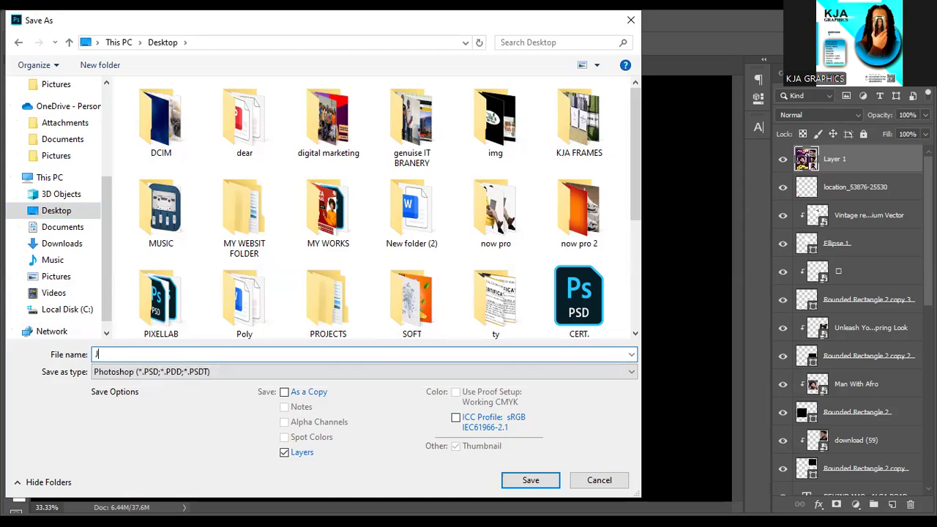
key("BackSpace")
type("KJA")
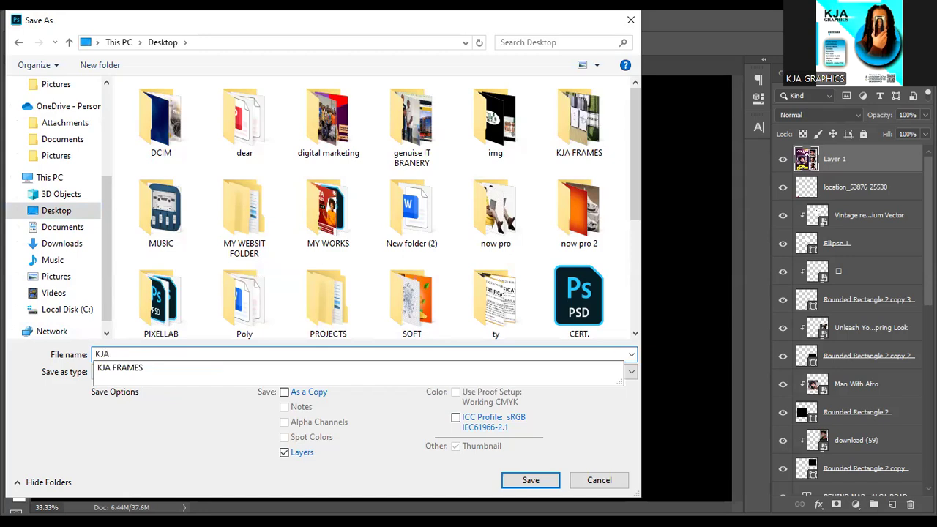
type(" JOE")
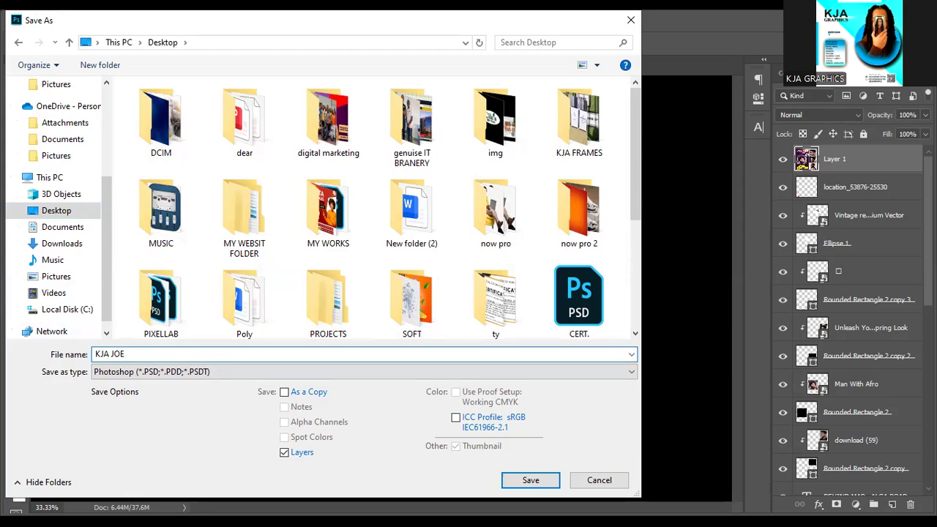
type(" BABERING FLYER")
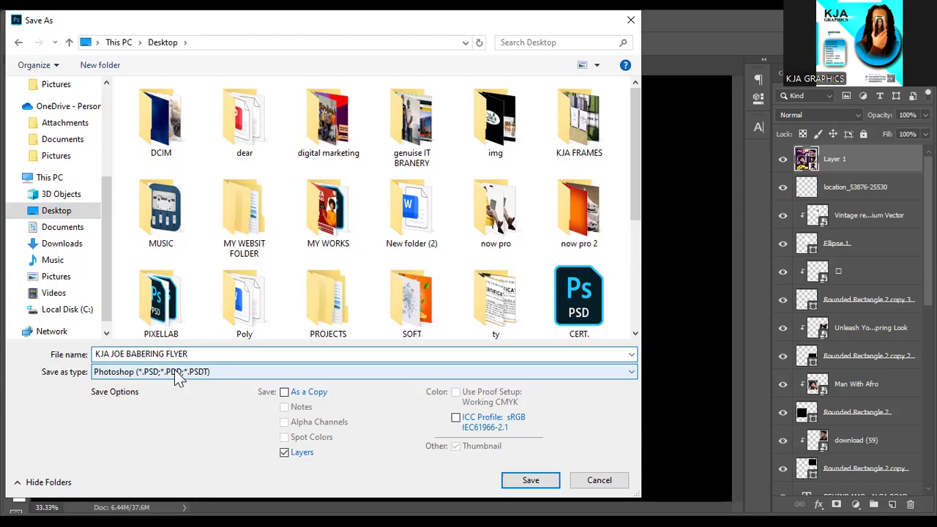
Show the list of available file formats in the Save As dialog.
left_click(176, 377)
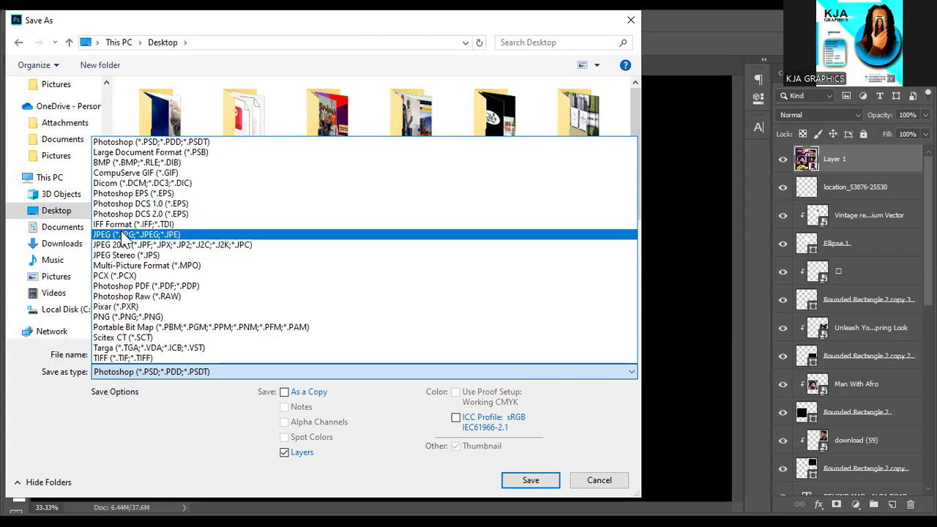
Set the file type to Photoshop PSD and save the flyer to the Desktop.
left_click(126, 236)
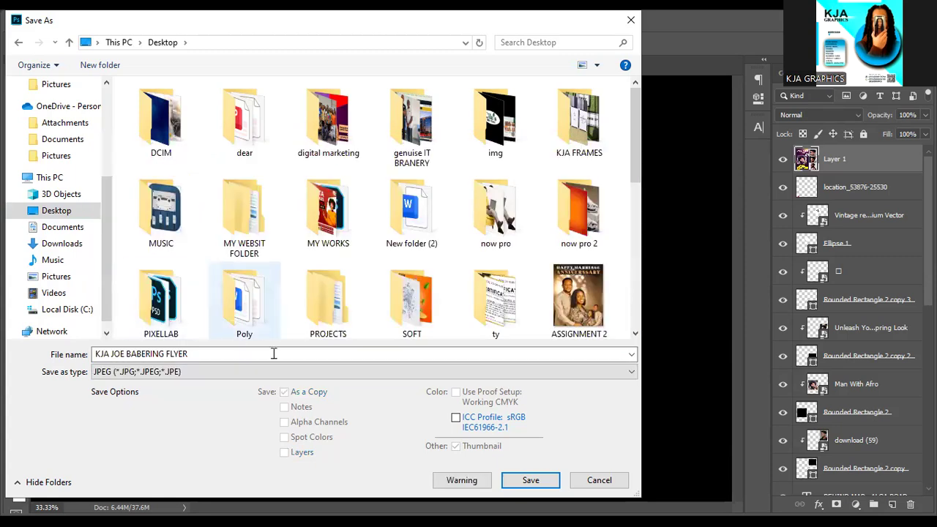
left_click(232, 372)
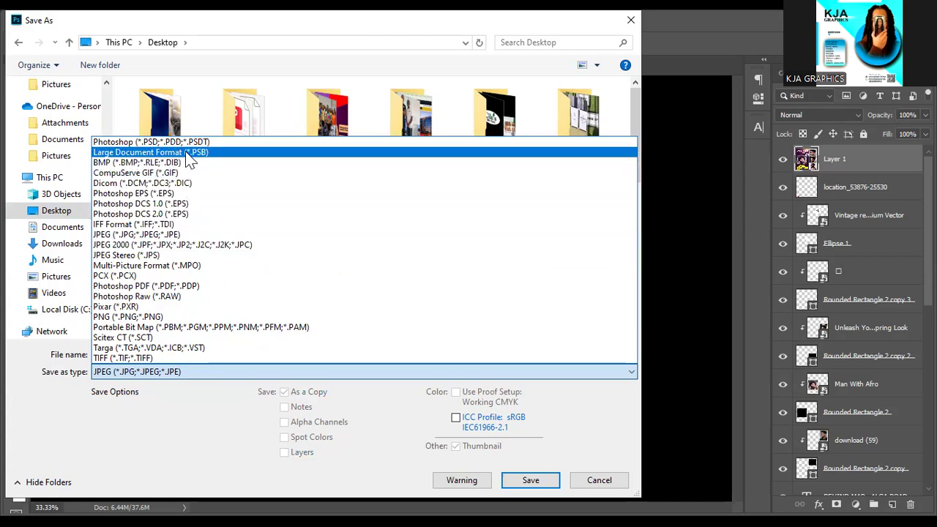
left_click(188, 143)
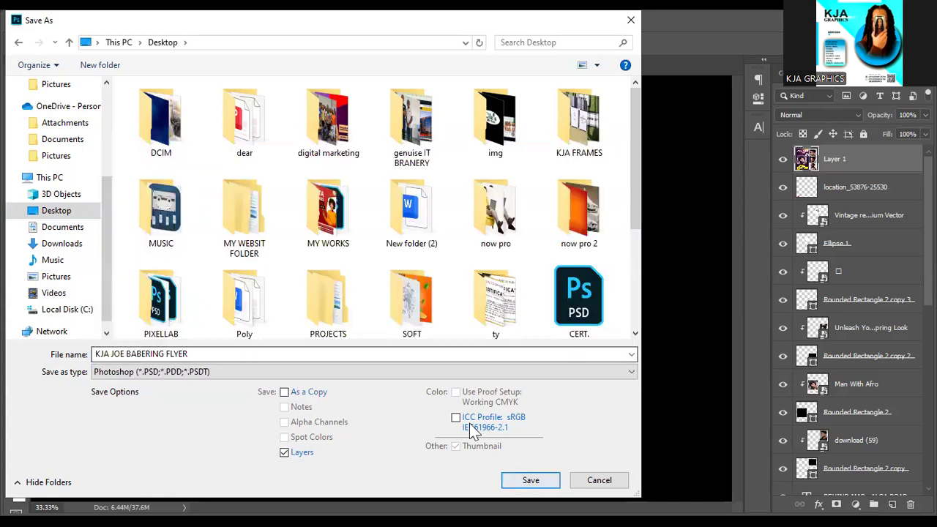
key("Return")
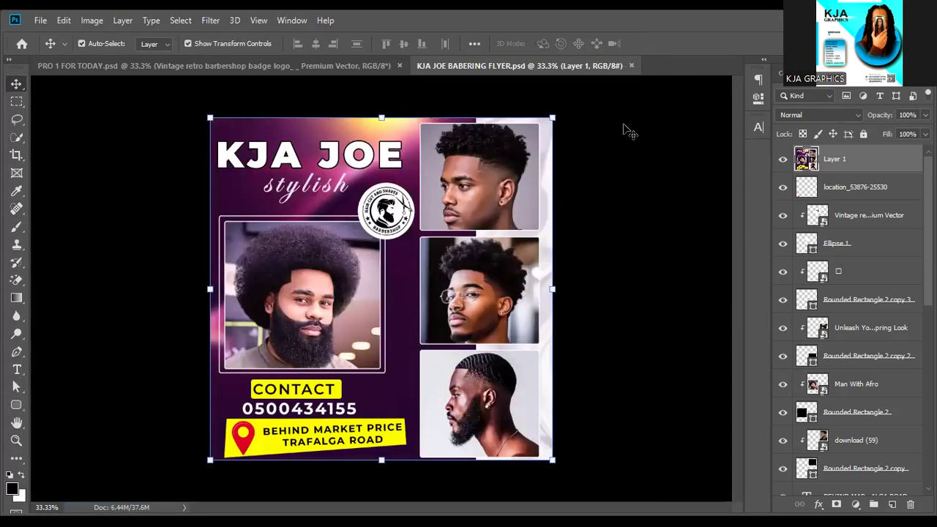
Save a JPEG copy of the flyer to the Desktop at Maximum quality 12.
left_click(40, 21)
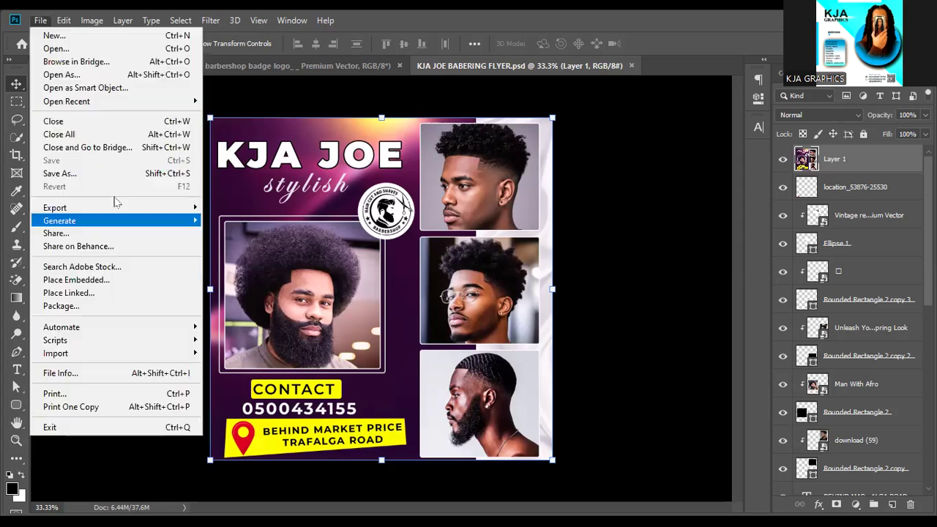
left_click(103, 180)
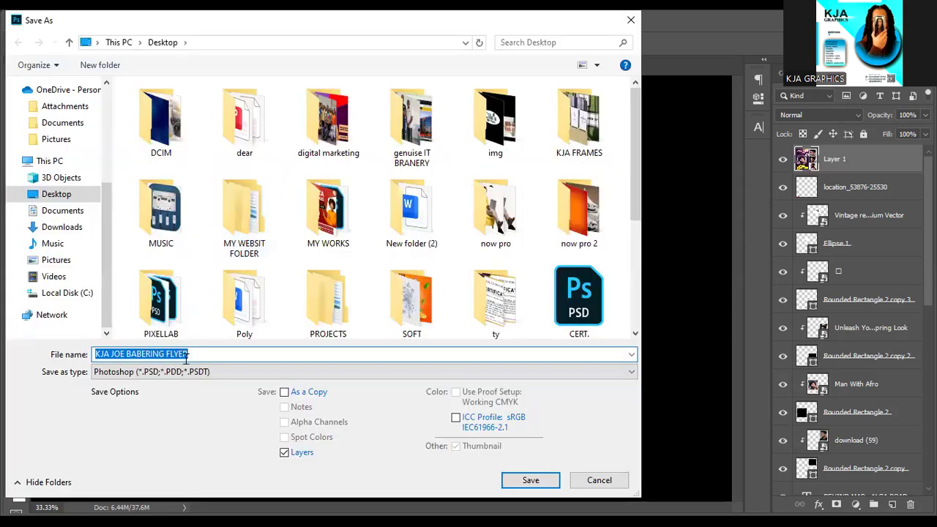
left_click(187, 372)
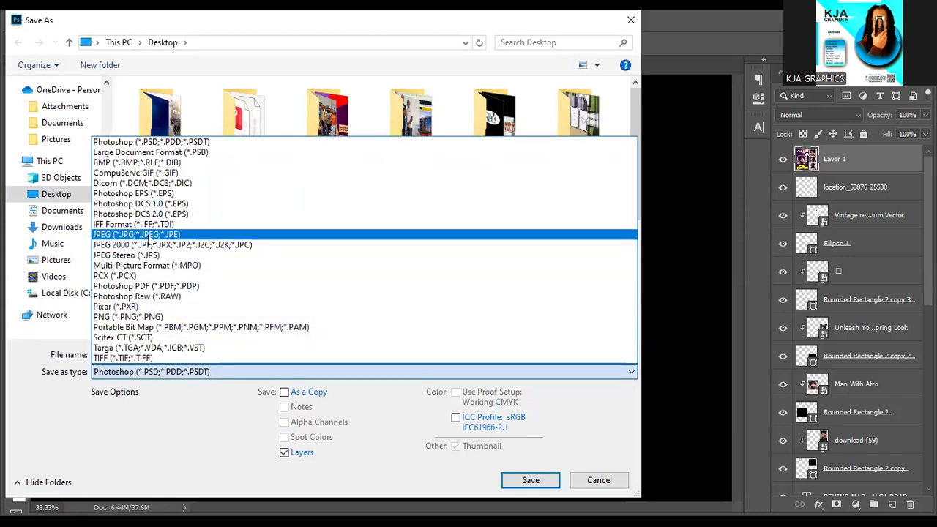
left_click(149, 235)
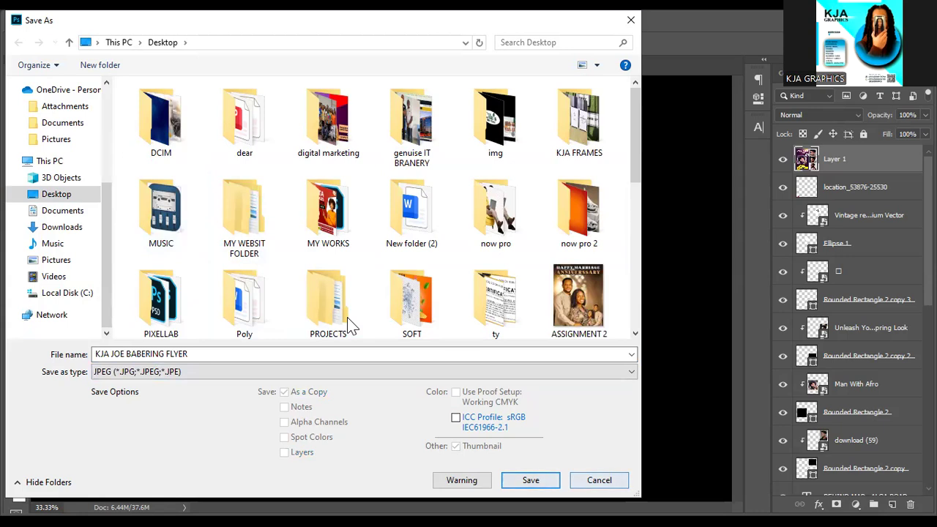
left_click(531, 489)
left_click(532, 491)
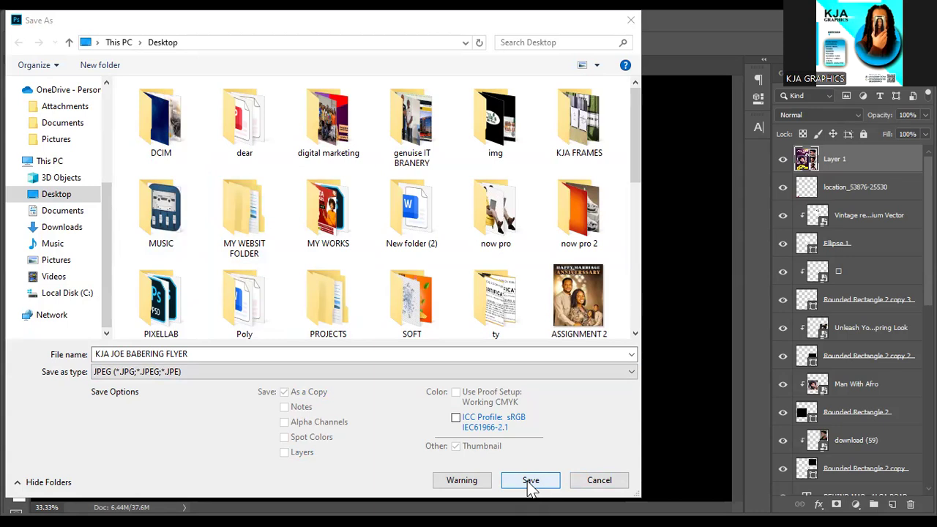
left_click(528, 485)
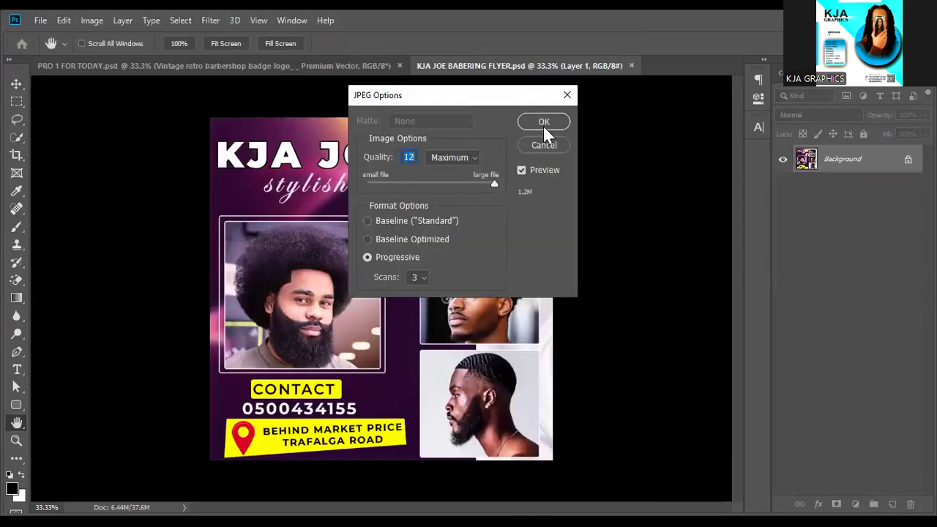
left_click(543, 123)
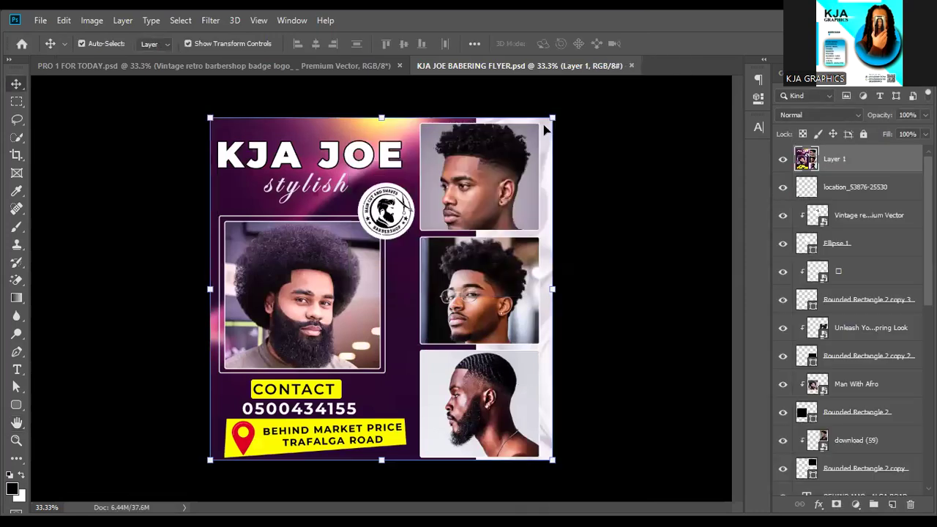